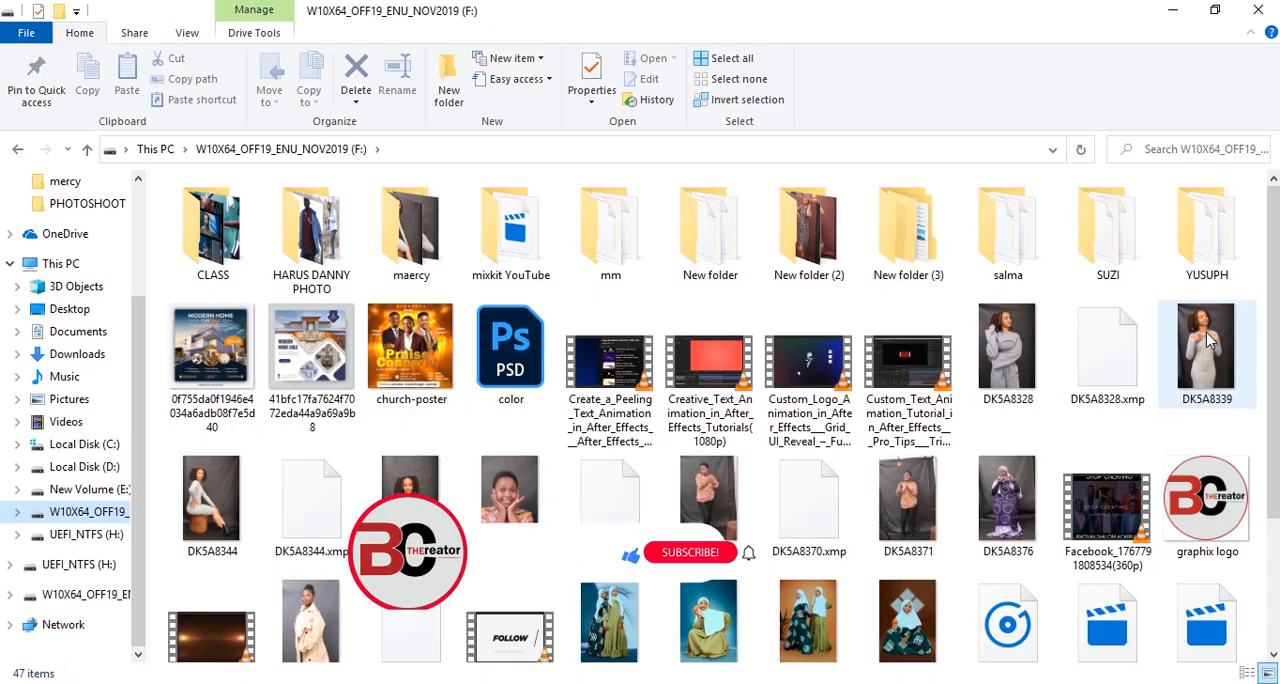
{"action": "left_click_drag", "start_coordinate": [1207, 350], "coordinate": [670, 4]}
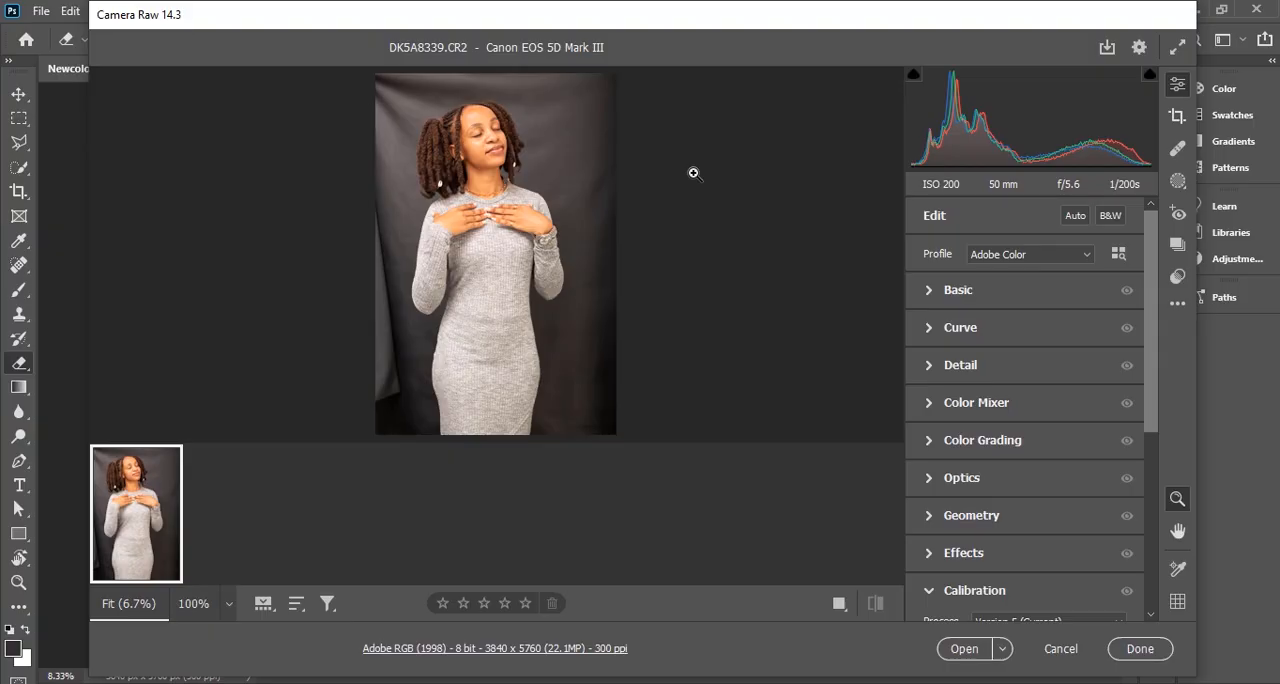
Open the raw portrait DK5A8339.CR2 from Camera Raw as a normal image and duplicate its Background layer
{"action": "left_click", "coordinate": [965, 649]}
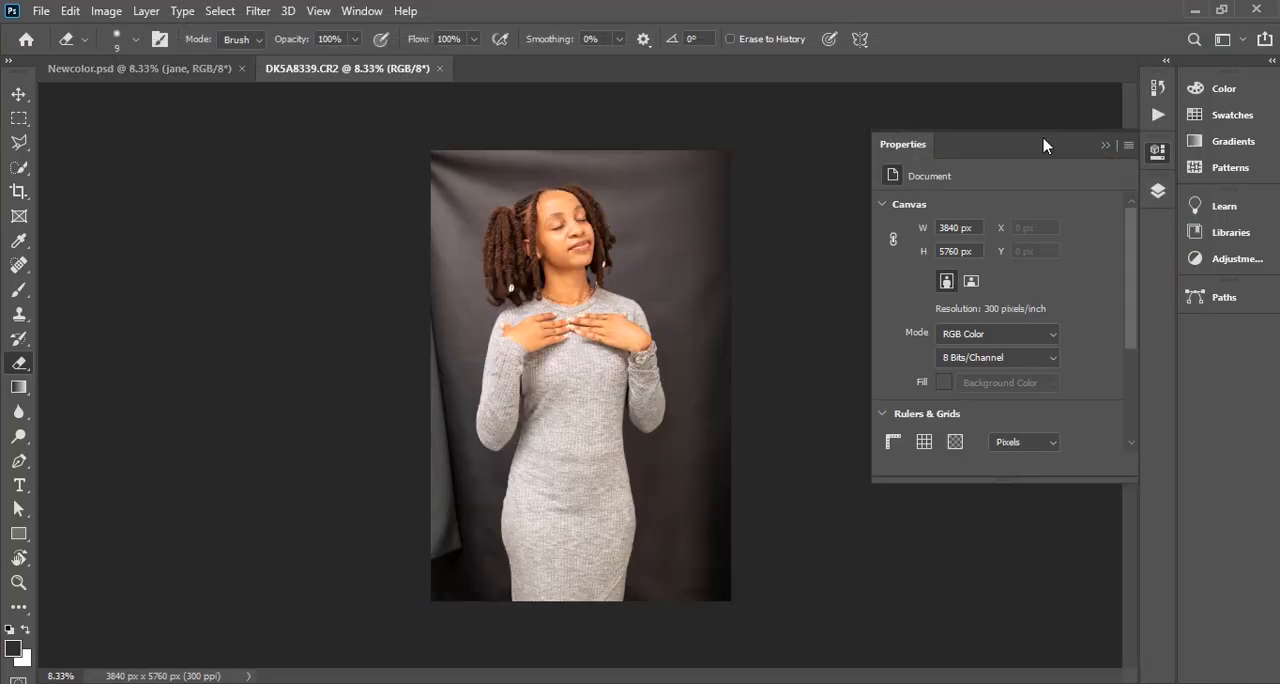
{"action": "left_click", "coordinate": [1158, 191]}
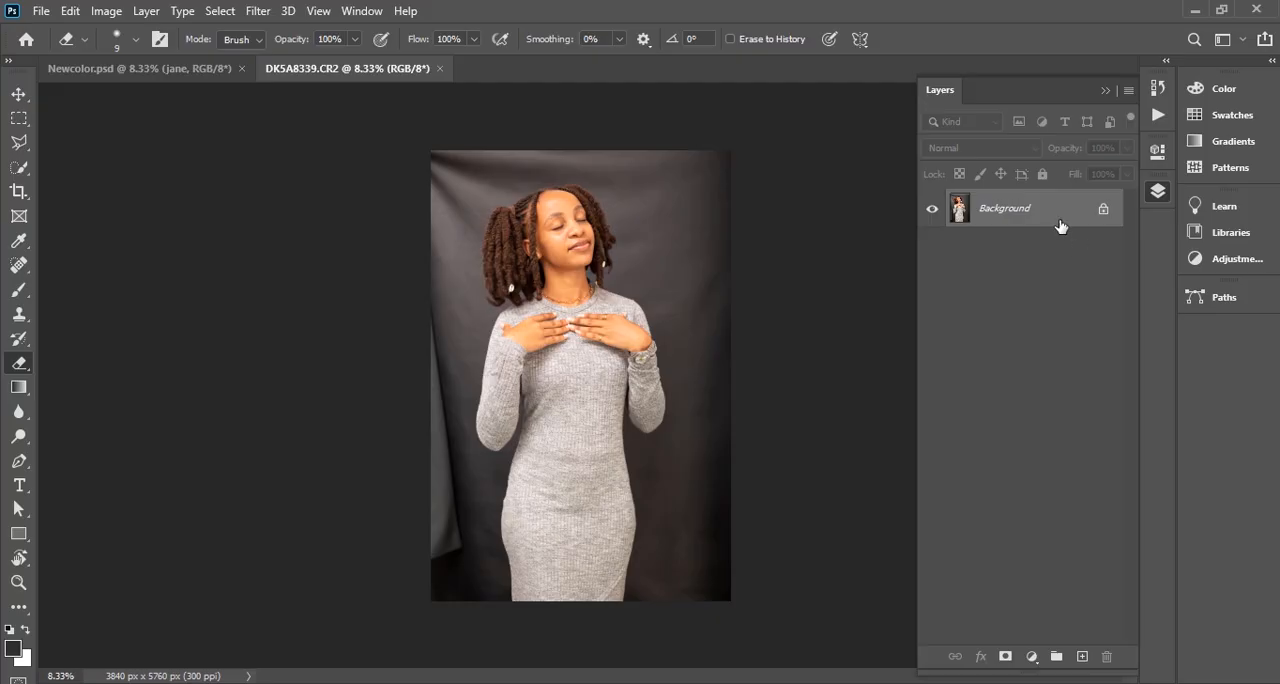
{"action": "left_click_drag", "start_coordinate": [1063, 223], "coordinate": [1082, 656]}
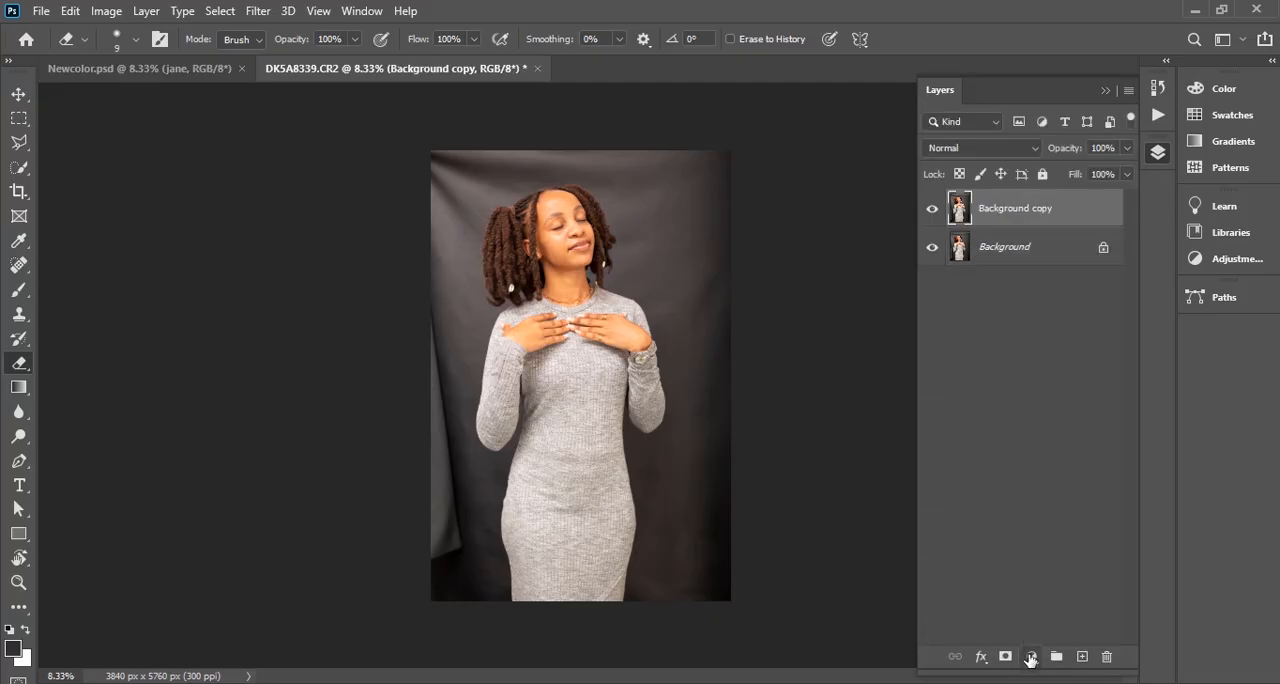
Add a Color Lookup adjustment above the duplicated layer and load the HorrorBlue.3DL 3D LUT
{"action": "left_click", "coordinate": [1030, 657]}
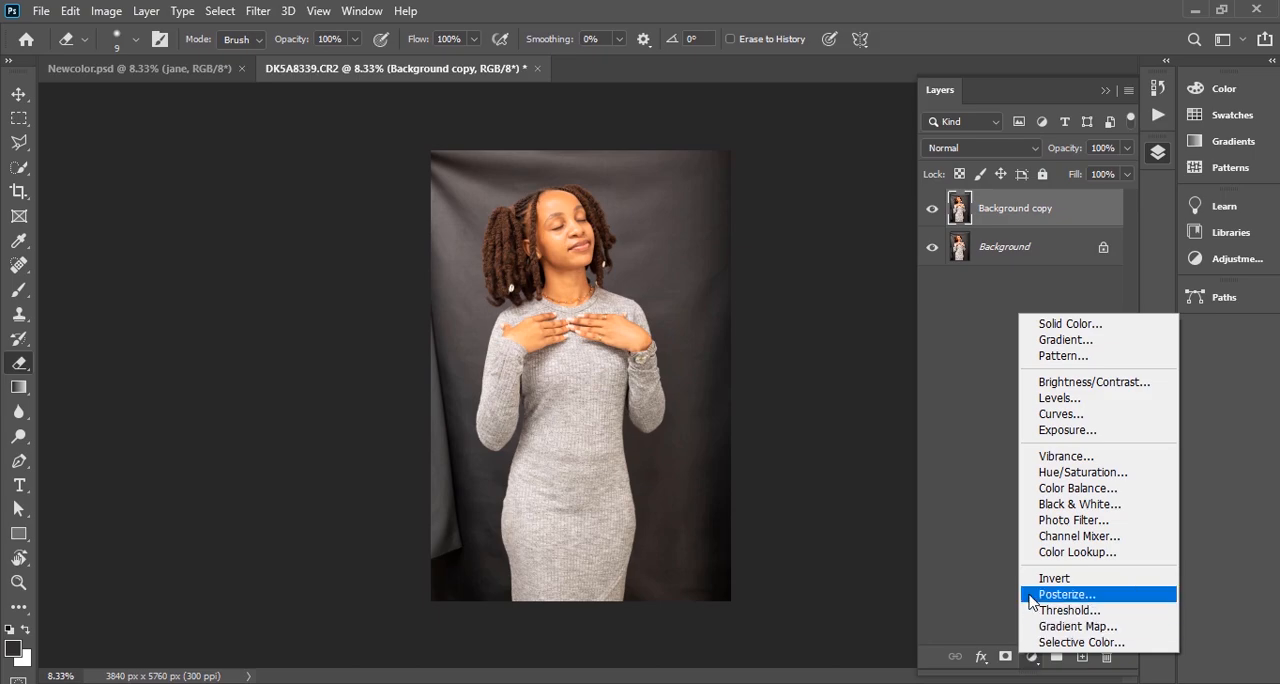
{"action": "left_click", "coordinate": [1050, 552]}
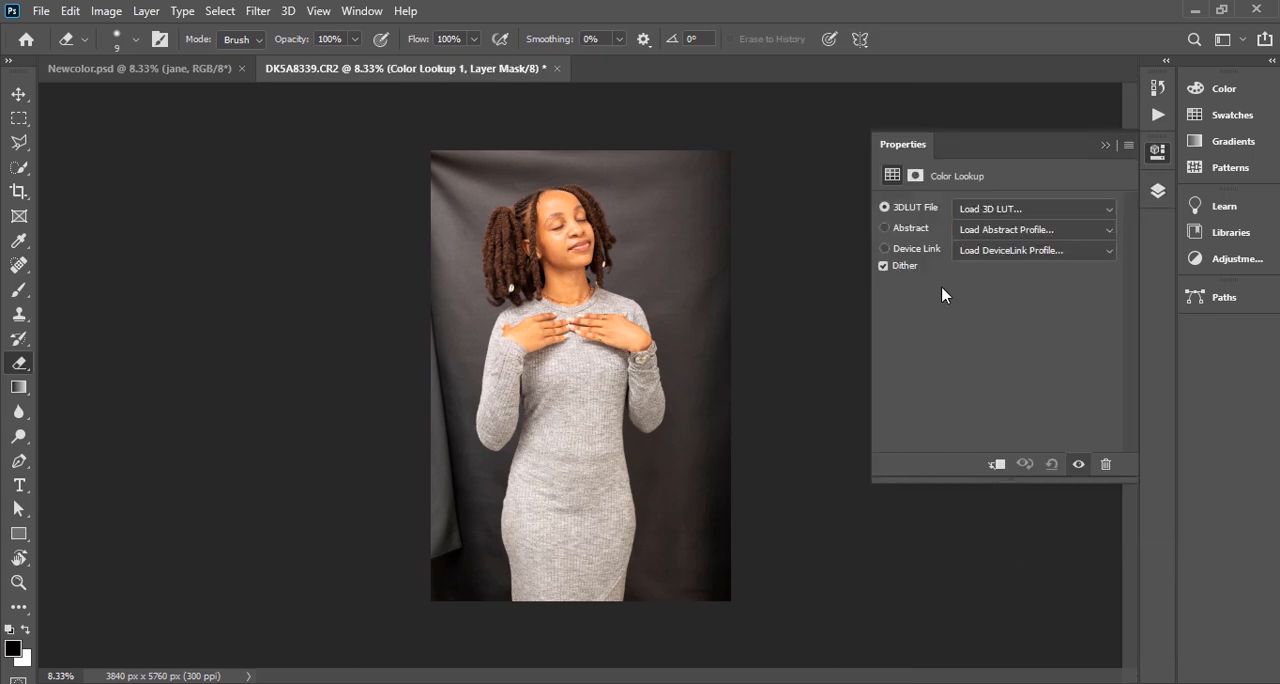
{"action": "left_click", "coordinate": [1014, 217]}
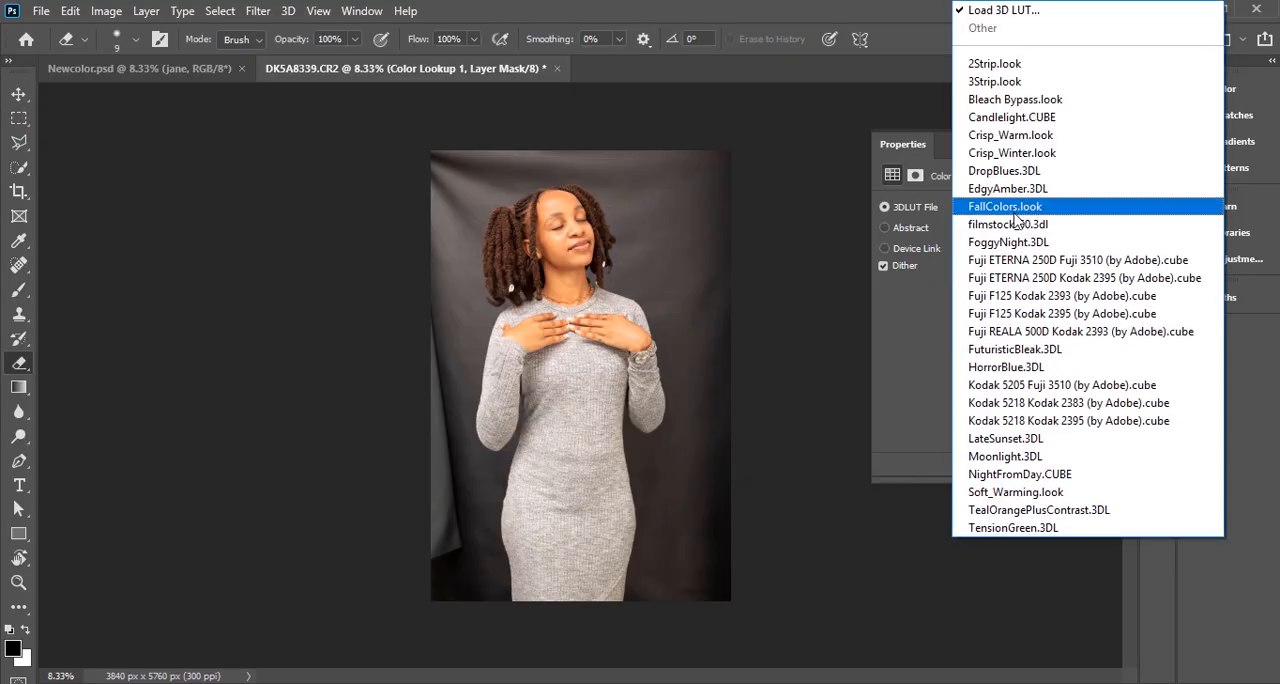
{"action": "left_click", "coordinate": [1040, 369]}
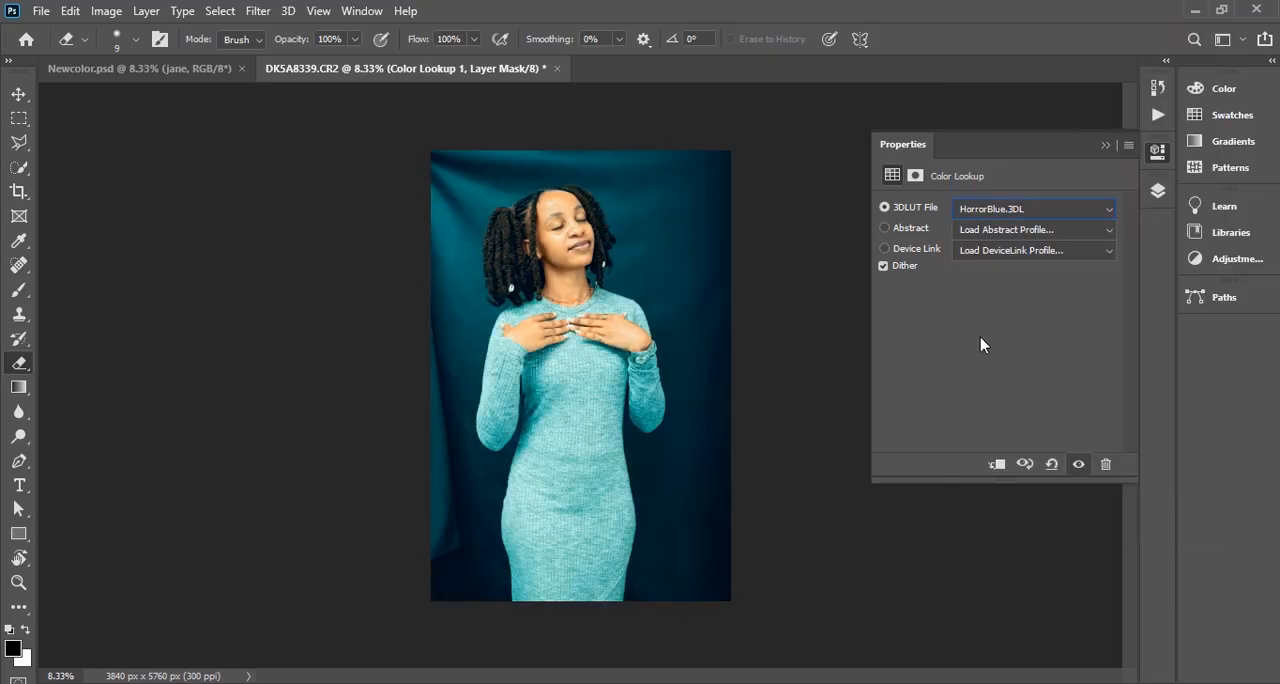
Add a Selective Color adjustment layer and set the Cyan of the Reds to -92%
{"action": "left_click", "coordinate": [1158, 191]}
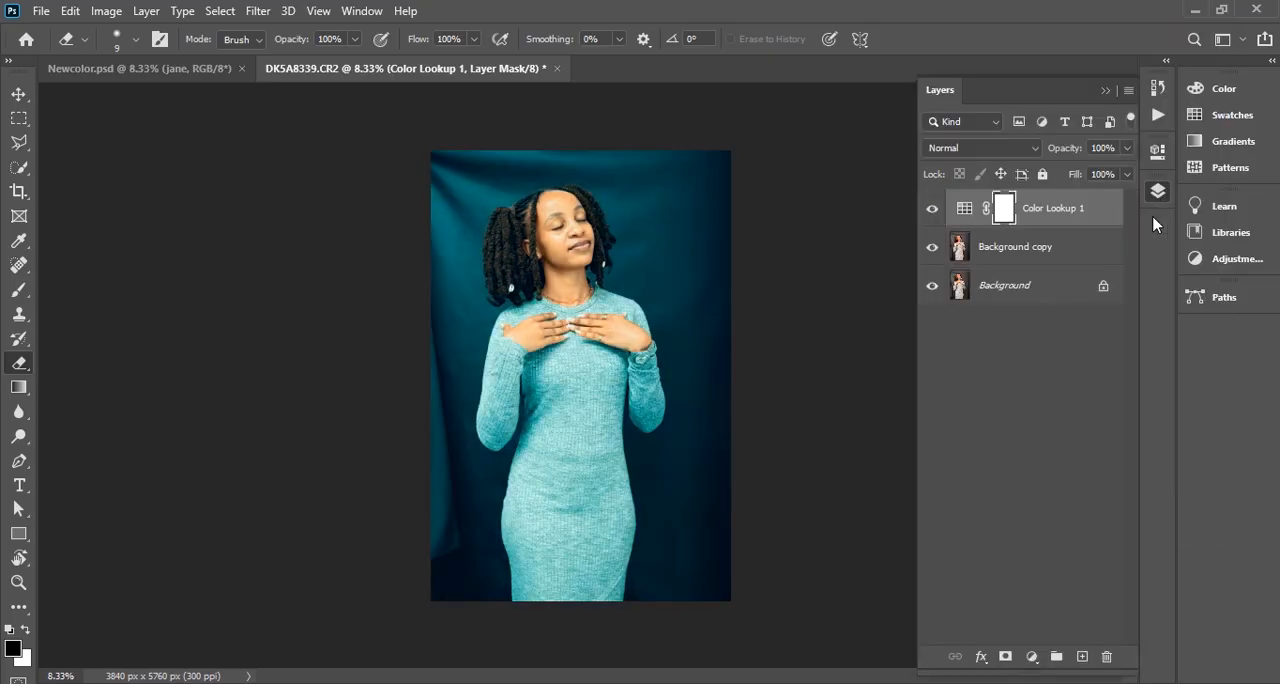
{"action": "left_click", "coordinate": [1033, 660]}
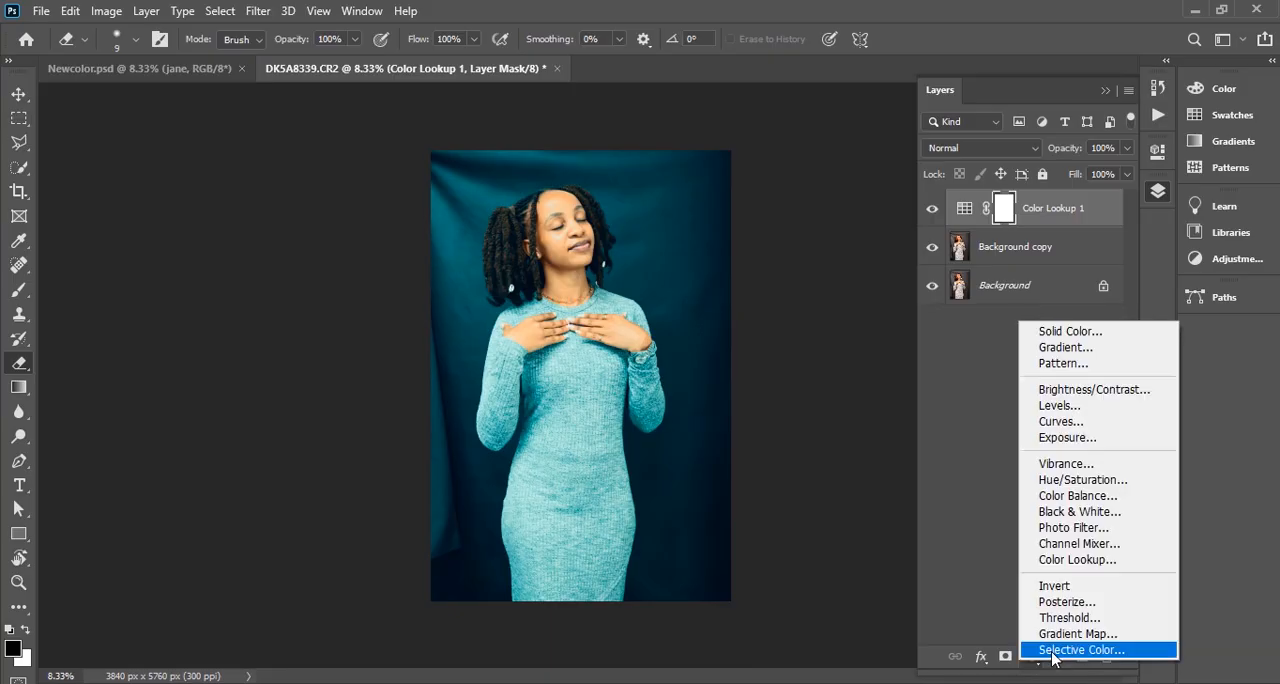
{"action": "left_click", "coordinate": [1052, 652]}
{"action": "left_click", "coordinate": [950, 227]}
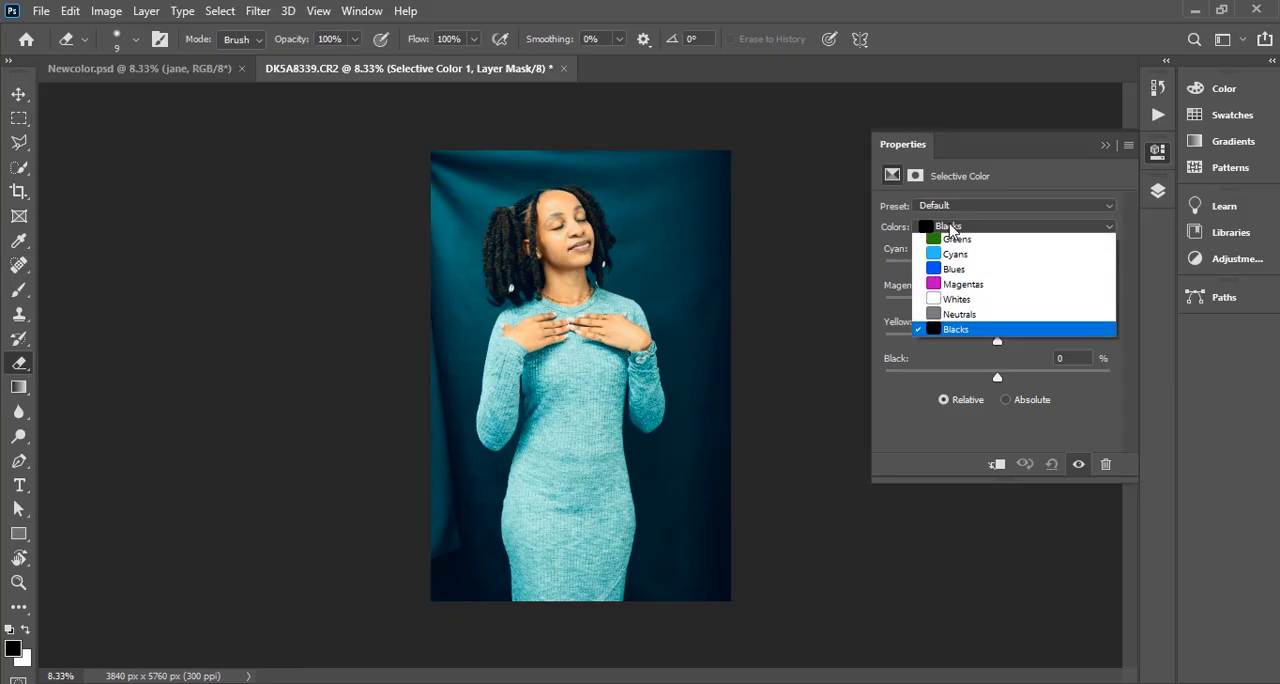
{"action": "left_click", "coordinate": [955, 240]}
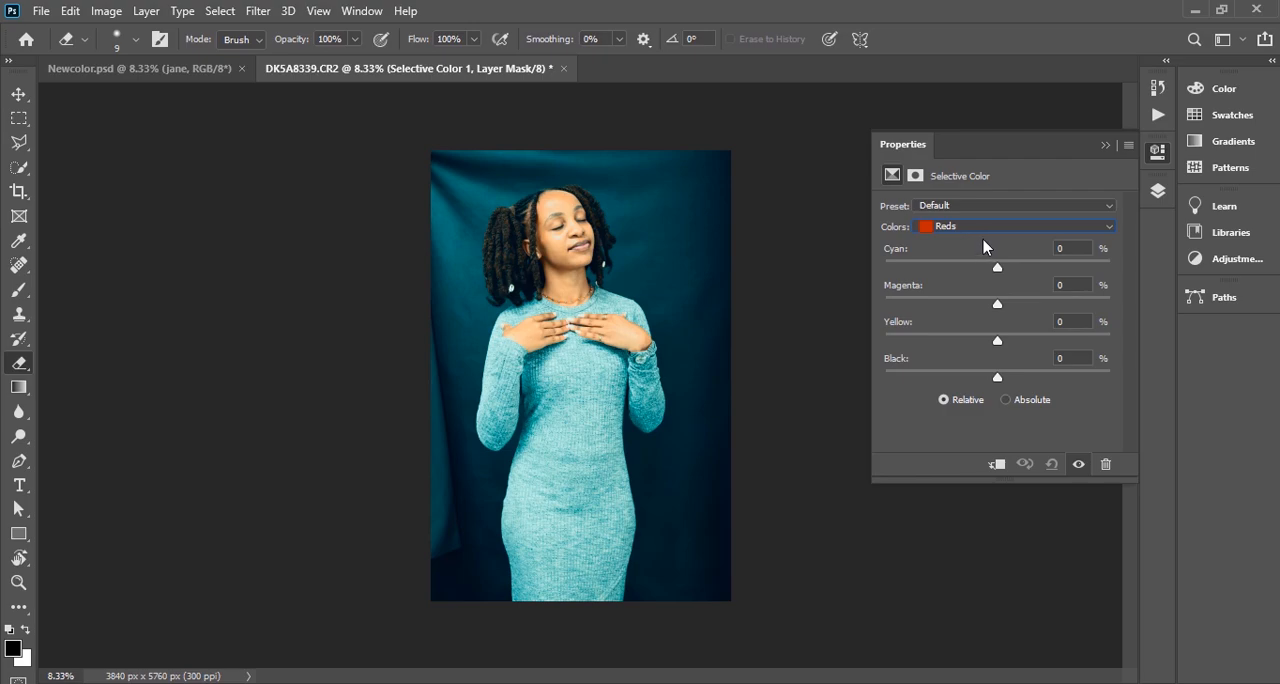
{"action": "left_click", "coordinate": [1078, 248]}
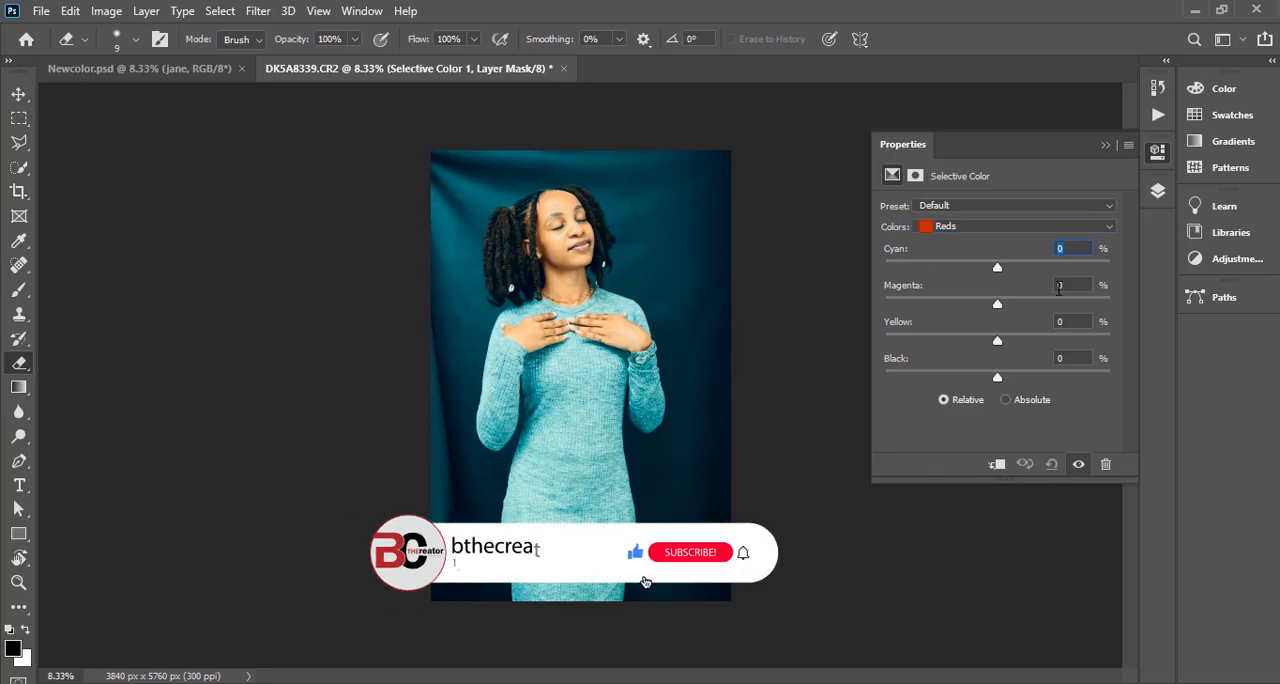
{"action": "type", "text": "-"}
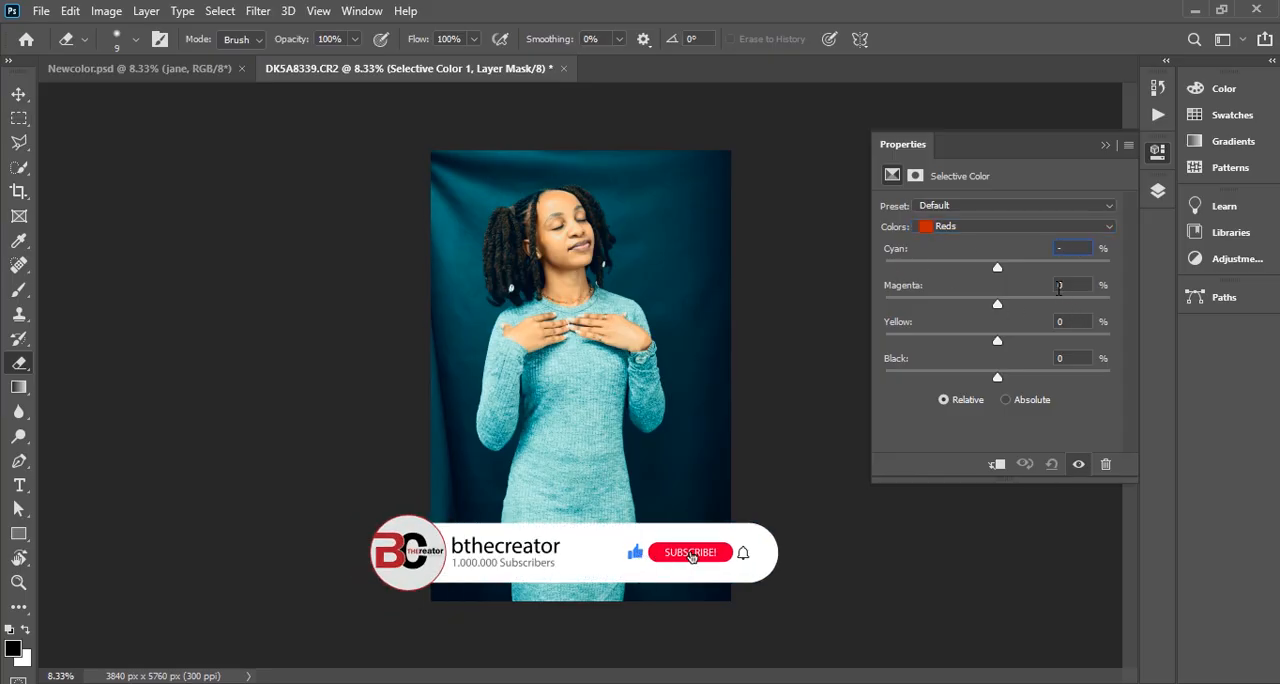
{"action": "type", "text": "92"}
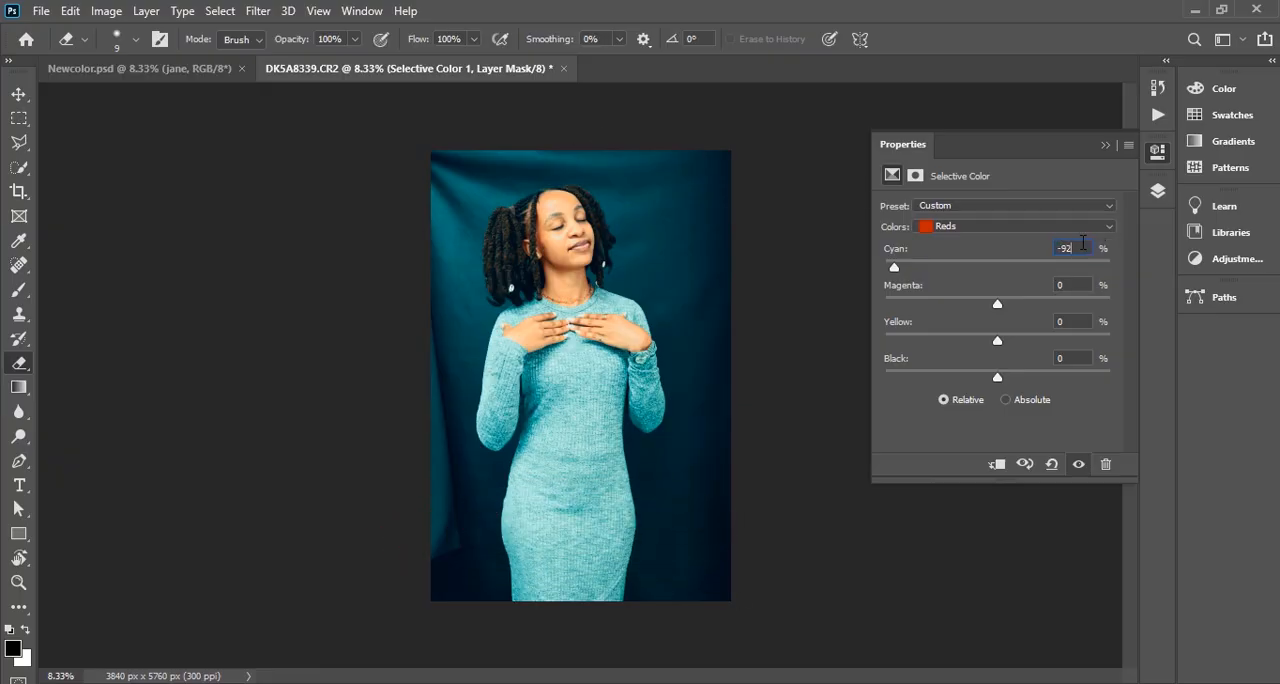
Group the Selective Color and Color Lookup adjustment layers and expand the group
{"action": "left_click", "coordinate": [1157, 191]}
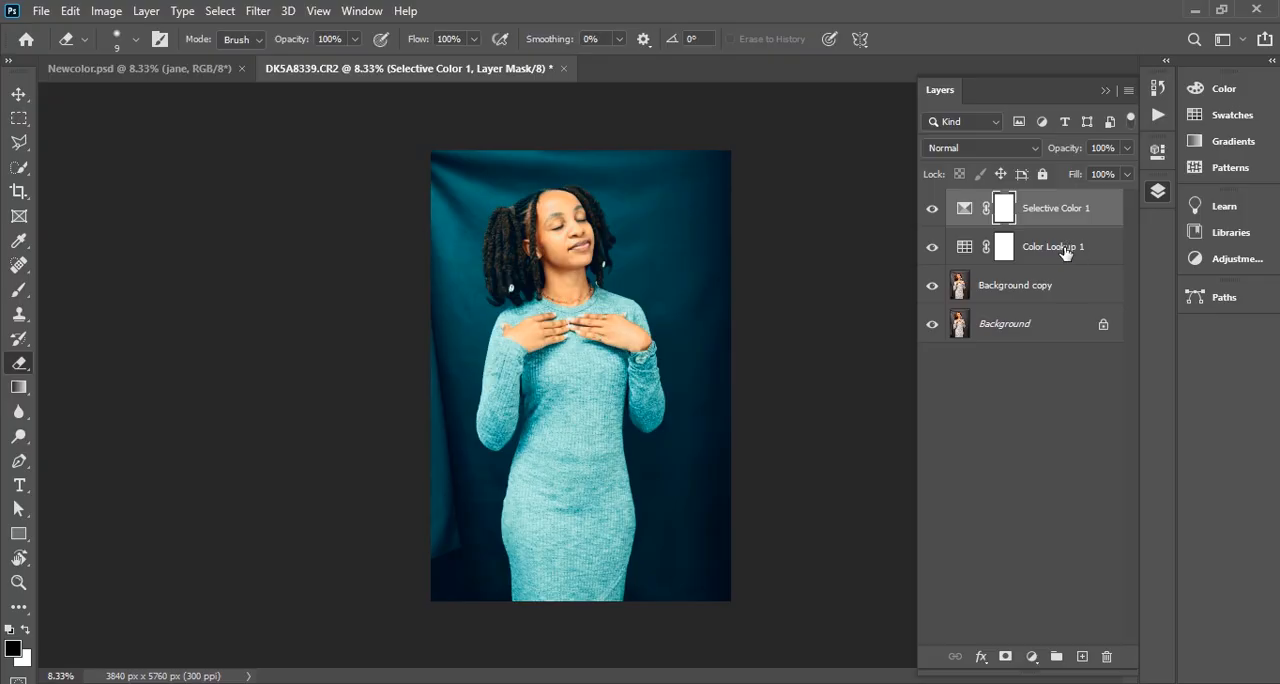
{"action": "left_click", "coordinate": [1066, 252], "text": "shift"}
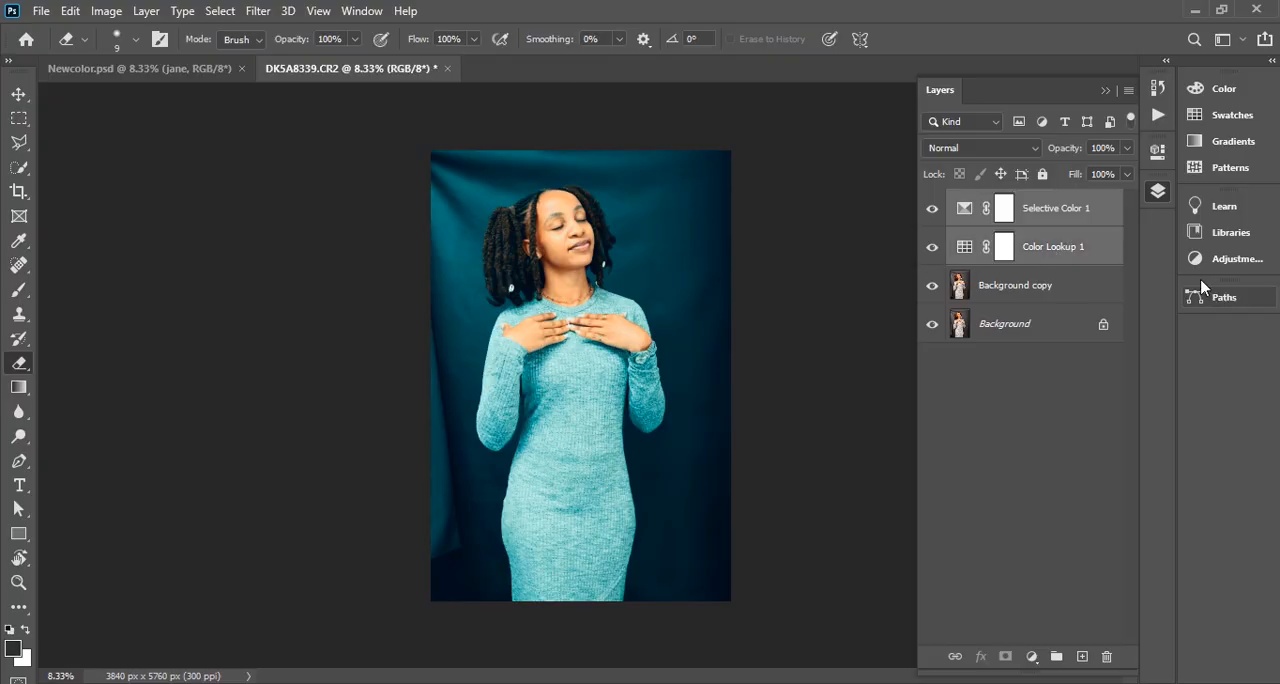
{"action": "key", "text": "ctrl+g"}
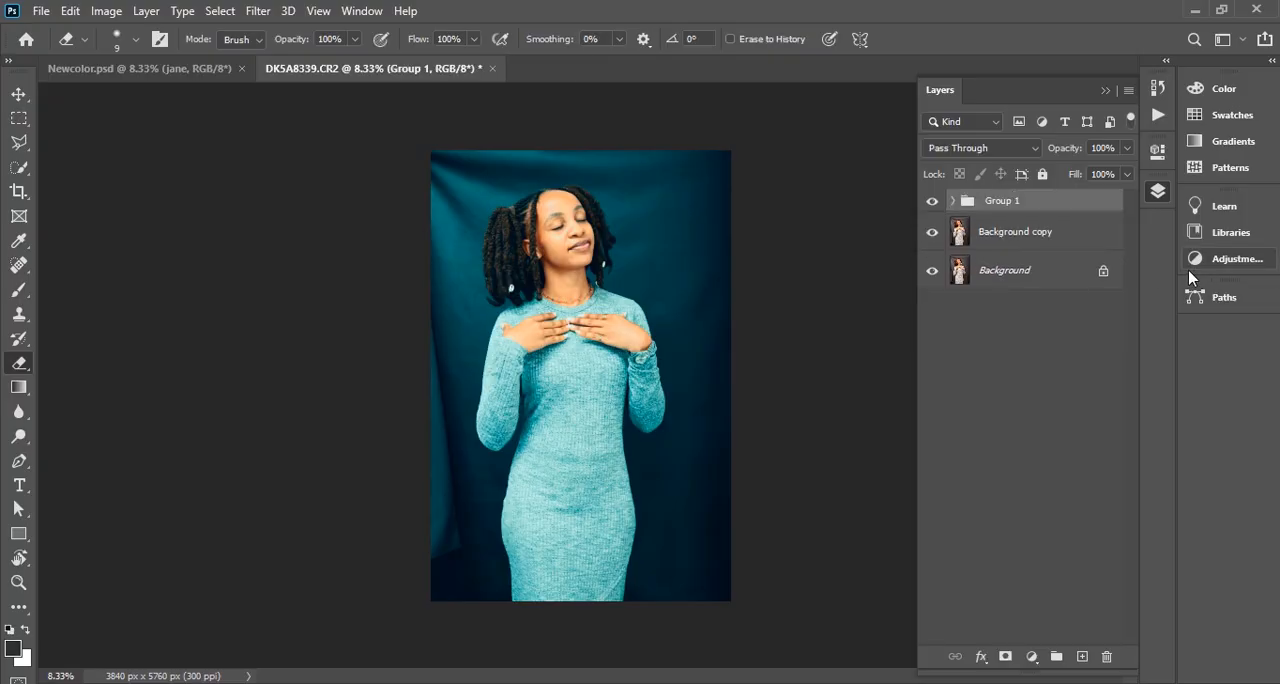
{"action": "left_click", "coordinate": [954, 201]}
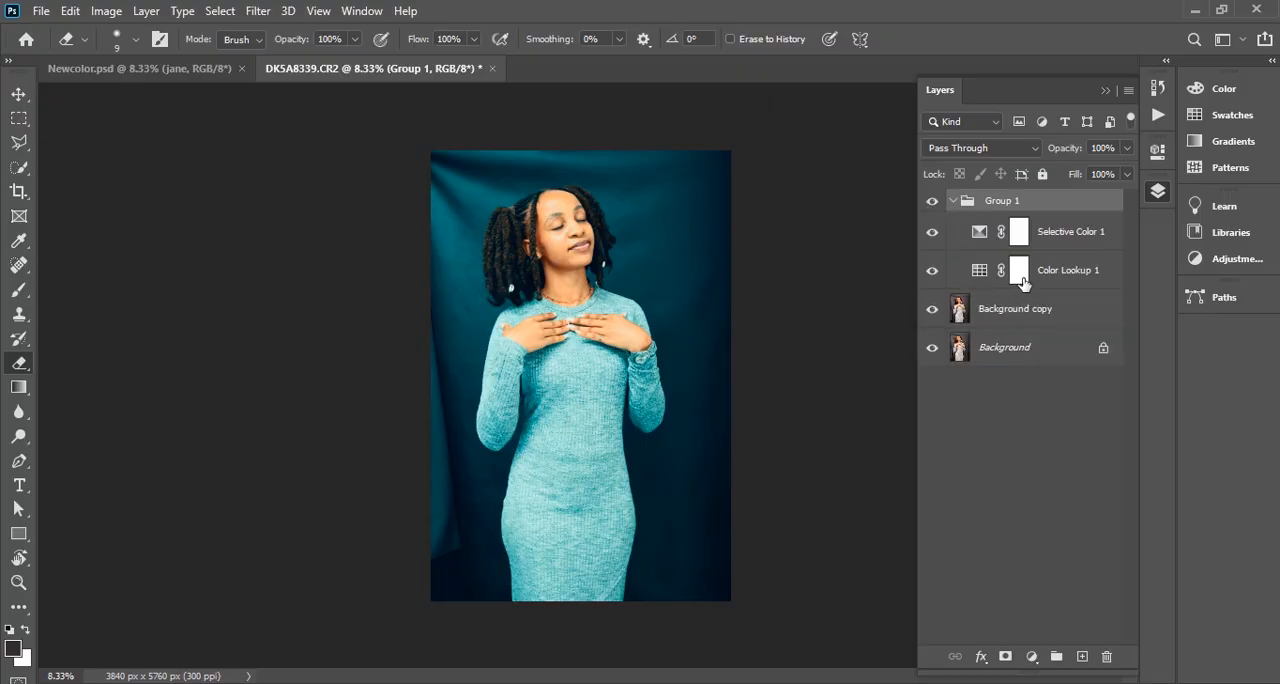
Reopen the Selective Color adjustment's settings and enter -92% as the Cyan value for the Reds
{"action": "double_click", "coordinate": [980, 234]}
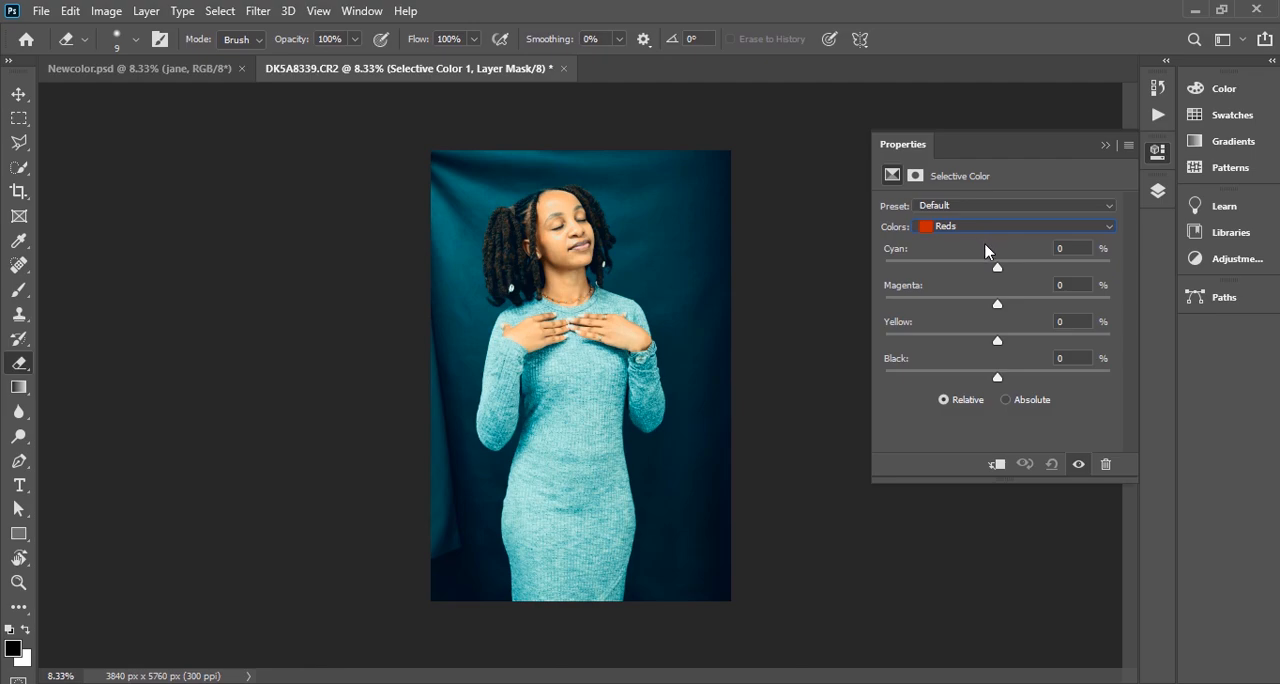
{"action": "left_click", "coordinate": [1072, 248]}
{"action": "type", "text": "-15"}
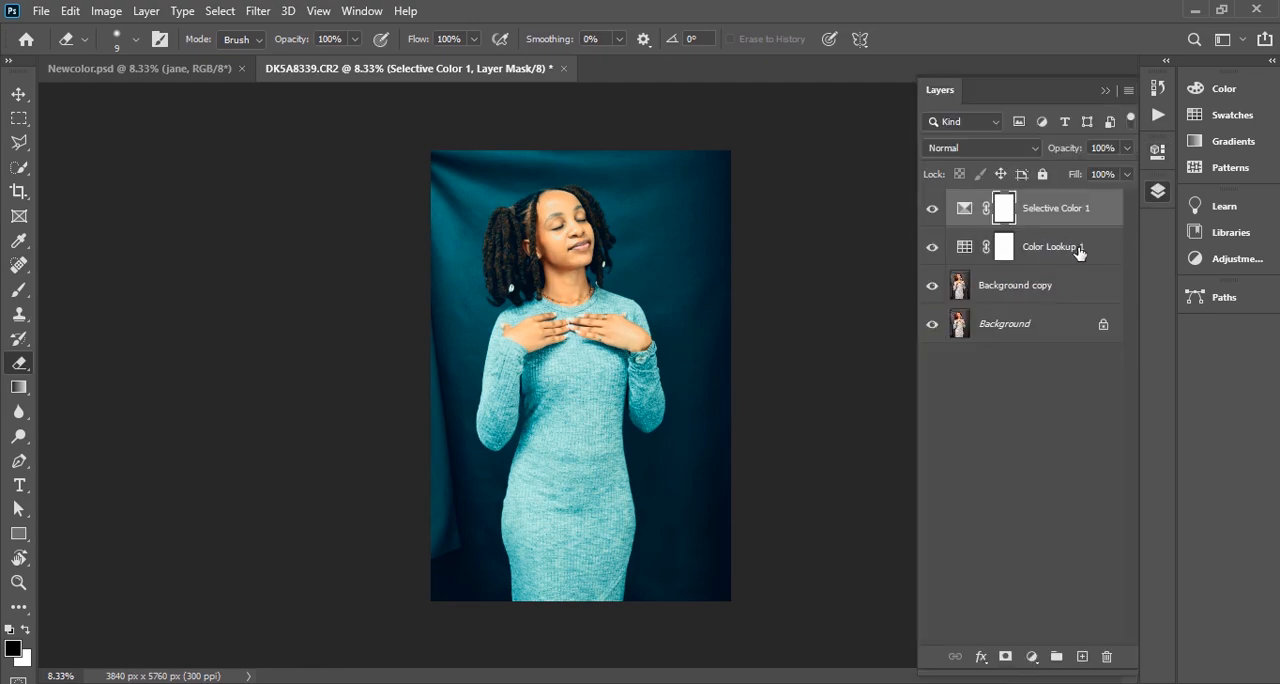
Put the Selective Color and Color Lookup layers into a group again and show its contents
{"action": "left_click", "coordinate": [1076, 258], "text": "shift"}
{"action": "key", "text": "ctrl+g"}
{"action": "left_click", "coordinate": [952, 200]}
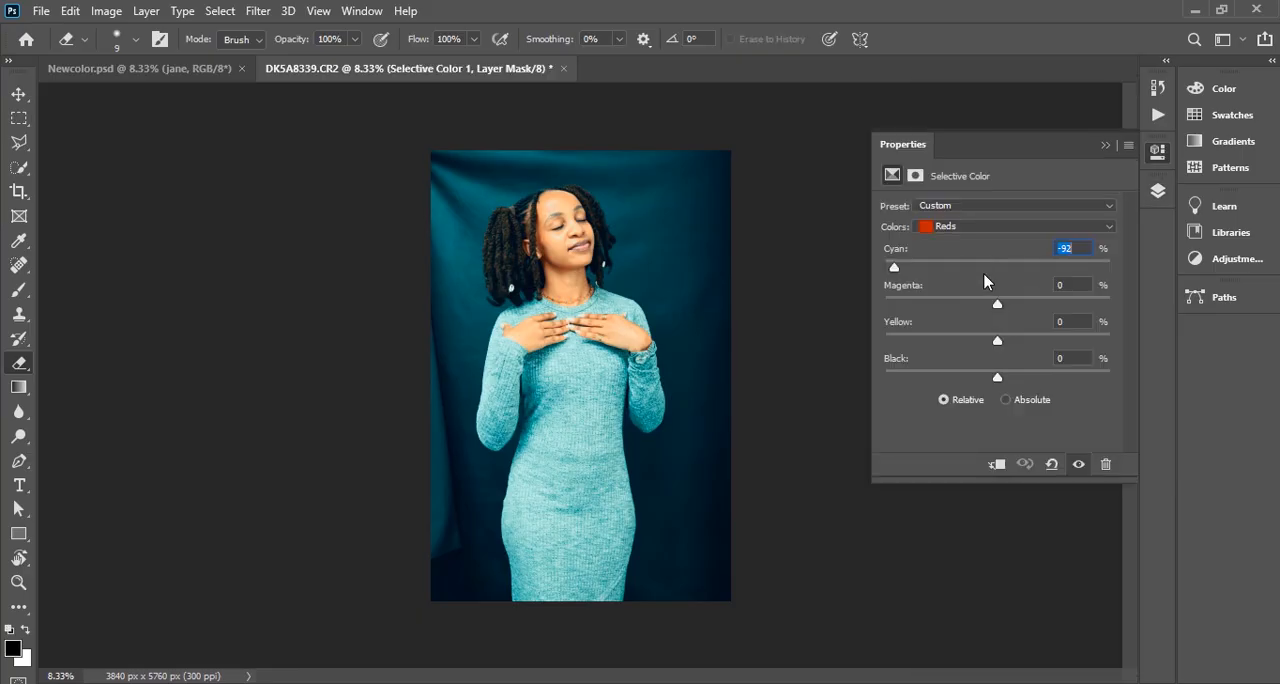
Set the Cyan of the Yellows to -70% in the Selective Color adjustment
{"action": "left_click", "coordinate": [1015, 226]}
{"action": "left_click", "coordinate": [1018, 240]}
{"action": "type", "text": "-70"}
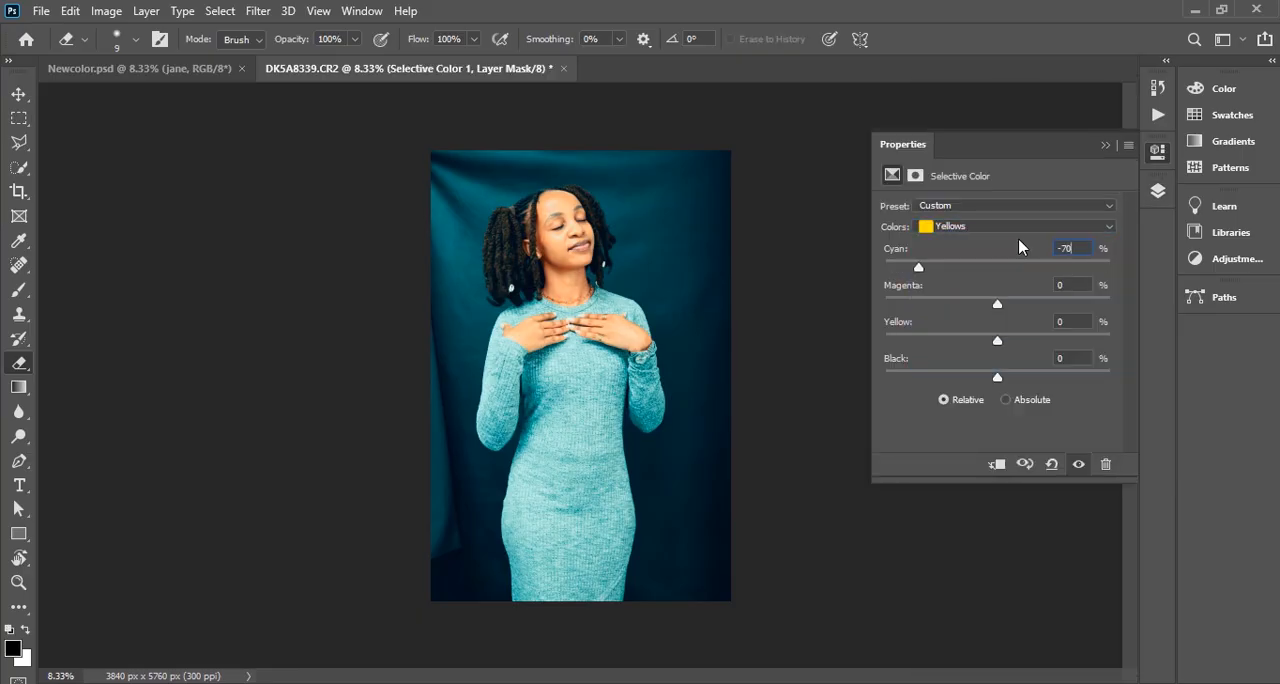
Adjust the Neutrals in Selective Color to Cyan -5%, Magenta +8%, Yellow -4% and Black about +3%
{"action": "left_click", "coordinate": [1015, 226]}
{"action": "left_click", "coordinate": [995, 347]}
{"action": "left_click_drag", "start_coordinate": [1080, 249], "coordinate": [867, 210]}
{"action": "type", "text": "-5"}
{"action": "left_click_drag", "start_coordinate": [998, 305], "coordinate": [992, 341]}
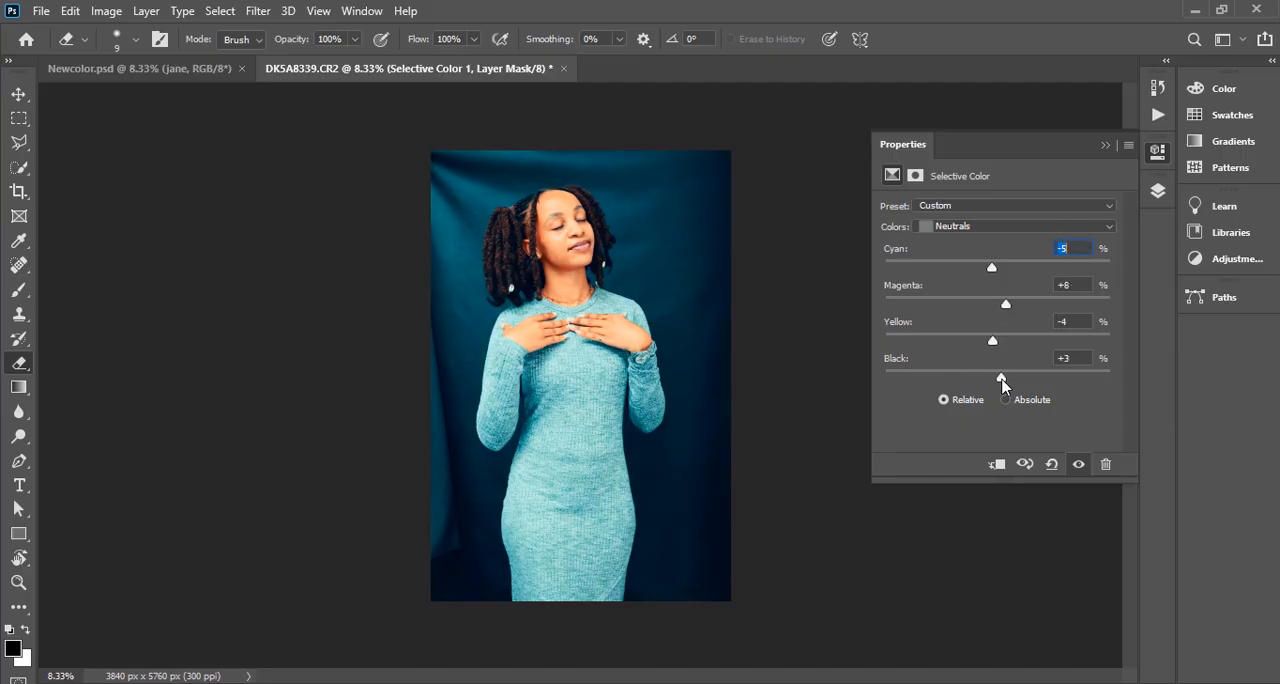
{"action": "left_click_drag", "start_coordinate": [1003, 383], "coordinate": [1004, 384]}
Raise the Black value of the Blacks to +3% in the Selective Color adjustment
{"action": "left_click", "coordinate": [958, 224]}
{"action": "left_click", "coordinate": [980, 355]}
{"action": "left_click_drag", "start_coordinate": [997, 377], "coordinate": [1001, 377]}
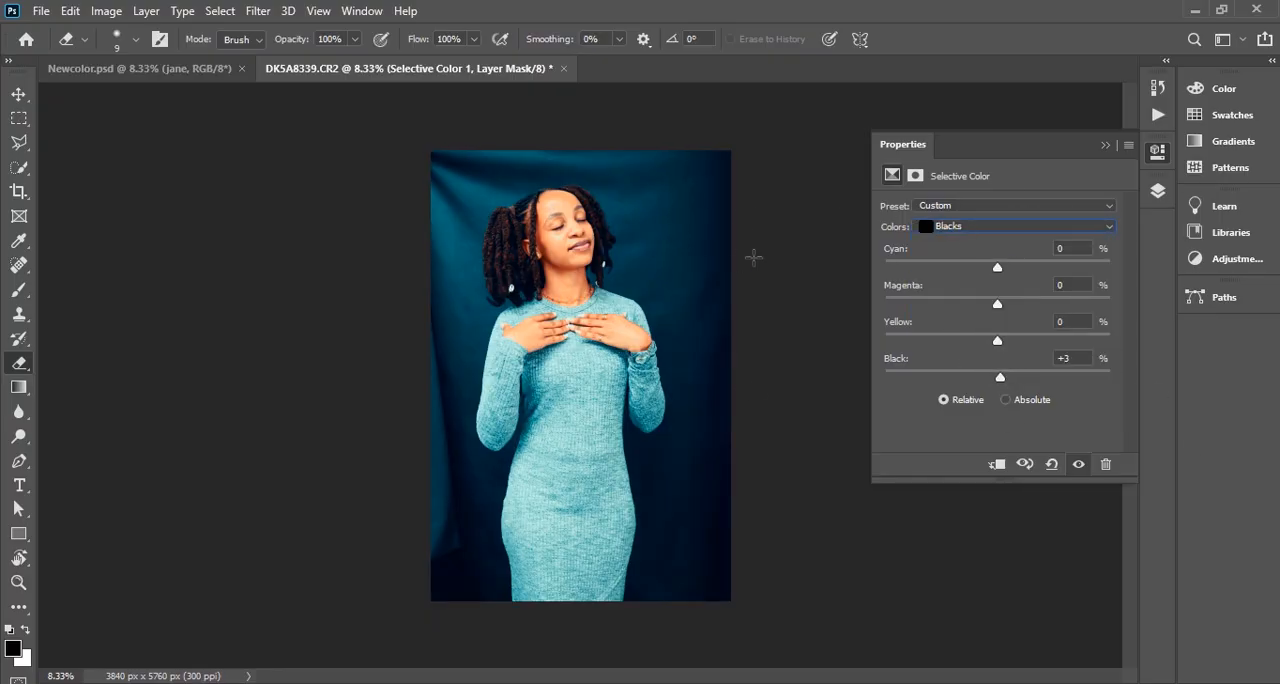
Adjust the Blues in Selective Color to Cyan +9%, Yellow -4% and Black -67%
{"action": "left_click", "coordinate": [1000, 226]}
{"action": "left_click", "coordinate": [986, 308]}
{"action": "mouse_move", "coordinate": [940, 378]}
{"action": "left_mouse_down"}
{"action": "mouse_move", "coordinate": [951, 378]}
{"action": "mouse_move", "coordinate": [897, 382]}
{"action": "mouse_move", "coordinate": [929, 380]}
{"action": "left_mouse_up"}
{"action": "mouse_move", "coordinate": [997, 269]}
{"action": "left_mouse_down"}
{"action": "mouse_move", "coordinate": [954, 267]}
{"action": "mouse_move", "coordinate": [1007, 268]}
{"action": "left_mouse_up"}
{"action": "mouse_move", "coordinate": [997, 341]}
{"action": "left_mouse_down"}
{"action": "mouse_move", "coordinate": [975, 343]}
{"action": "mouse_move", "coordinate": [1006, 347]}
{"action": "mouse_move", "coordinate": [992, 343]}
{"action": "left_mouse_up"}
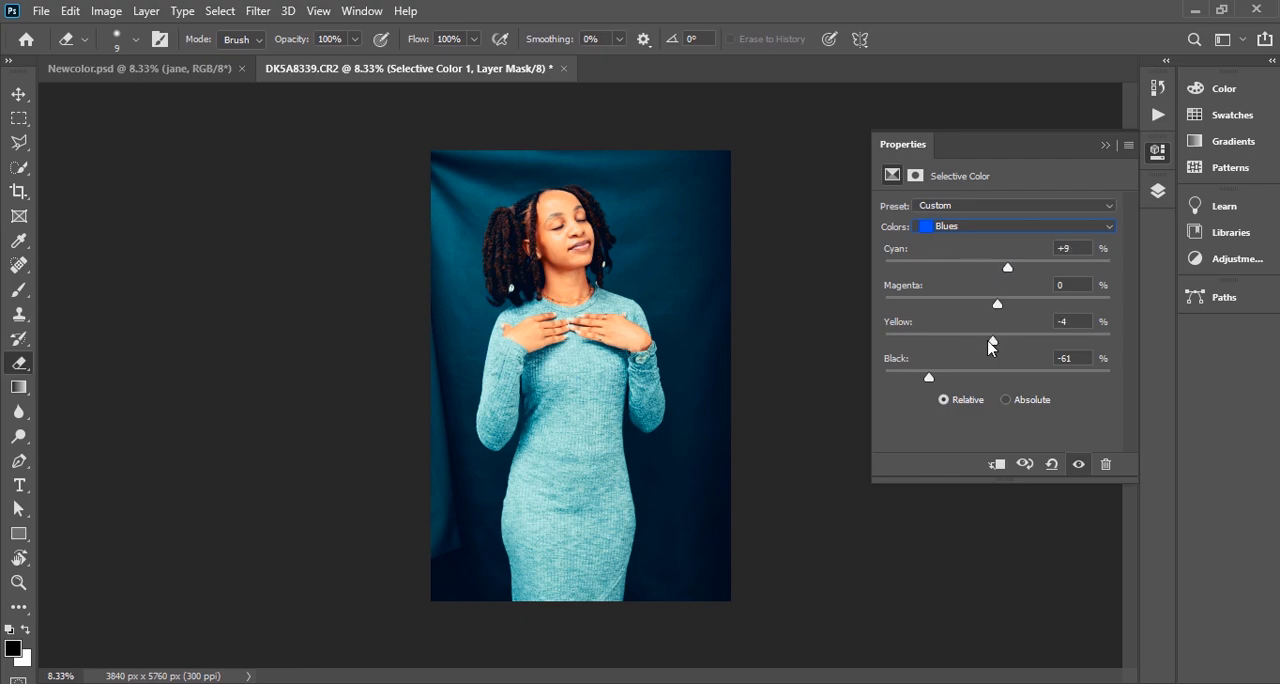
{"action": "left_click_drag", "start_coordinate": [929, 377], "coordinate": [921, 375]}
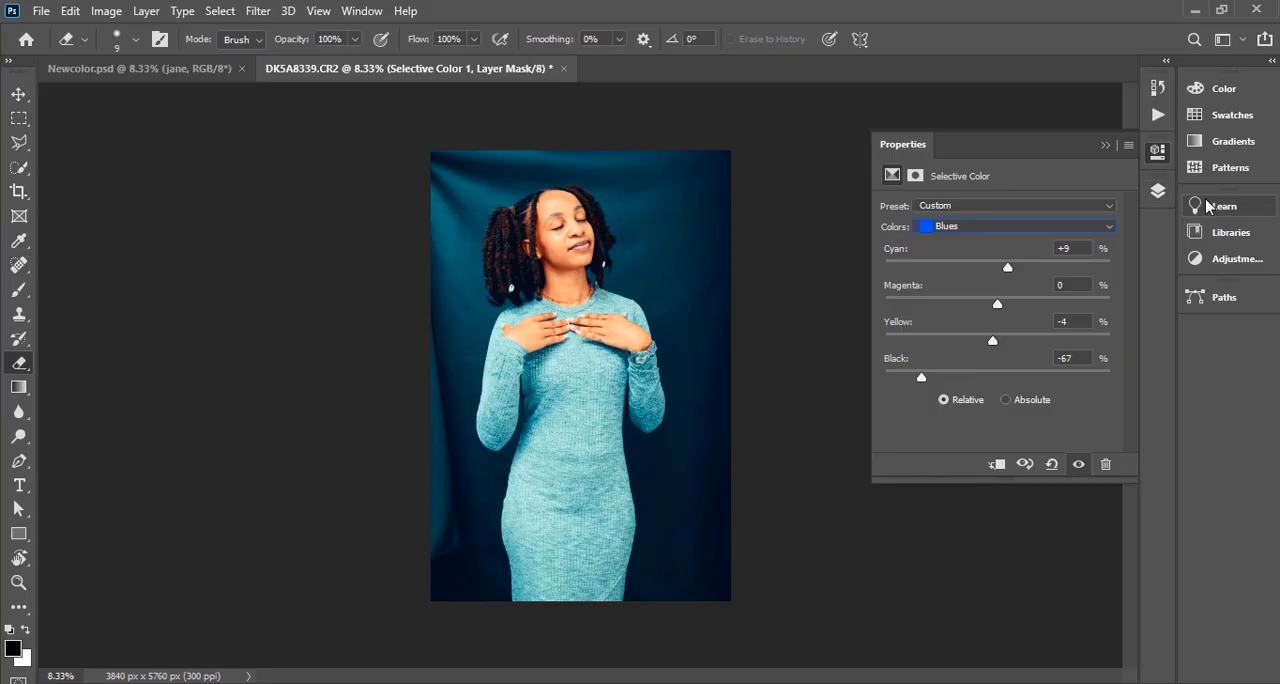
Add a Color Balance adjustment above Selective Color, shift its midtones slightly toward red and fine-tune their magenta–green balance
{"action": "left_click", "coordinate": [1157, 191]}
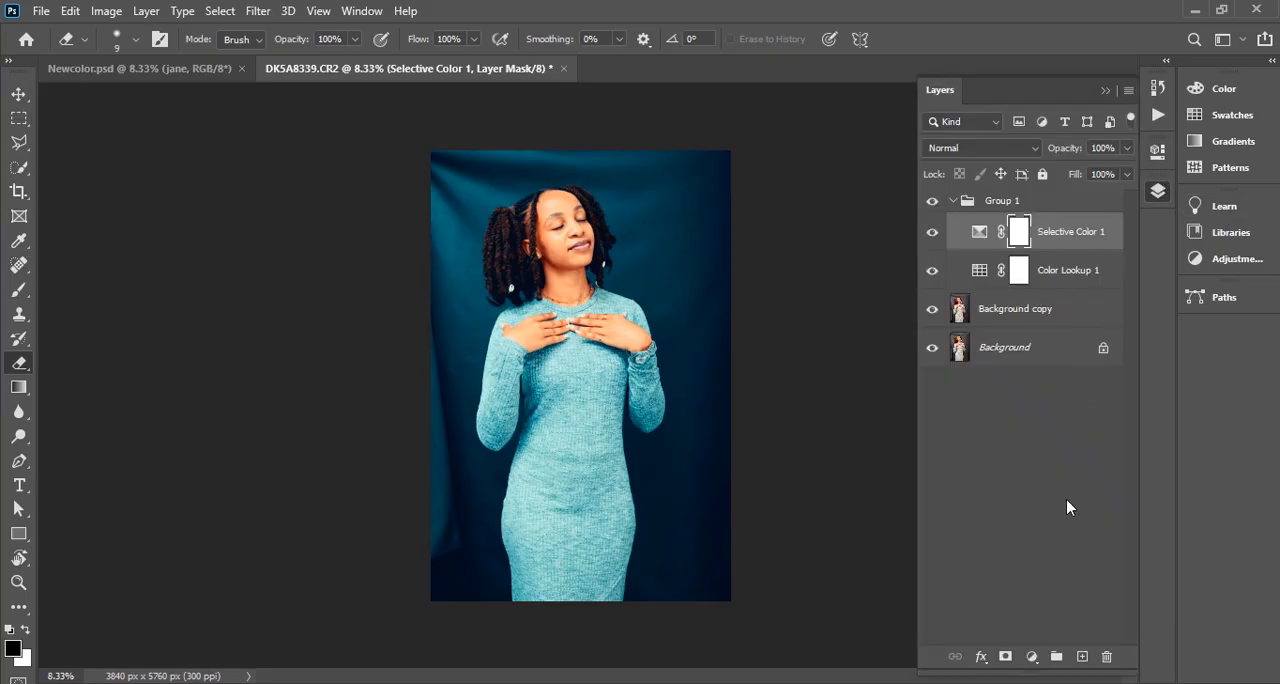
{"action": "left_click", "coordinate": [1032, 657]}
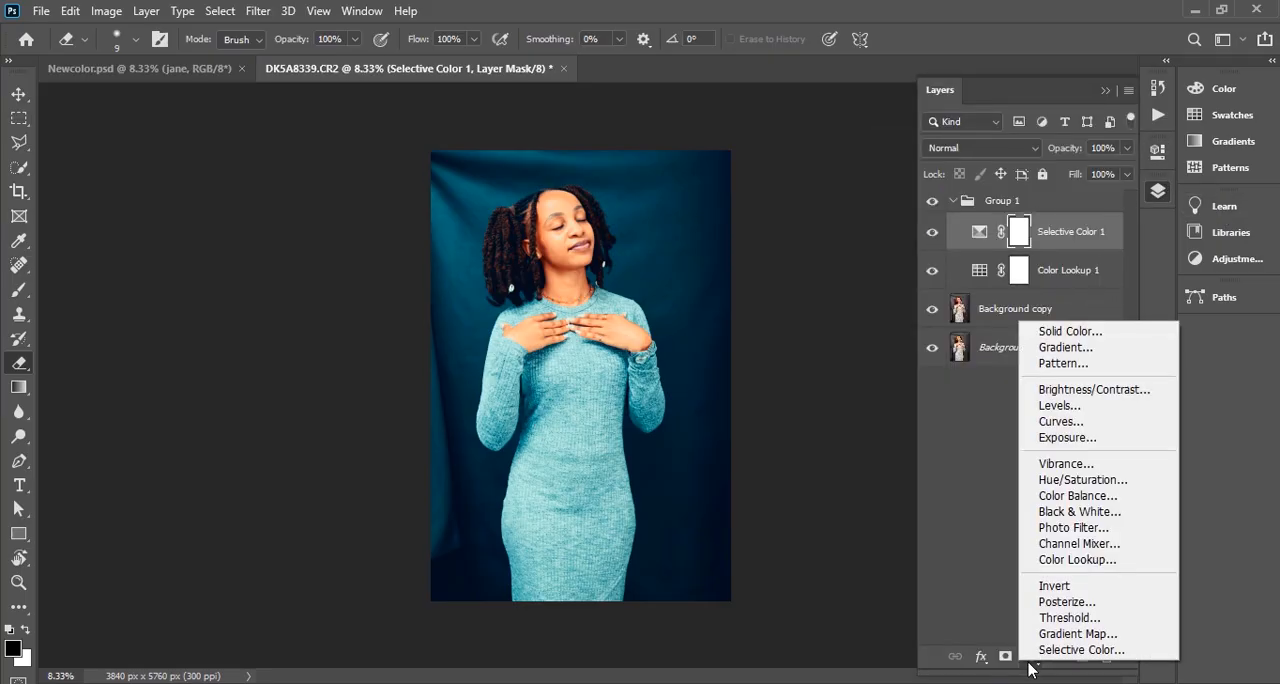
{"action": "left_click", "coordinate": [1085, 498]}
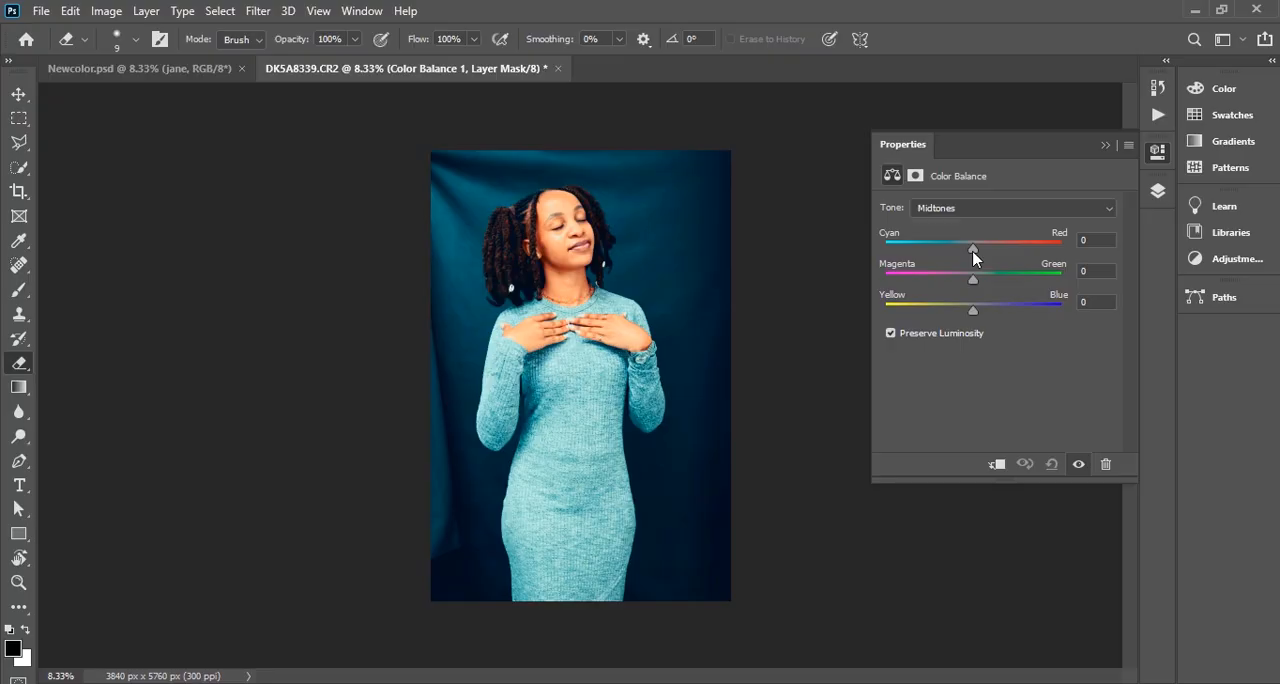
{"action": "left_click_drag", "start_coordinate": [975, 254], "coordinate": [978, 256]}
{"action": "left_click_drag", "start_coordinate": [979, 250], "coordinate": [978, 250]}
{"action": "left_click", "coordinate": [970, 280]}
{"action": "left_click_drag", "start_coordinate": [970, 280], "coordinate": [972, 281]}
Set the Color Balance highlights to Cyan–Red -6, Magenta–Green -3 and Yellow–Blue +1
{"action": "left_click", "coordinate": [950, 208]}
{"action": "left_click", "coordinate": [950, 243]}
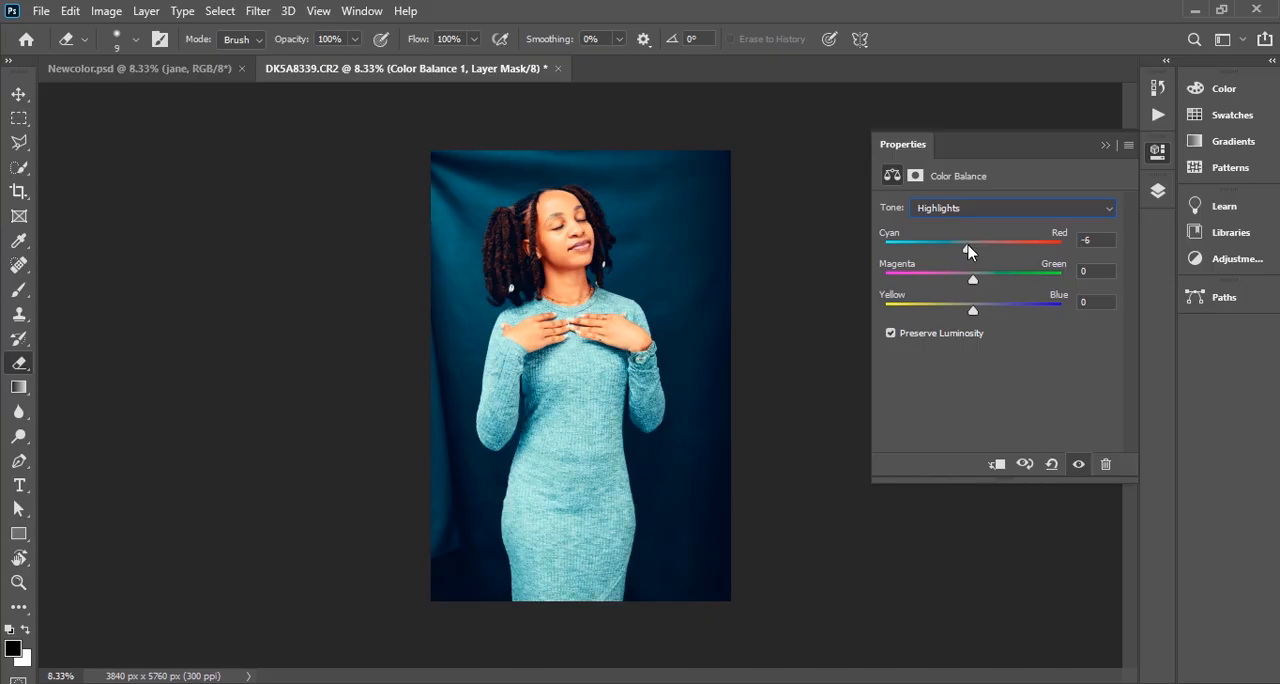
{"action": "left_click_drag", "start_coordinate": [973, 279], "coordinate": [971, 284]}
{"action": "left_click_drag", "start_coordinate": [972, 313], "coordinate": [975, 313]}
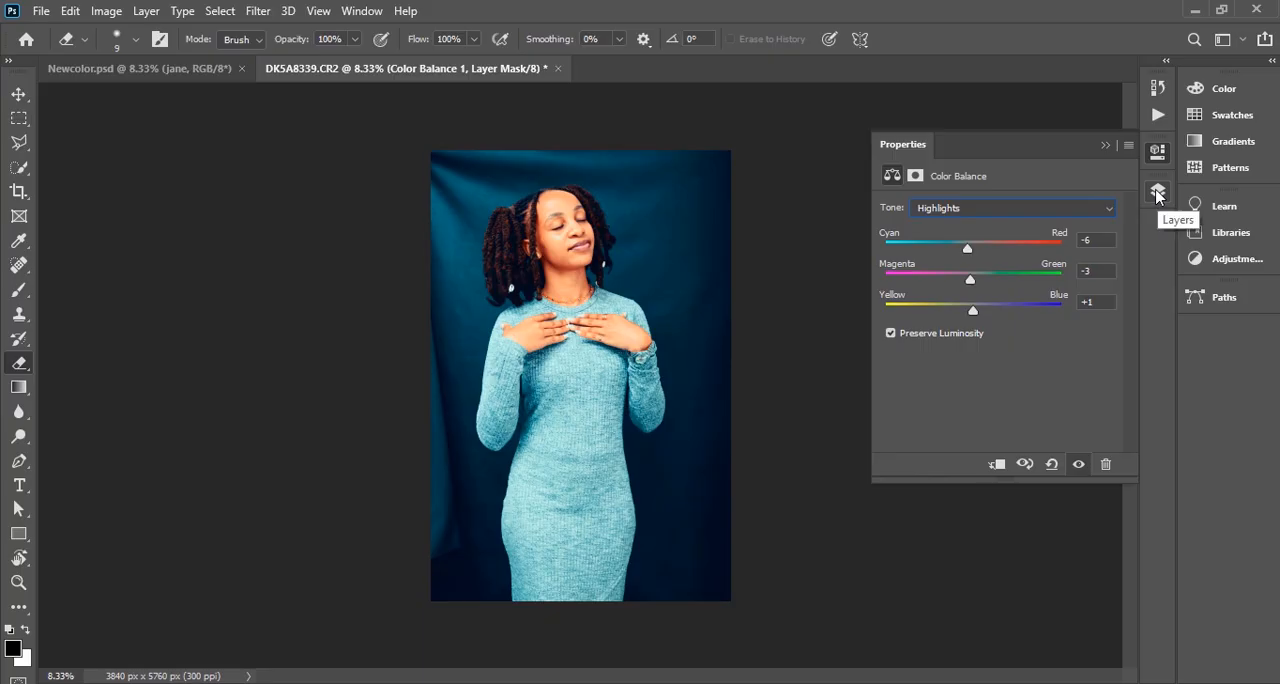
Select Group 1, which holds the three adjustment layers, and collapse it in the layer list
{"action": "left_click", "coordinate": [1157, 194]}
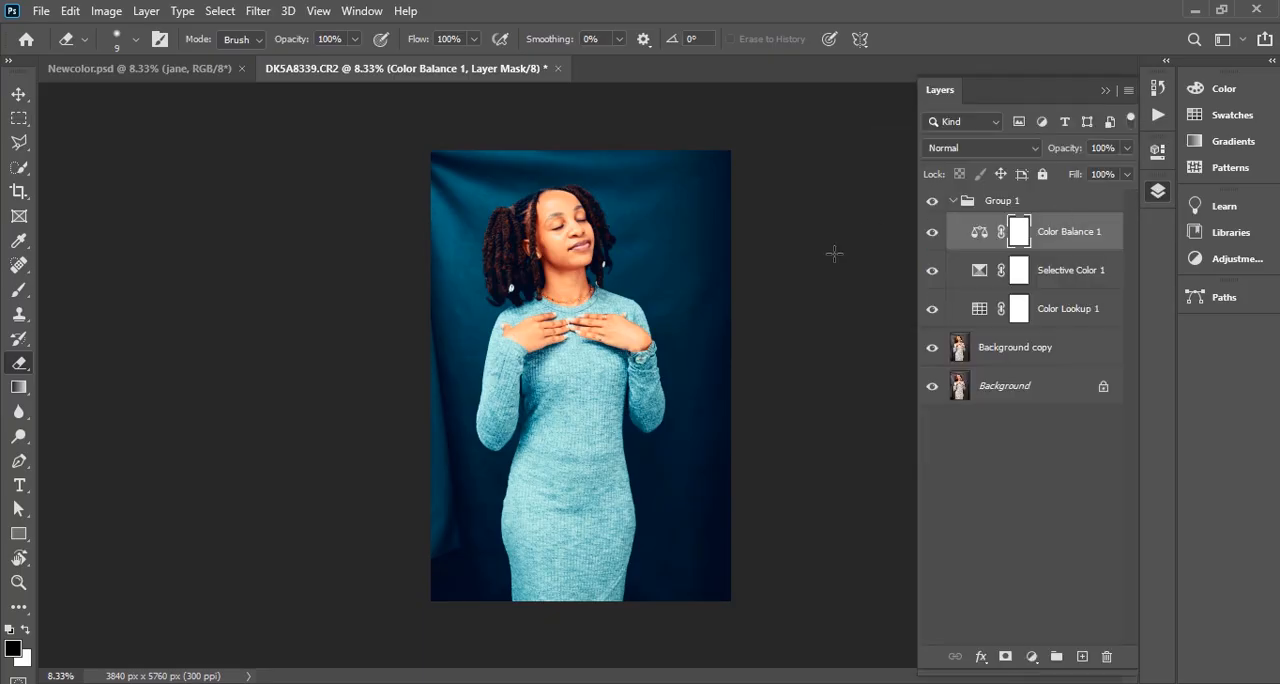
{"action": "left_click", "coordinate": [952, 205]}
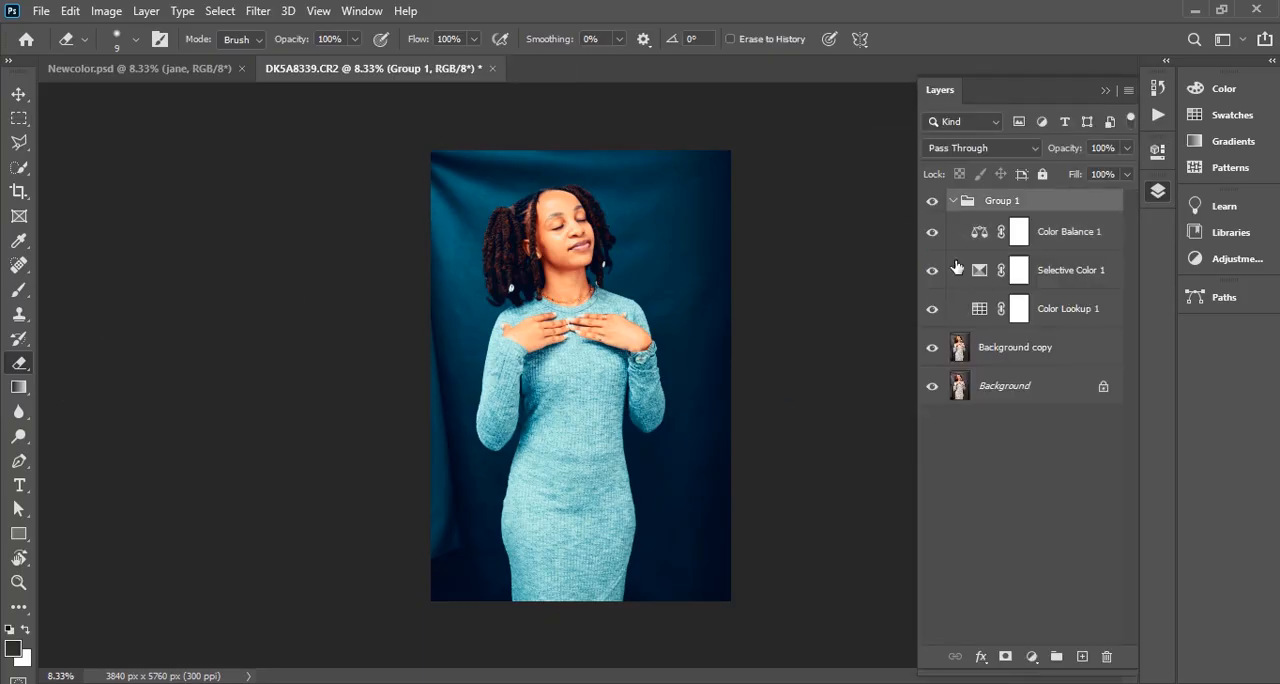
{"action": "left_click", "coordinate": [952, 202]}
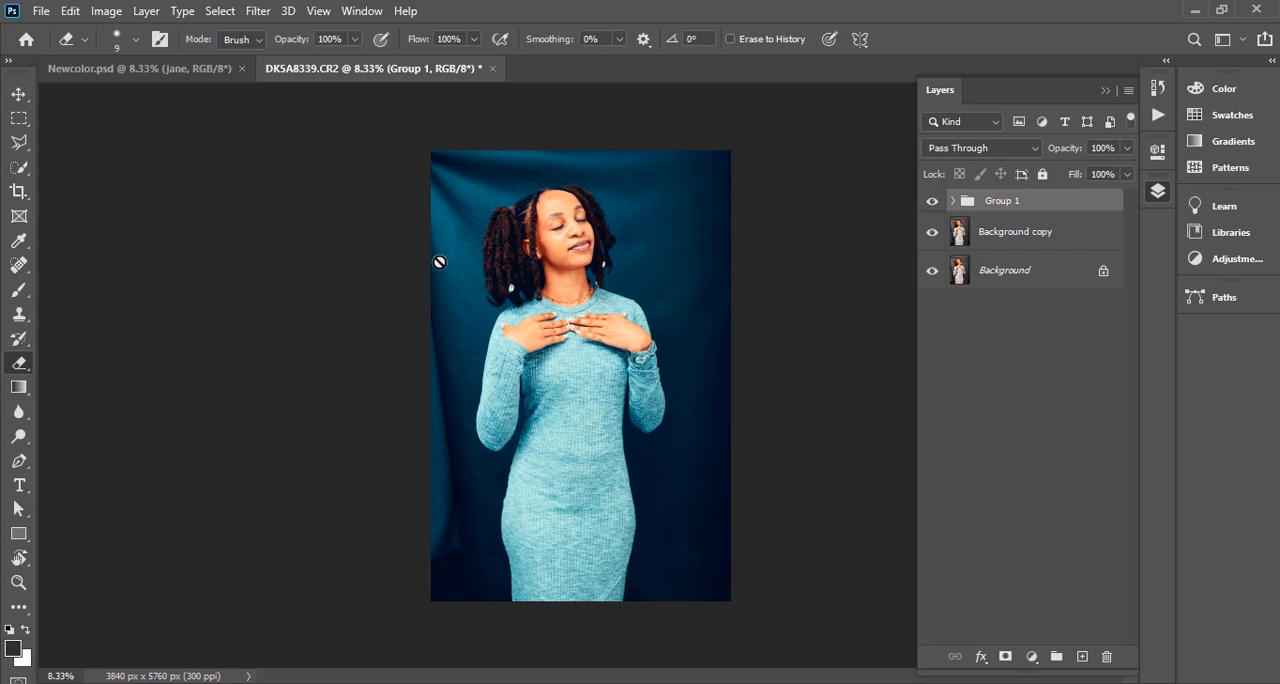
Inspect the teal grade up close on the face, hair, hands and dress, and back out to the wider portrait
{"action": "scroll", "coordinate": [587, 183], "scroll_direction": "up", "scroll_amount": 5}
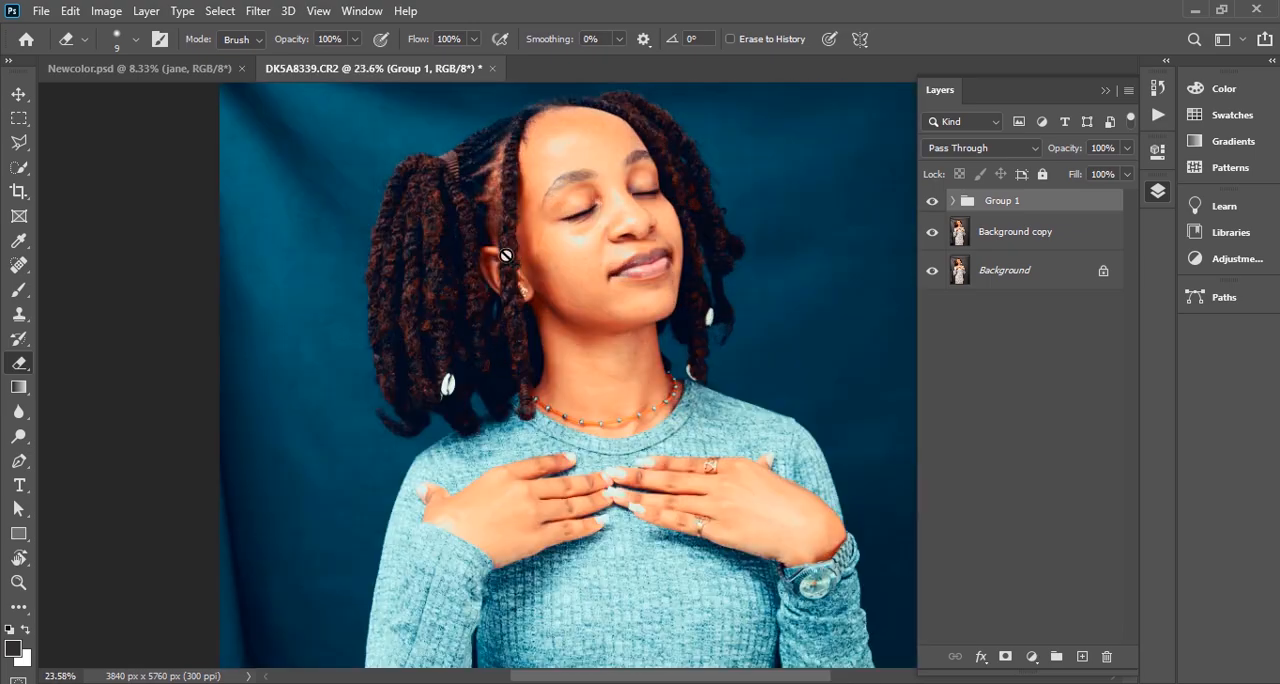
{"action": "scroll", "coordinate": [760, 219], "scroll_direction": "down", "scroll_amount": 3}
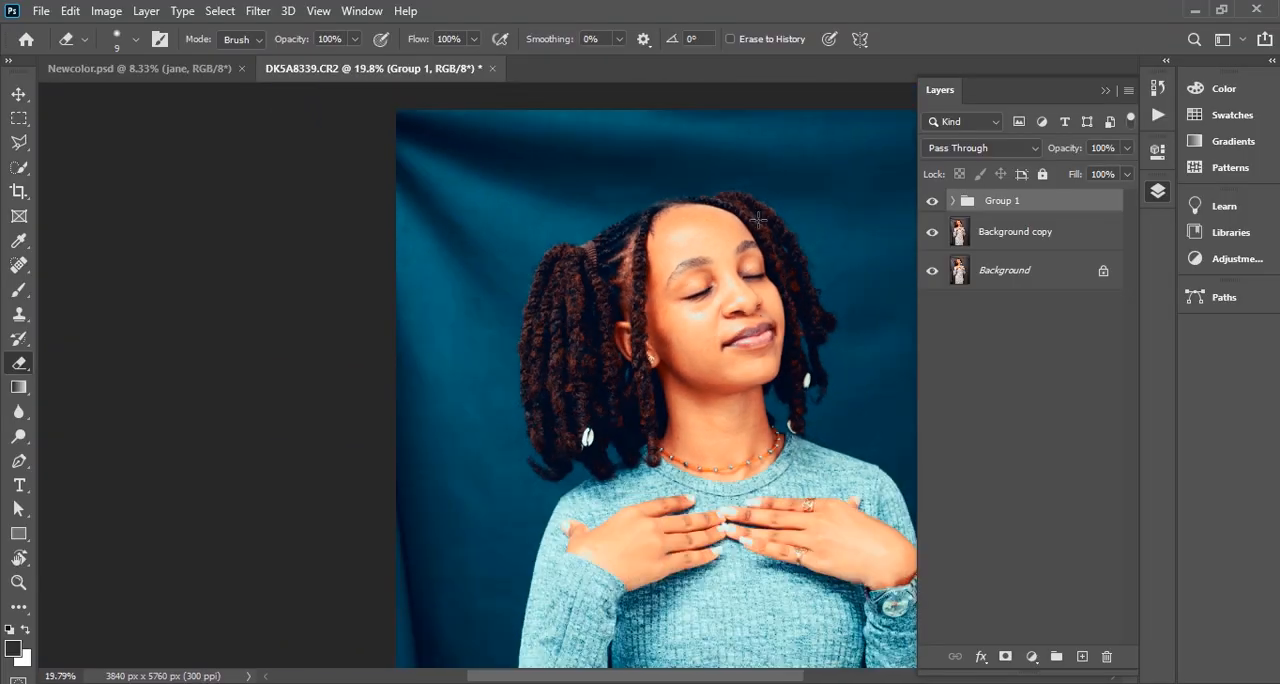
{"action": "scroll", "coordinate": [757, 220], "scroll_direction": "down", "scroll_amount": 1}
{"action": "scroll", "coordinate": [751, 208], "scroll_direction": "down", "scroll_amount": 3}
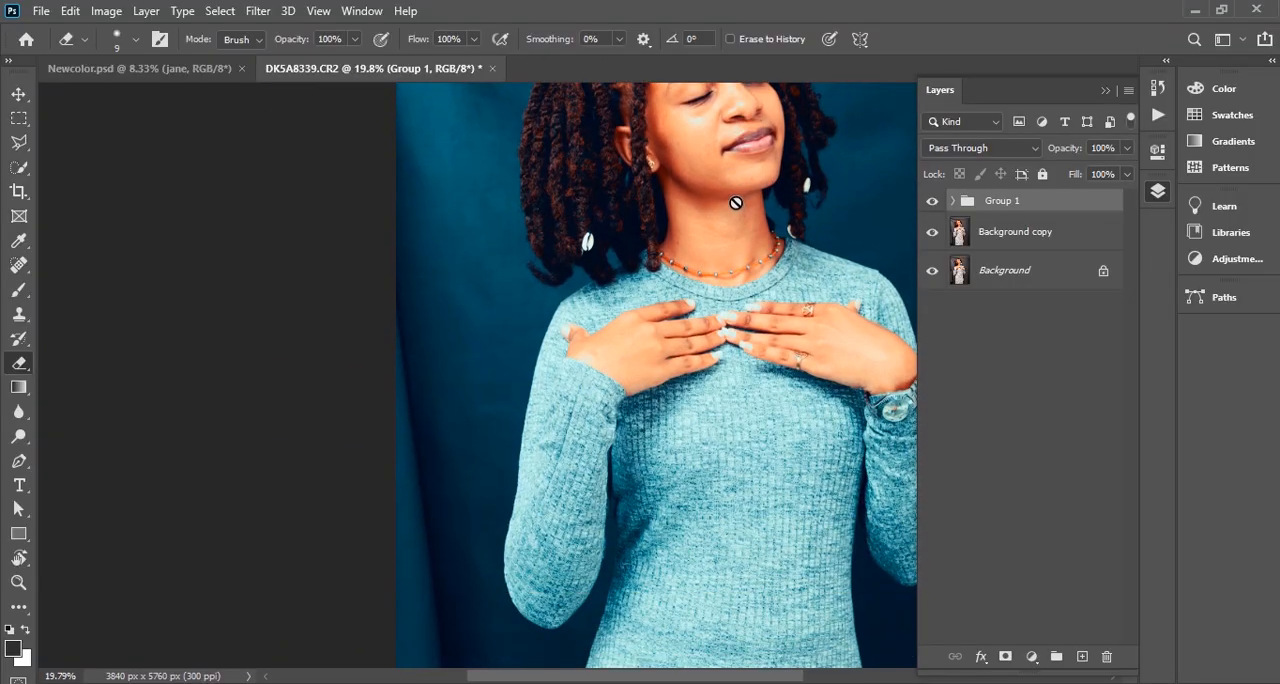
{"action": "scroll", "coordinate": [737, 206], "scroll_direction": "up", "scroll_amount": 3}
{"action": "scroll", "coordinate": [699, 196], "scroll_direction": "down", "scroll_amount": 2}
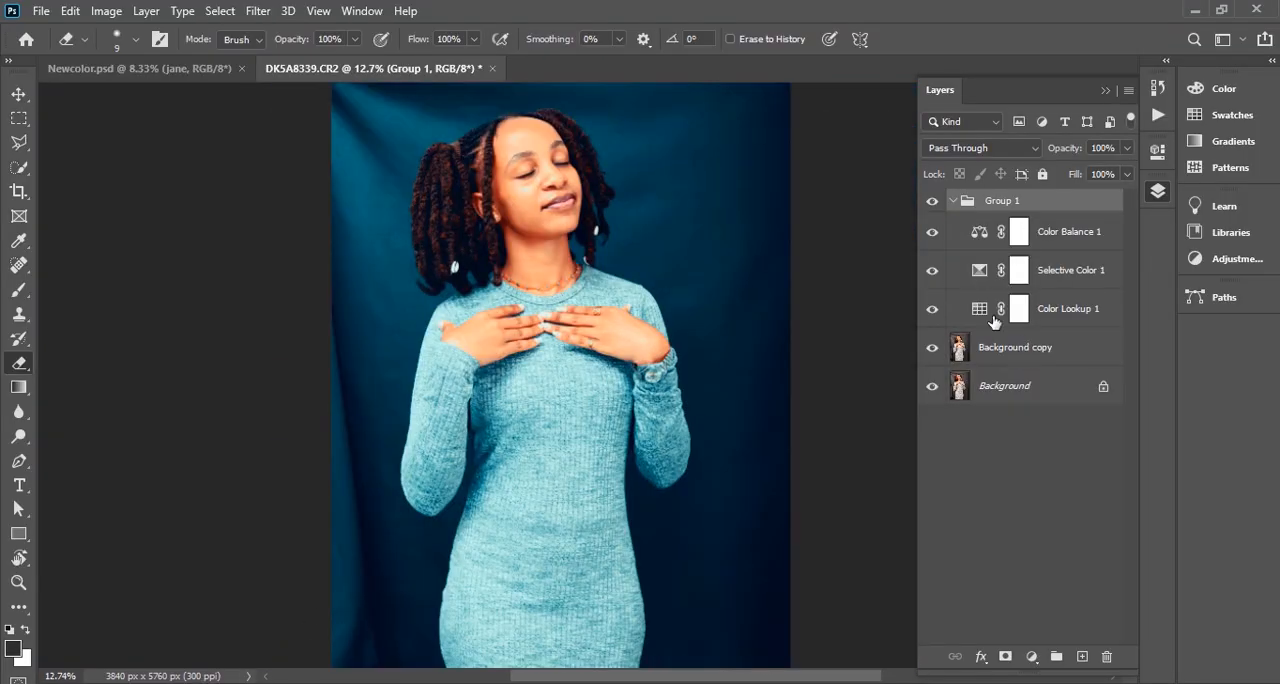
Apply Shadows/Highlights to the Background copy layer with the Shadows Amount at 24% and Tone at 46%
{"action": "left_click", "coordinate": [1005, 347]}
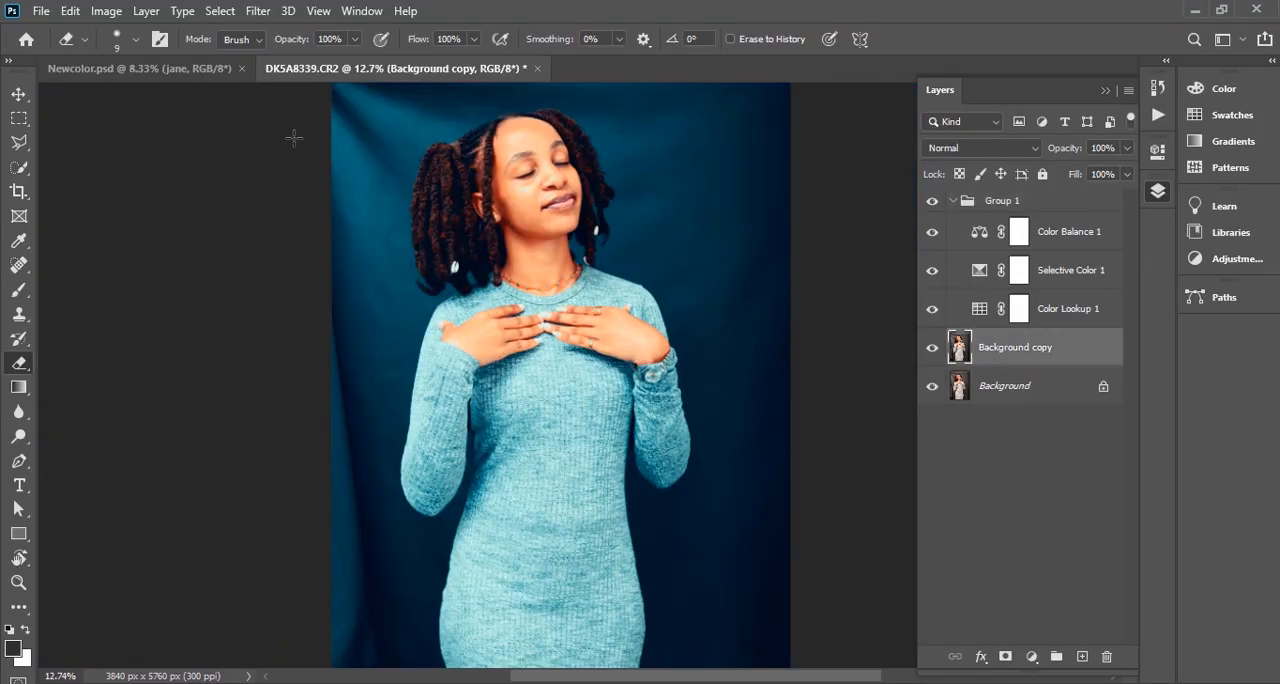
{"action": "left_click", "coordinate": [106, 11]}
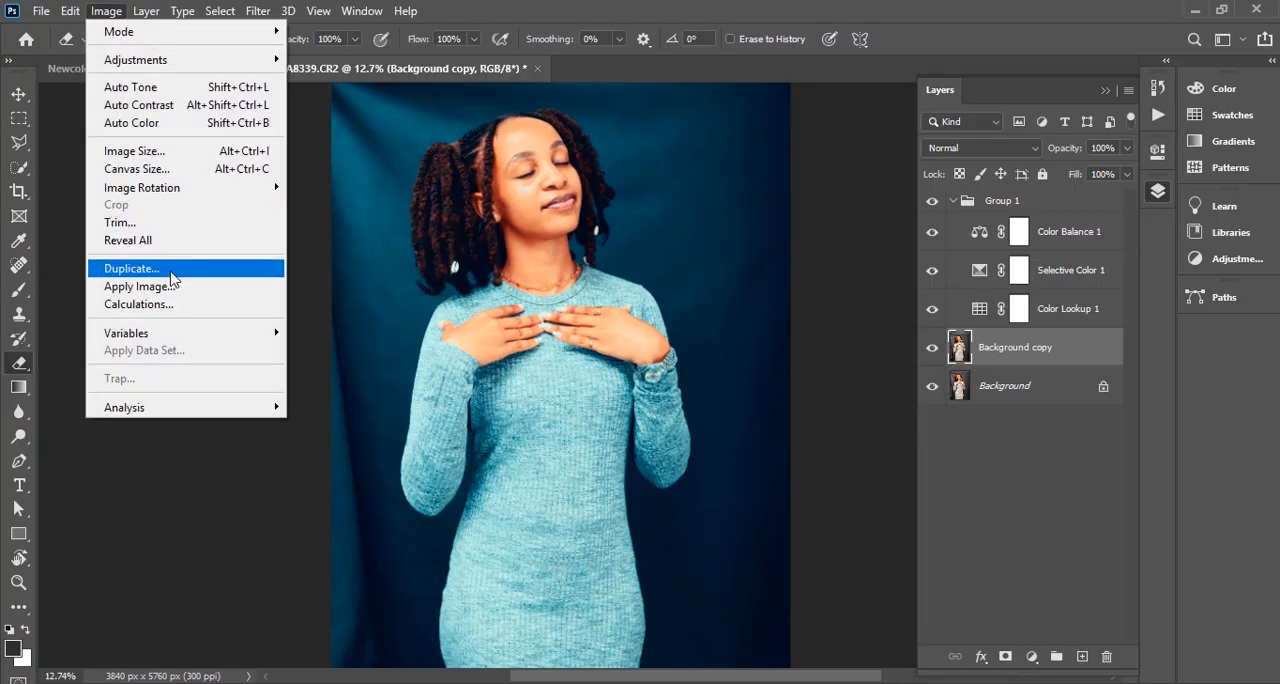
{"action": "mouse_move", "coordinate": [226, 63]}
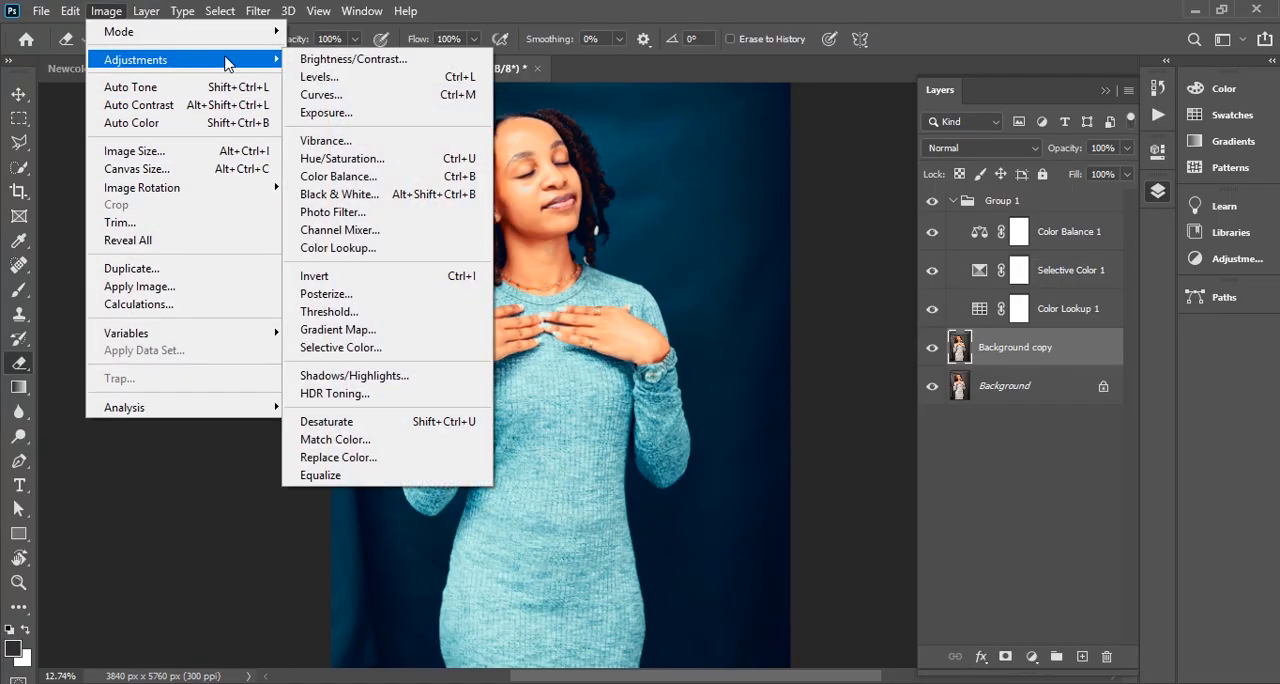
{"action": "left_click", "coordinate": [430, 376]}
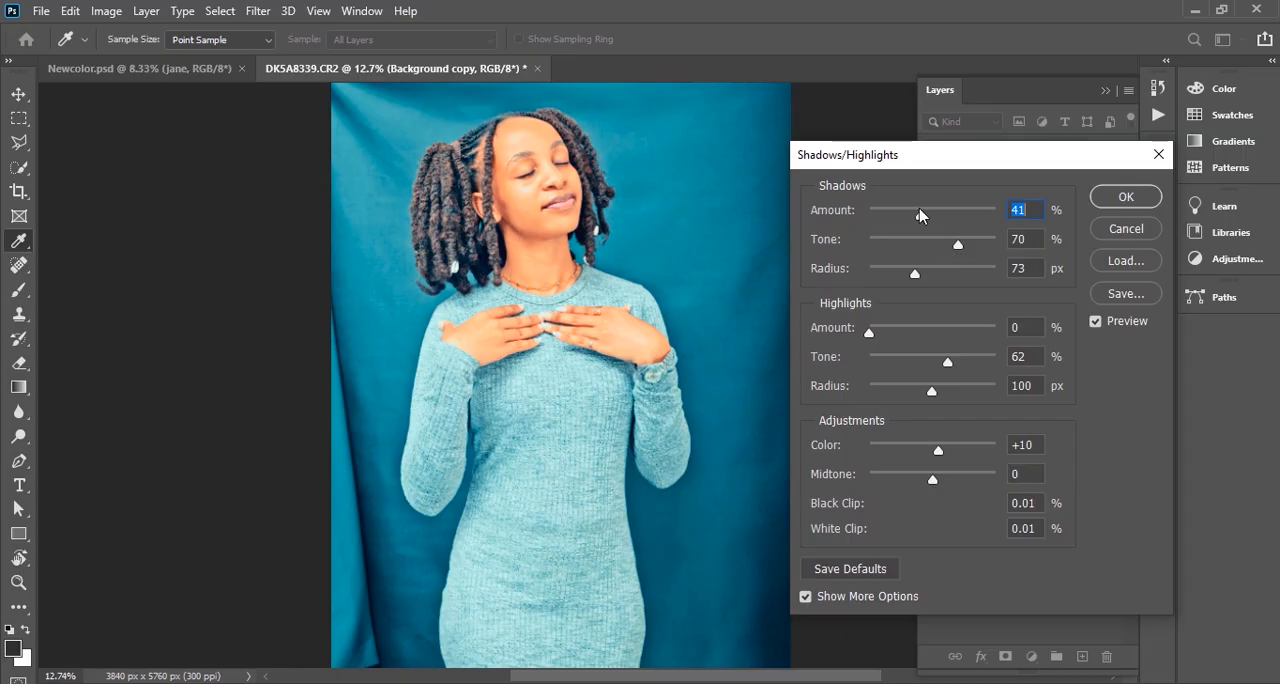
{"action": "left_click_drag", "start_coordinate": [918, 214], "coordinate": [940, 249]}
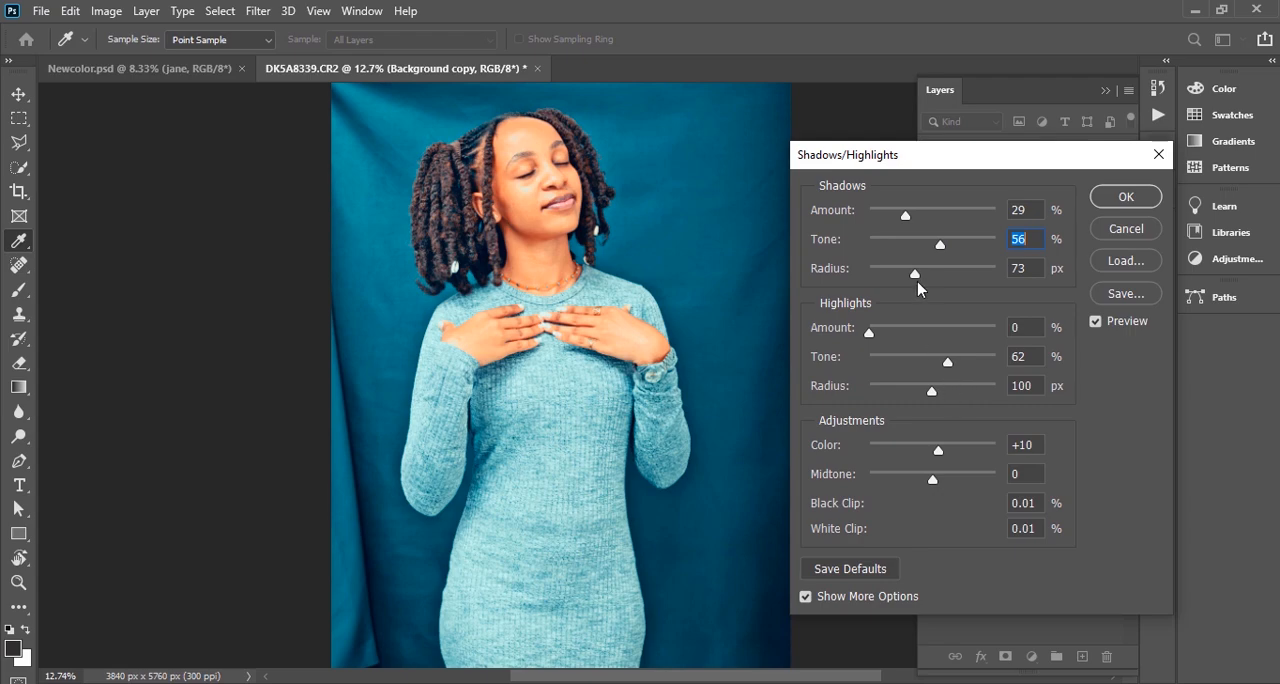
{"action": "left_click_drag", "start_coordinate": [941, 251], "coordinate": [898, 213]}
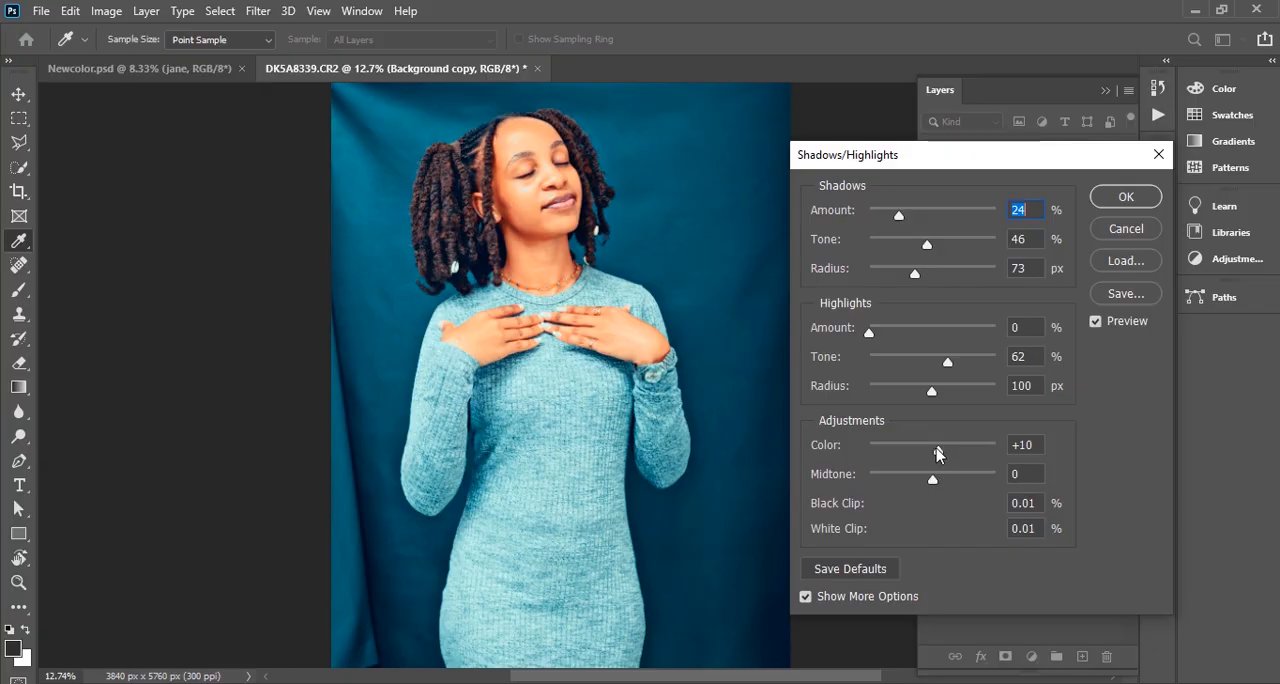
{"action": "left_click_drag", "start_coordinate": [935, 447], "coordinate": [935, 447]}
{"action": "left_click", "coordinate": [1121, 199]}
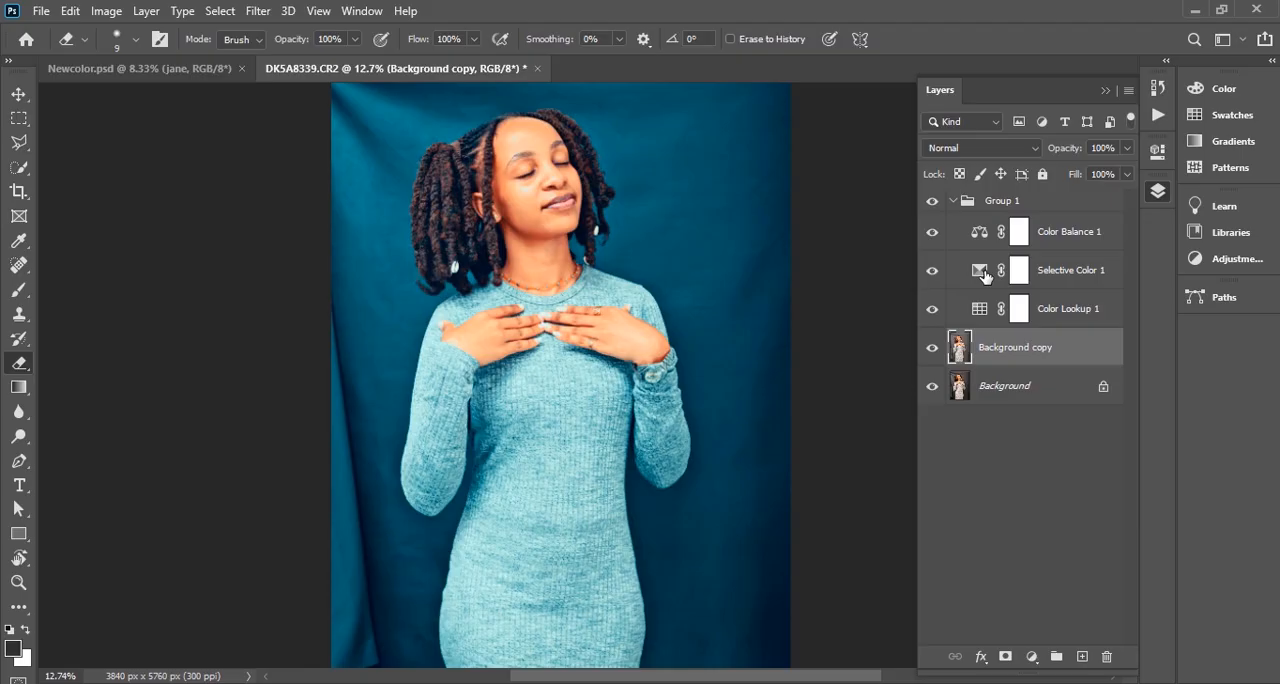
Slightly increase the Black amount of the Neutrals in the Selective Color 1 adjustment
{"action": "double_click", "coordinate": [981, 271]}
{"action": "left_click", "coordinate": [961, 230]}
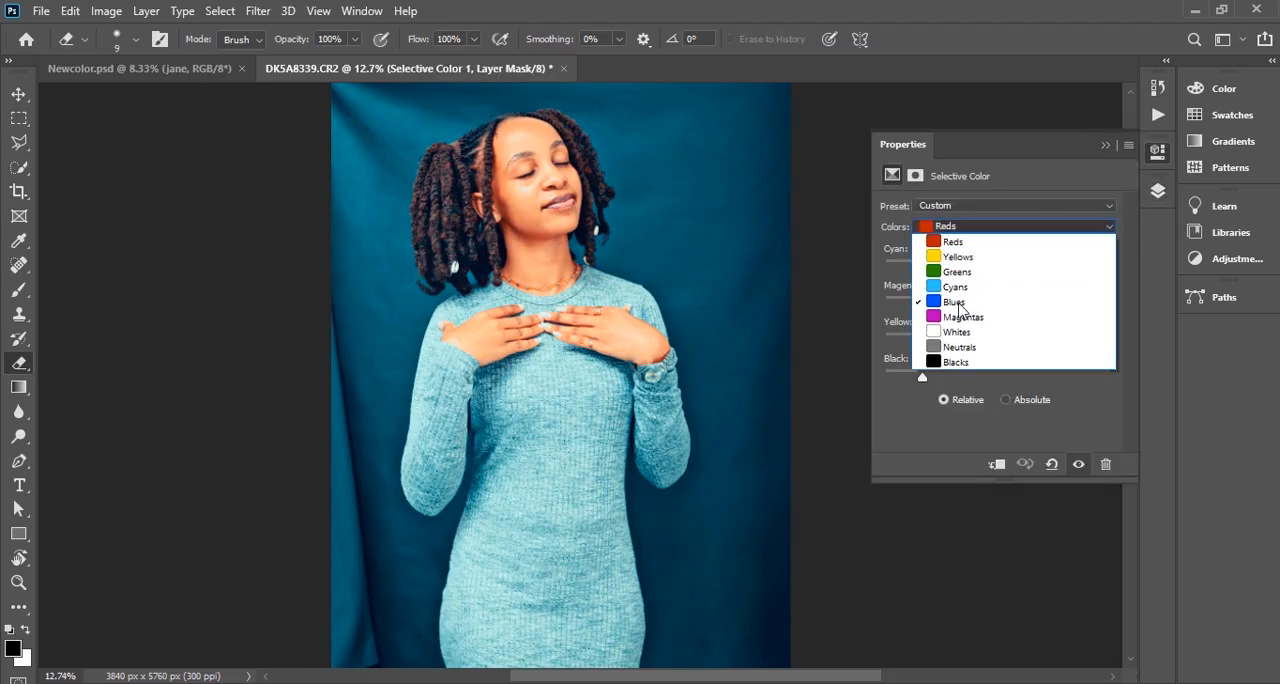
{"action": "left_click", "coordinate": [958, 352]}
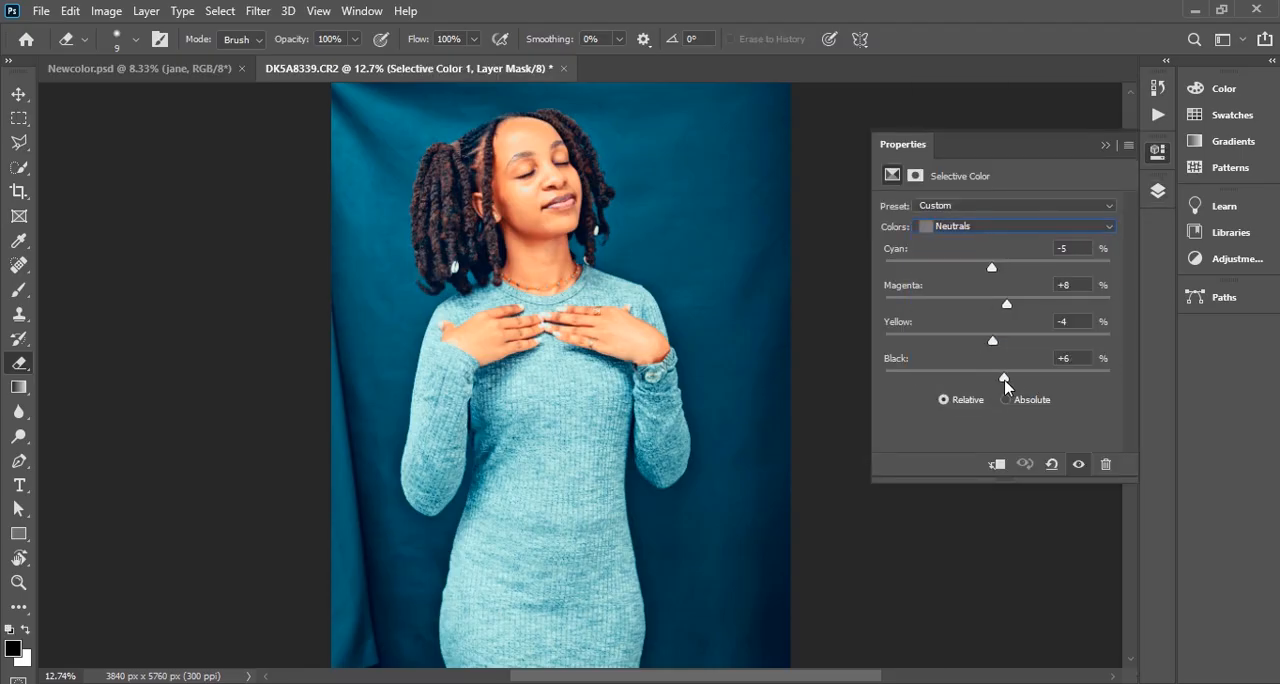
{"action": "left_click_drag", "start_coordinate": [1006, 386], "coordinate": [1016, 386]}
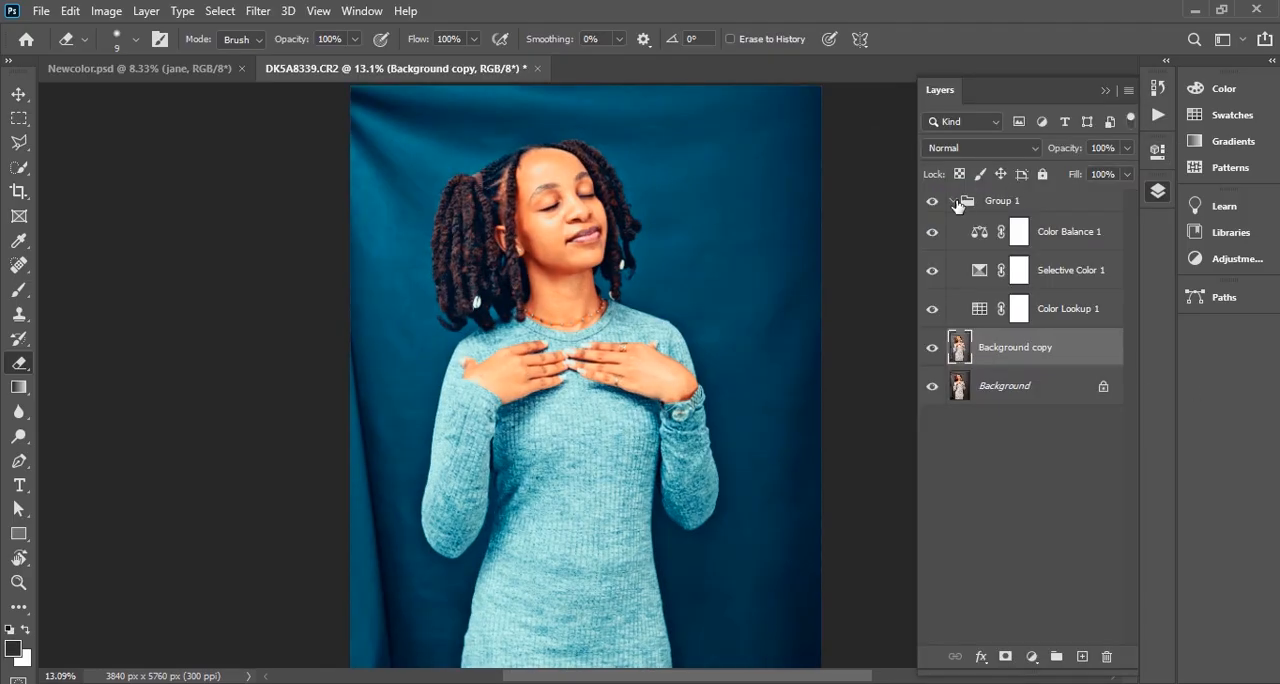
Collapse Group 1 and duplicate the Background copy layer twice beneath it
{"action": "left_click", "coordinate": [953, 201]}
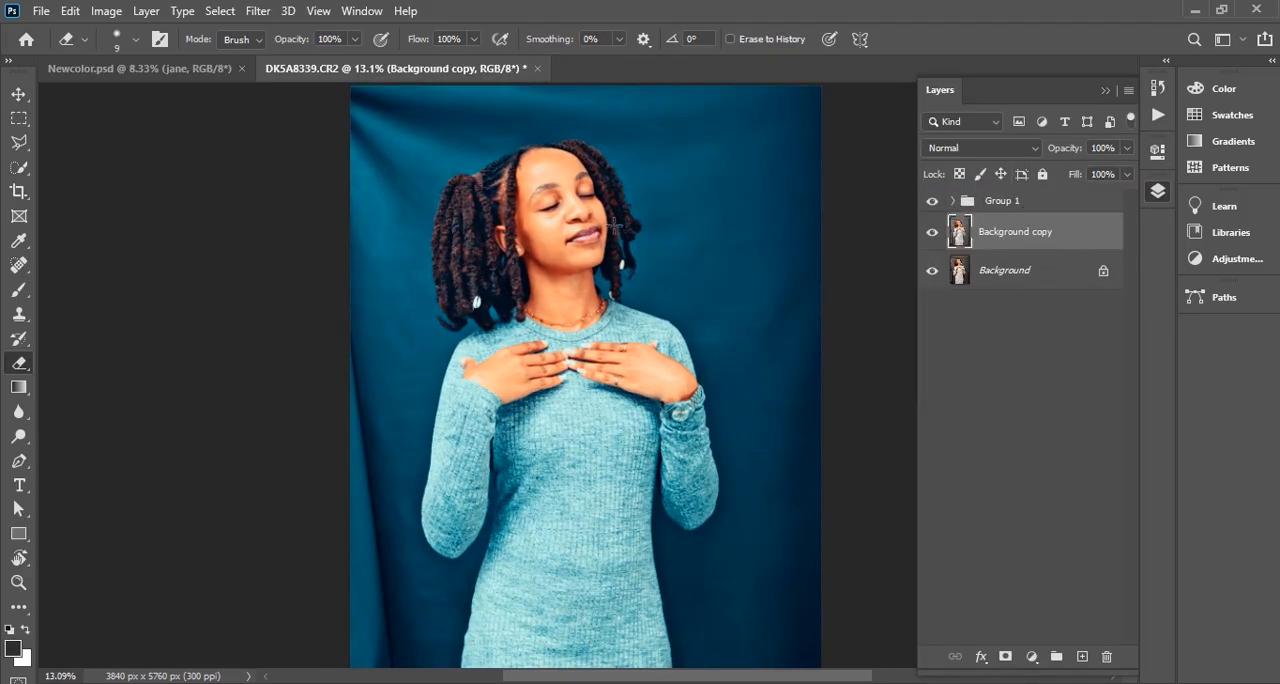
{"action": "scroll", "coordinate": [551, 374], "scroll_direction": "down", "scroll_amount": 4}
{"action": "key", "text": "ctrl+0"}
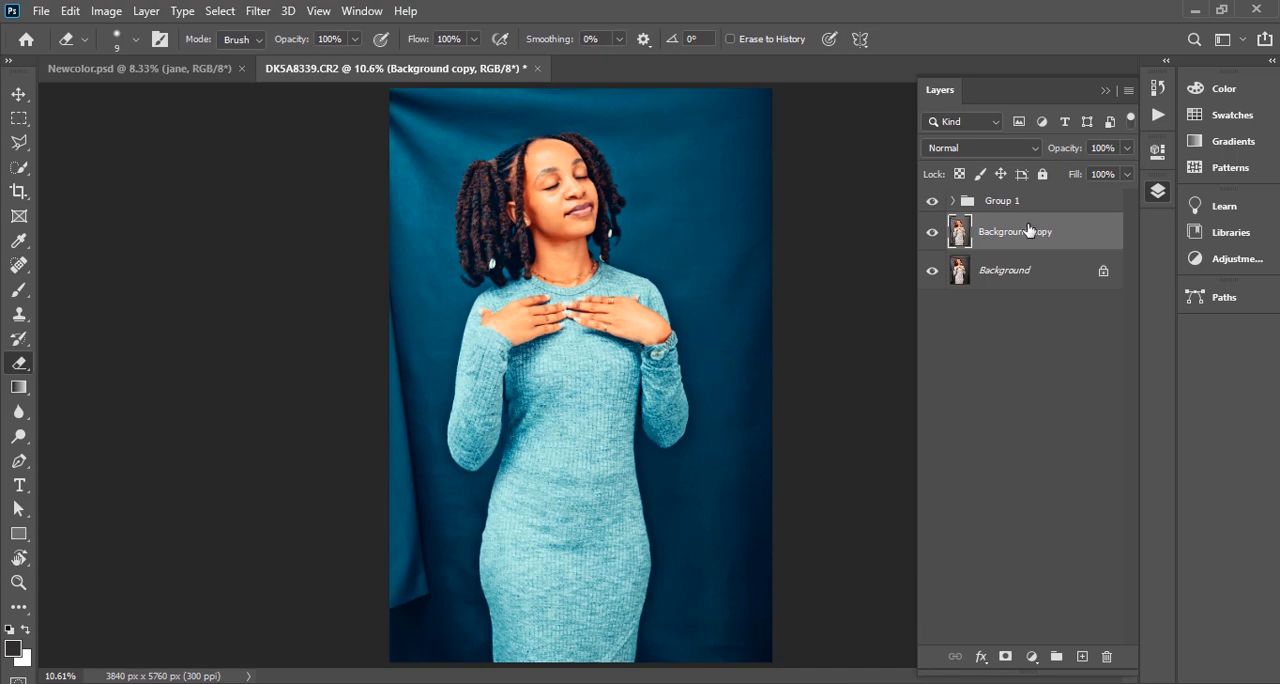
{"action": "left_click_drag", "start_coordinate": [1073, 237], "coordinate": [1082, 654]}
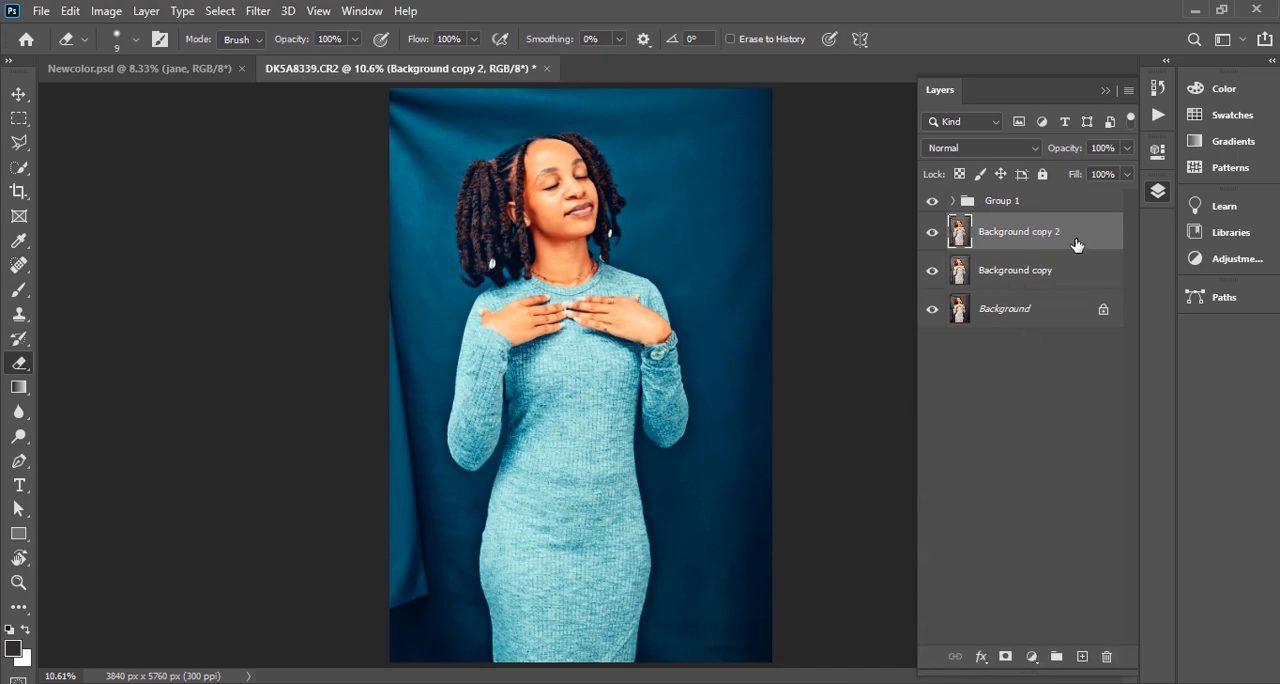
{"action": "left_click_drag", "start_coordinate": [1075, 243], "coordinate": [1082, 656]}
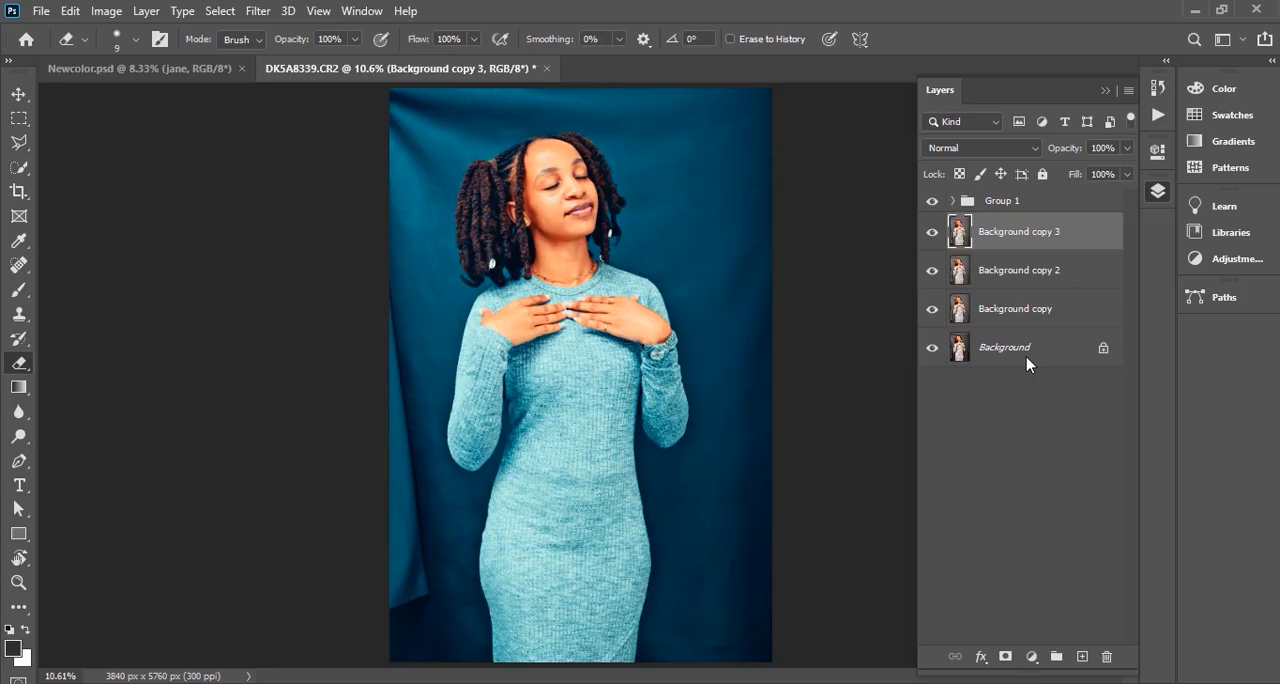
Rename the Background copy 2 layer as BG
{"action": "double_click", "coordinate": [1020, 272]}
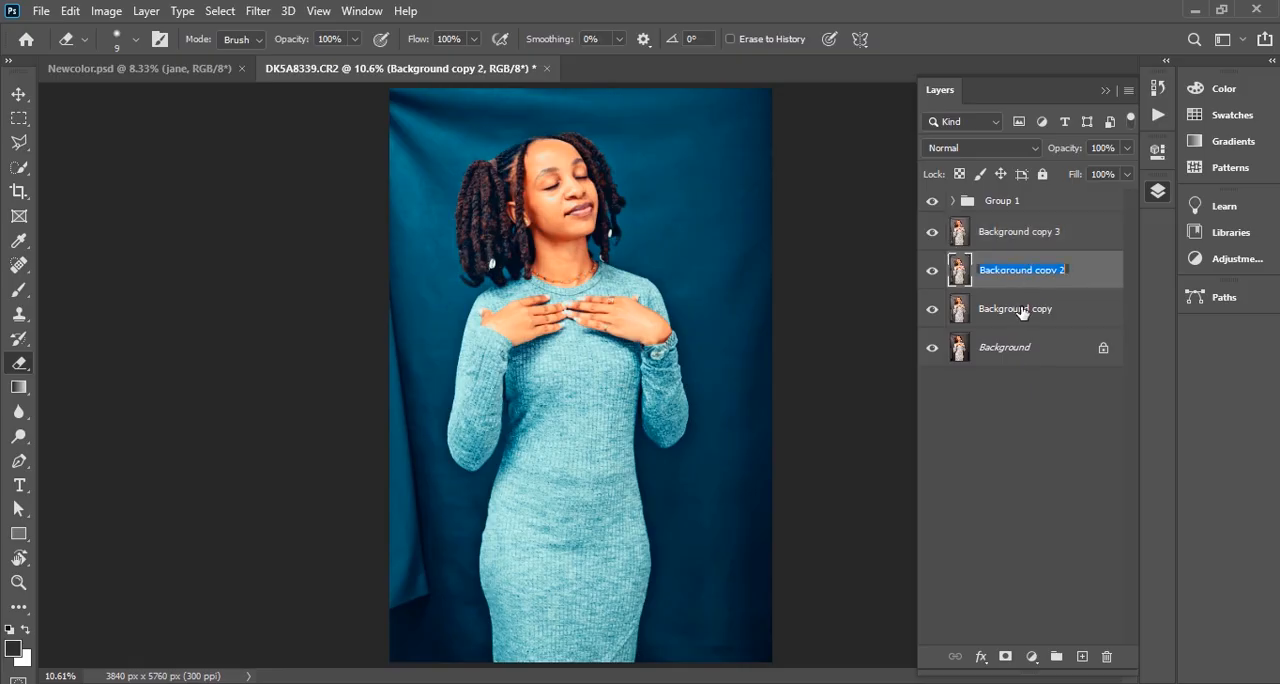
{"action": "type", "text": "BG"}
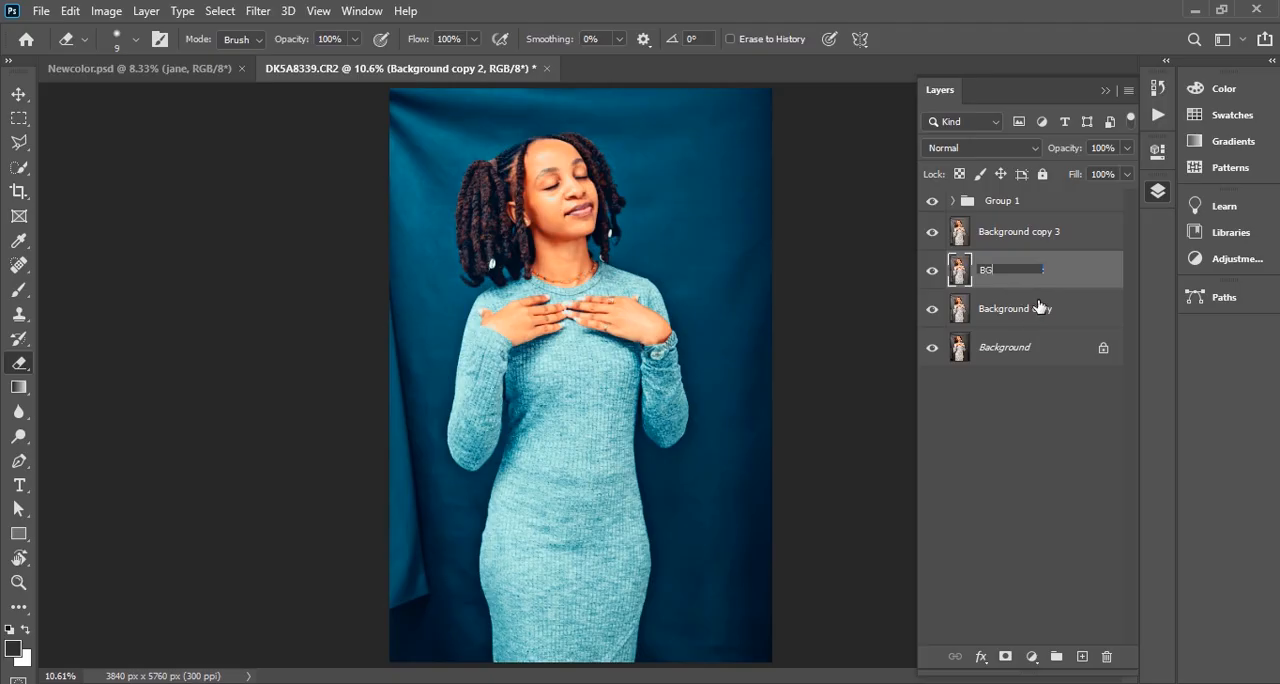
{"action": "key", "text": "Return"}
Select the woman on the Background copy 3 layer with Select Subject and turn the selection into a layer mask
{"action": "left_click", "coordinate": [1035, 236]}
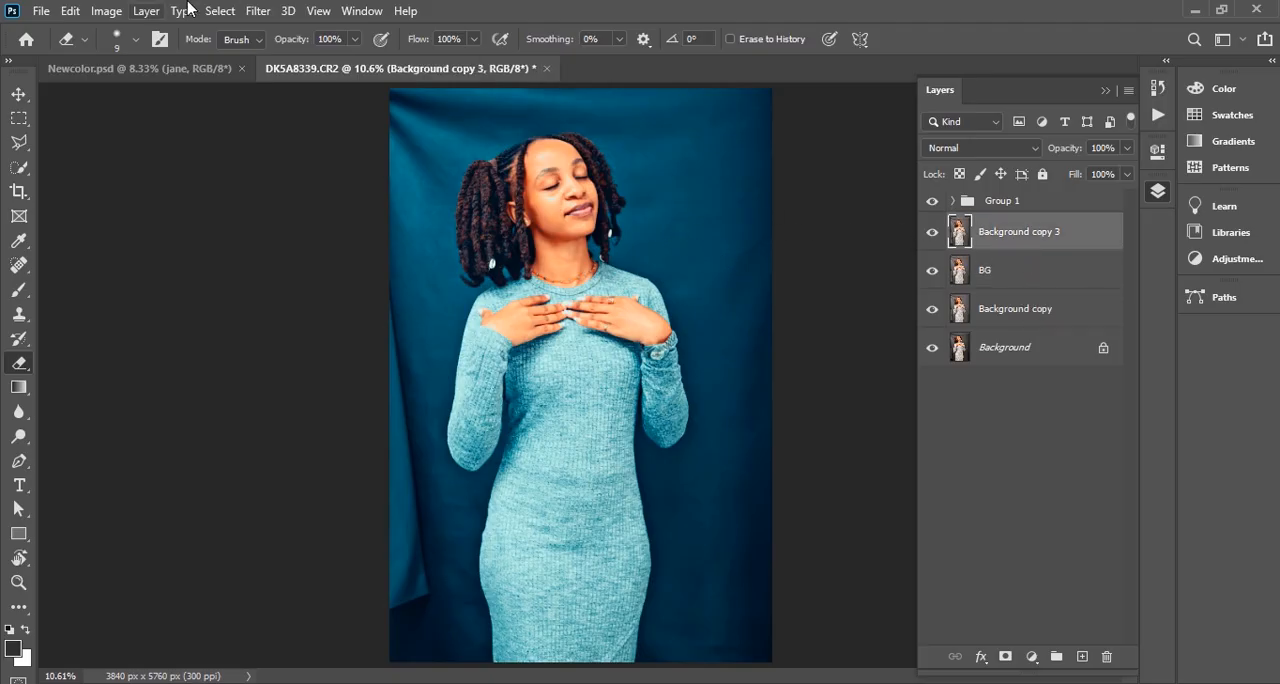
{"action": "left_click", "coordinate": [221, 11]}
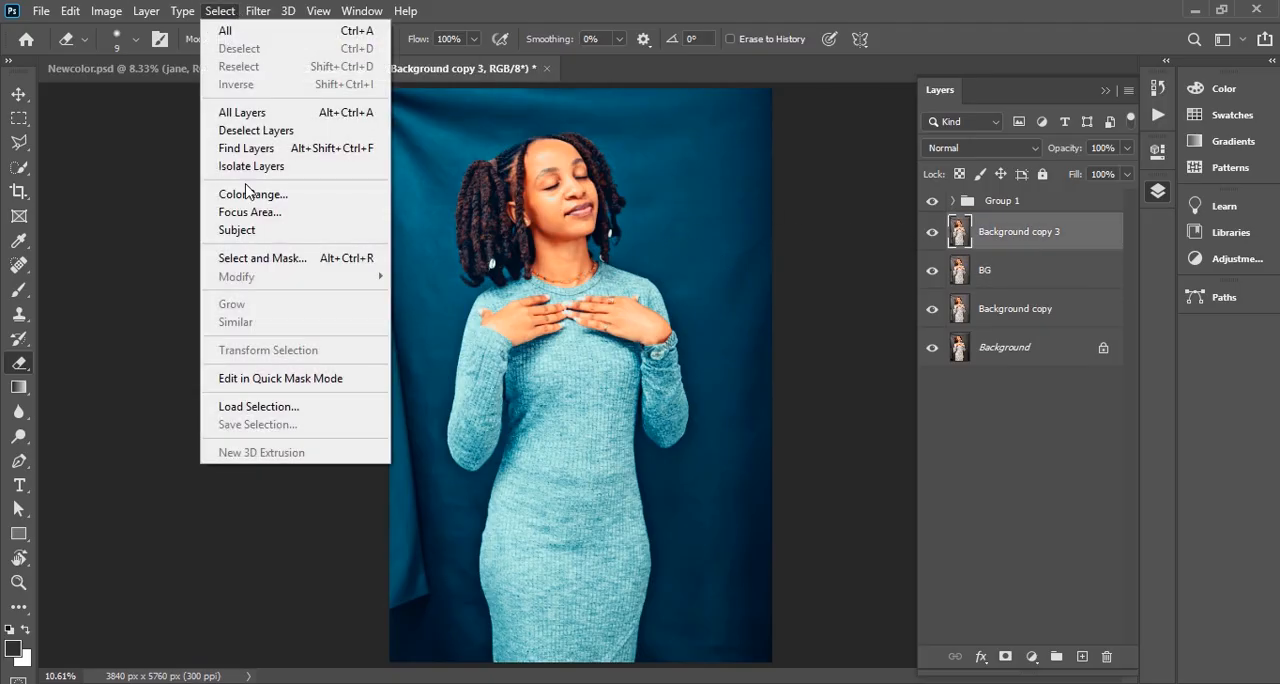
{"action": "left_click", "coordinate": [276, 234]}
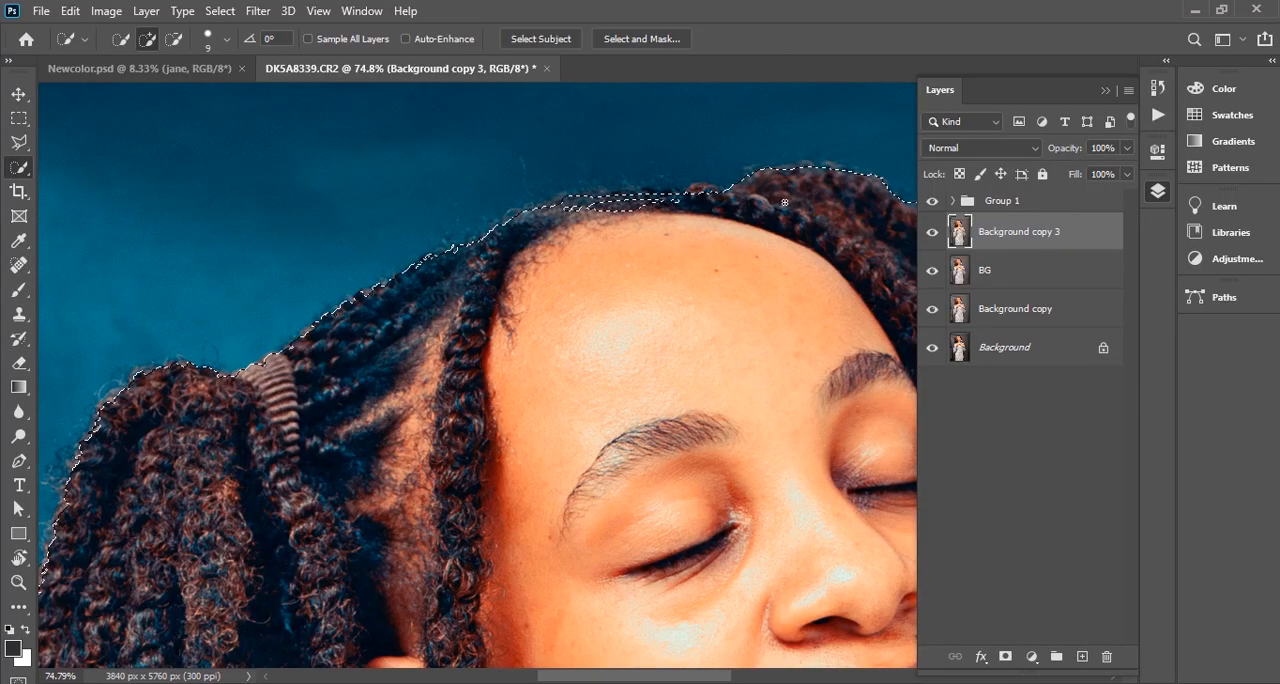
{"action": "mouse_move", "coordinate": [590, 204]}
{"action": "left_mouse_down"}
{"action": "mouse_move", "coordinate": [746, 214]}
{"action": "mouse_move", "coordinate": [756, 199]}
{"action": "mouse_move", "coordinate": [717, 195]}
{"action": "left_mouse_up"}
{"action": "left_click_drag", "start_coordinate": [482, 246], "coordinate": [300, 349]}
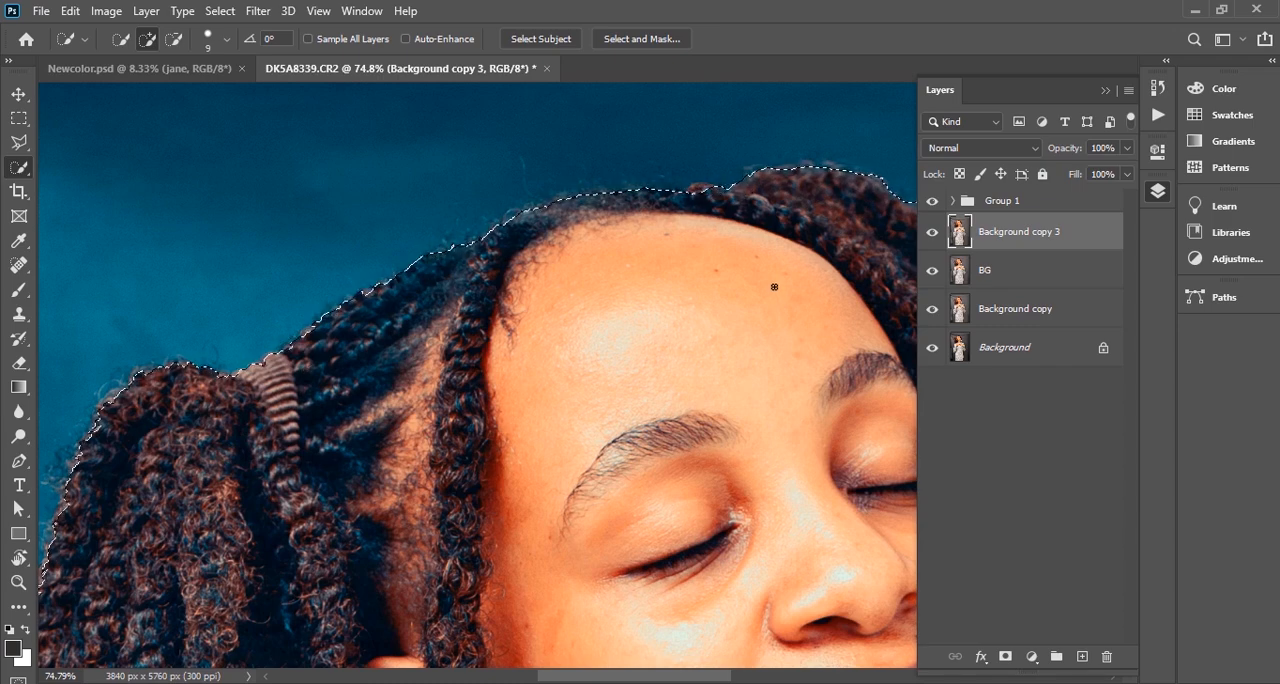
{"action": "scroll", "coordinate": [616, 208], "scroll_direction": "down", "scroll_amount": 5}
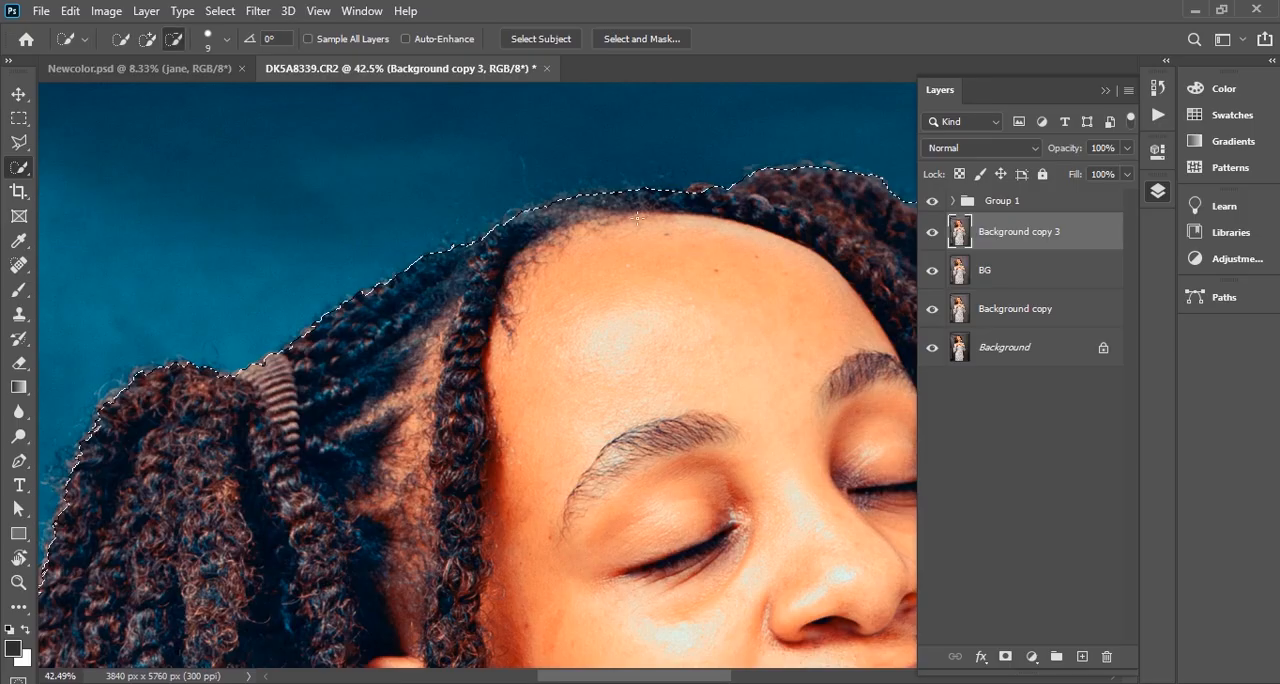
{"action": "scroll", "coordinate": [760, 240], "scroll_direction": "down", "scroll_amount": 3}
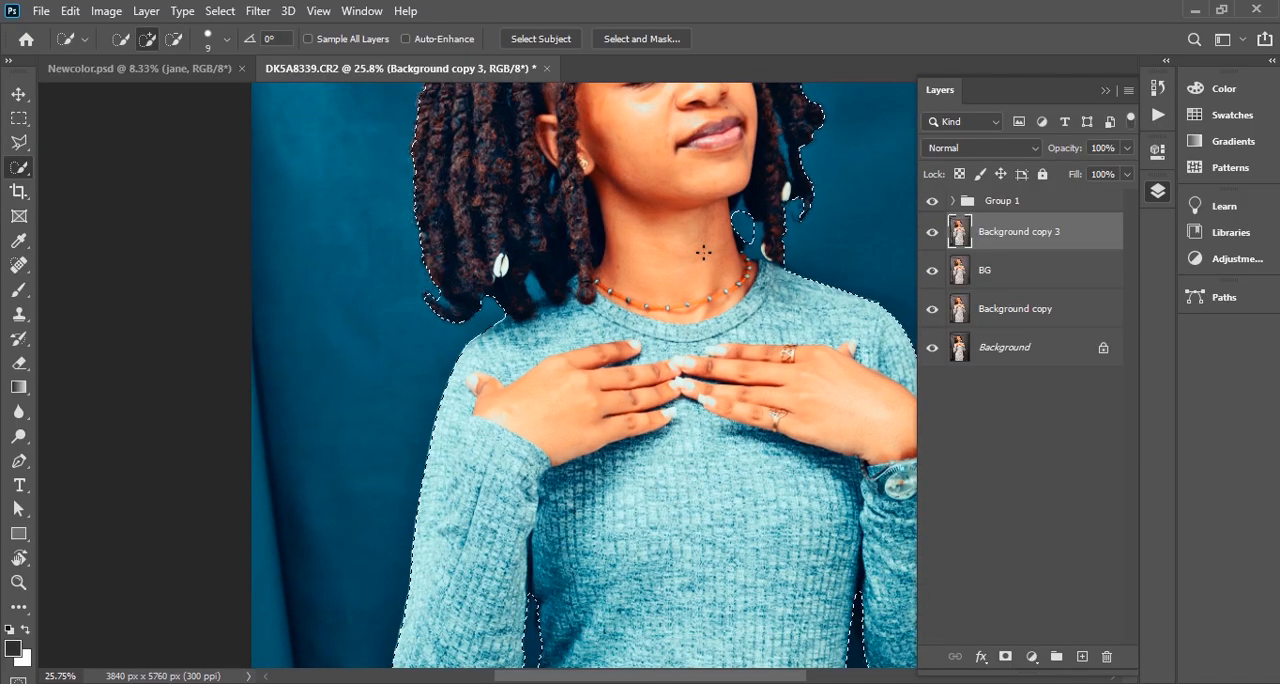
{"action": "scroll", "coordinate": [700, 246], "scroll_direction": "down", "scroll_amount": 5}
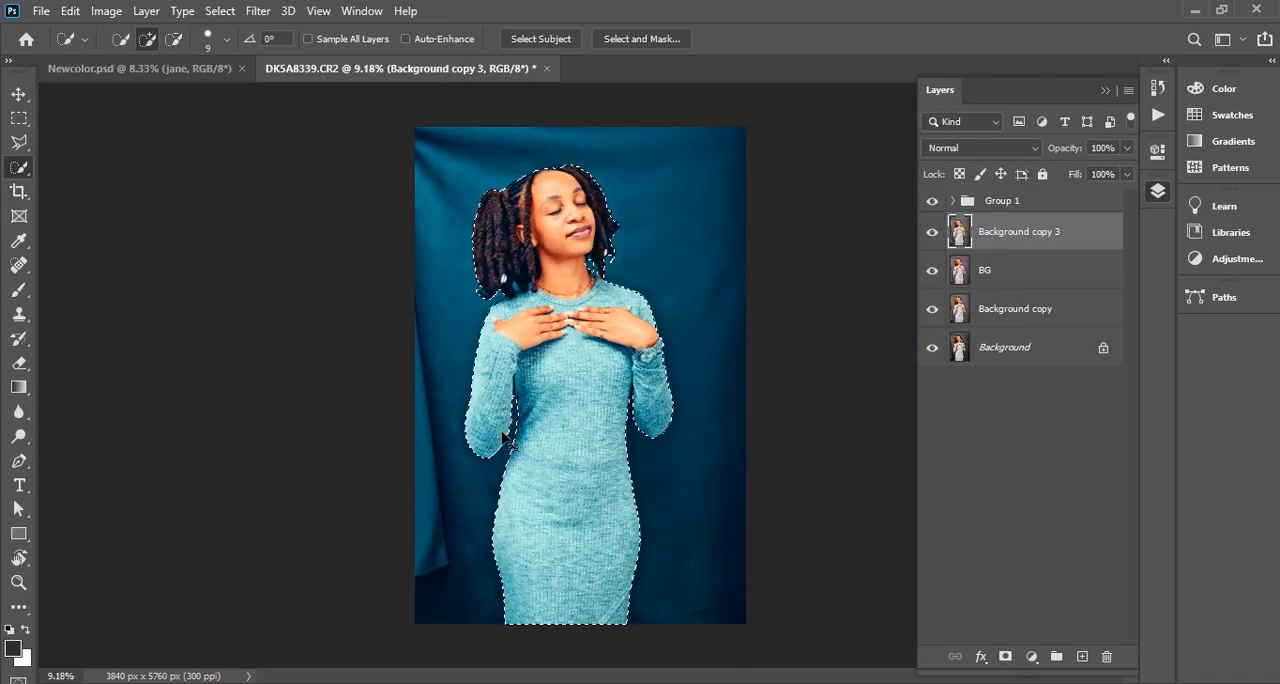
{"action": "left_click", "coordinate": [1006, 657]}
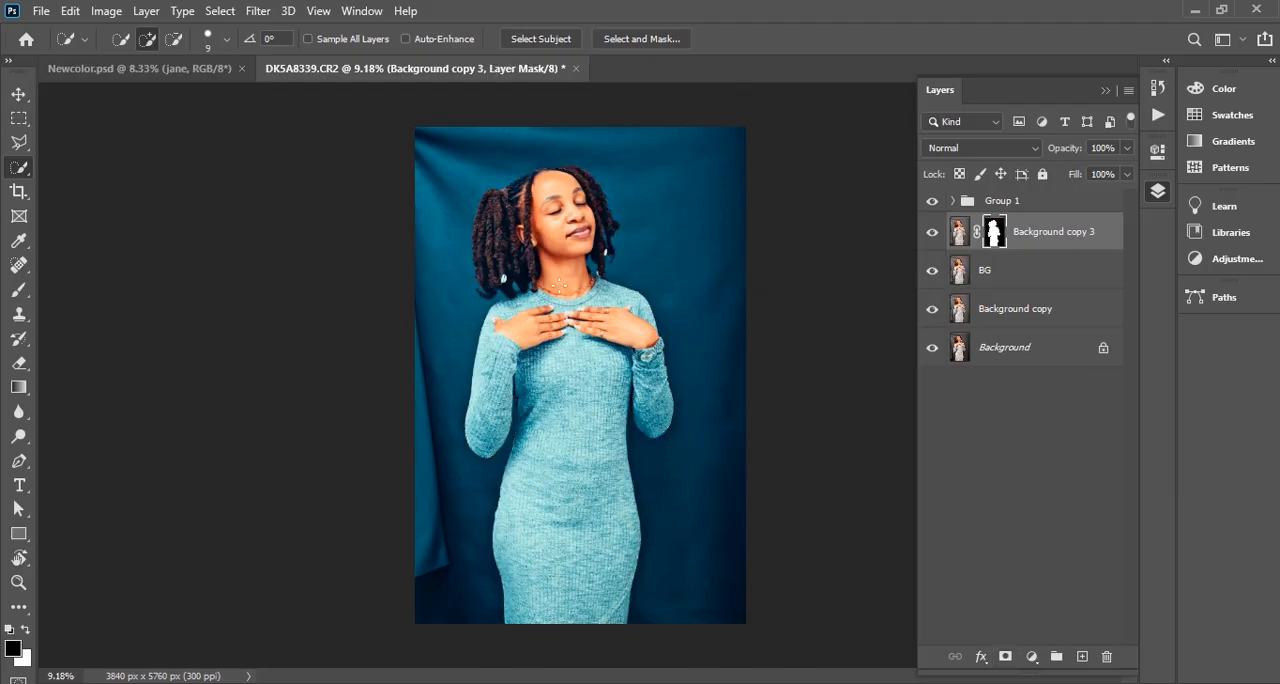
With the BG layer active, load the Background copy 3 mask as a selection and expand it by 20 pixels
{"action": "left_click", "coordinate": [1021, 280]}
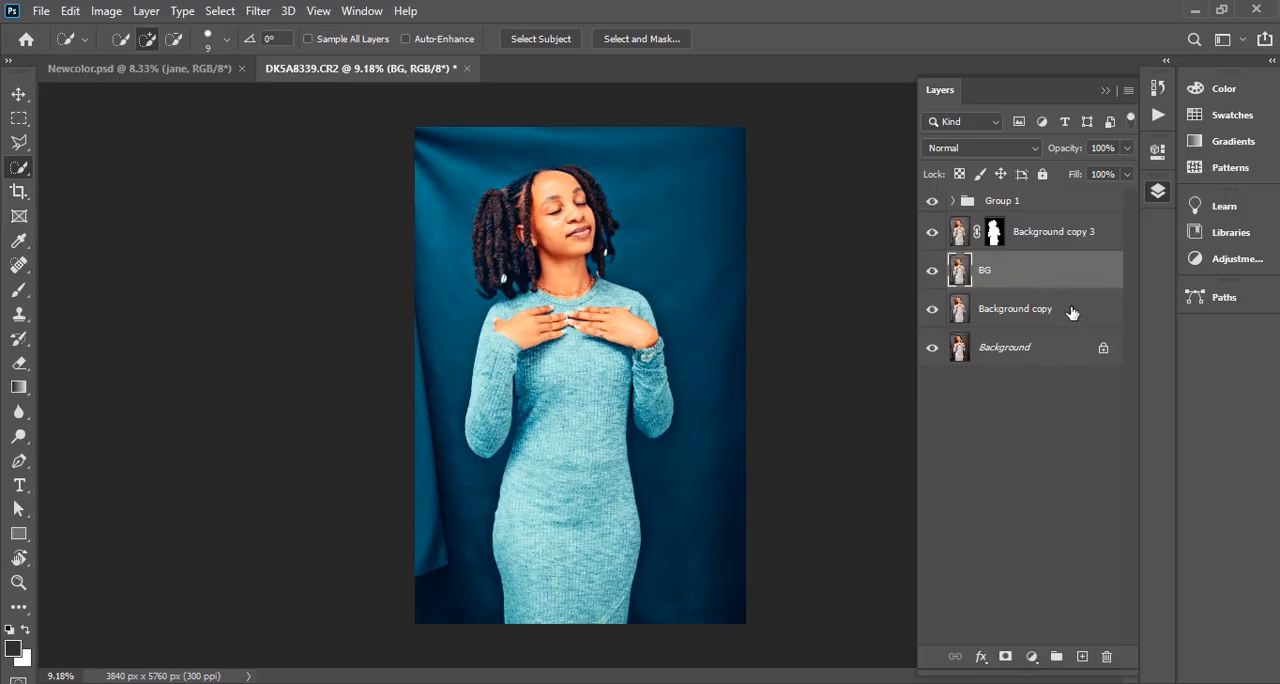
{"action": "left_click", "coordinate": [994, 233], "text": "ctrl"}
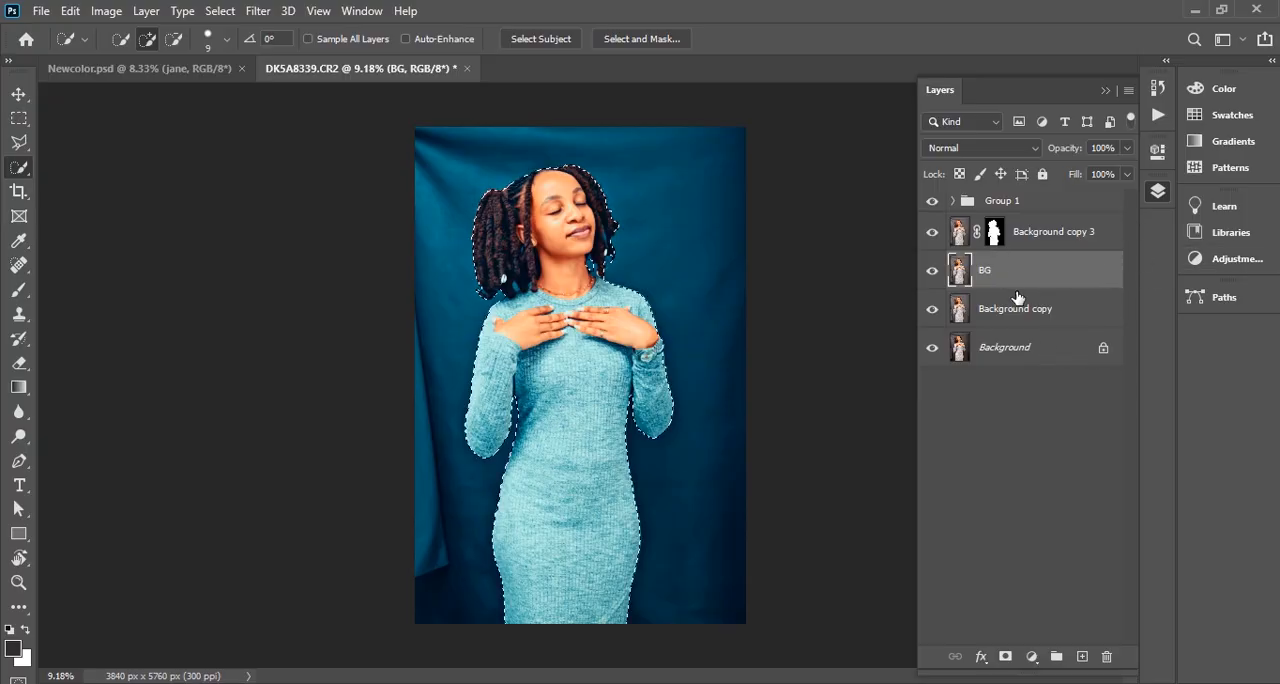
{"action": "left_click", "coordinate": [219, 11]}
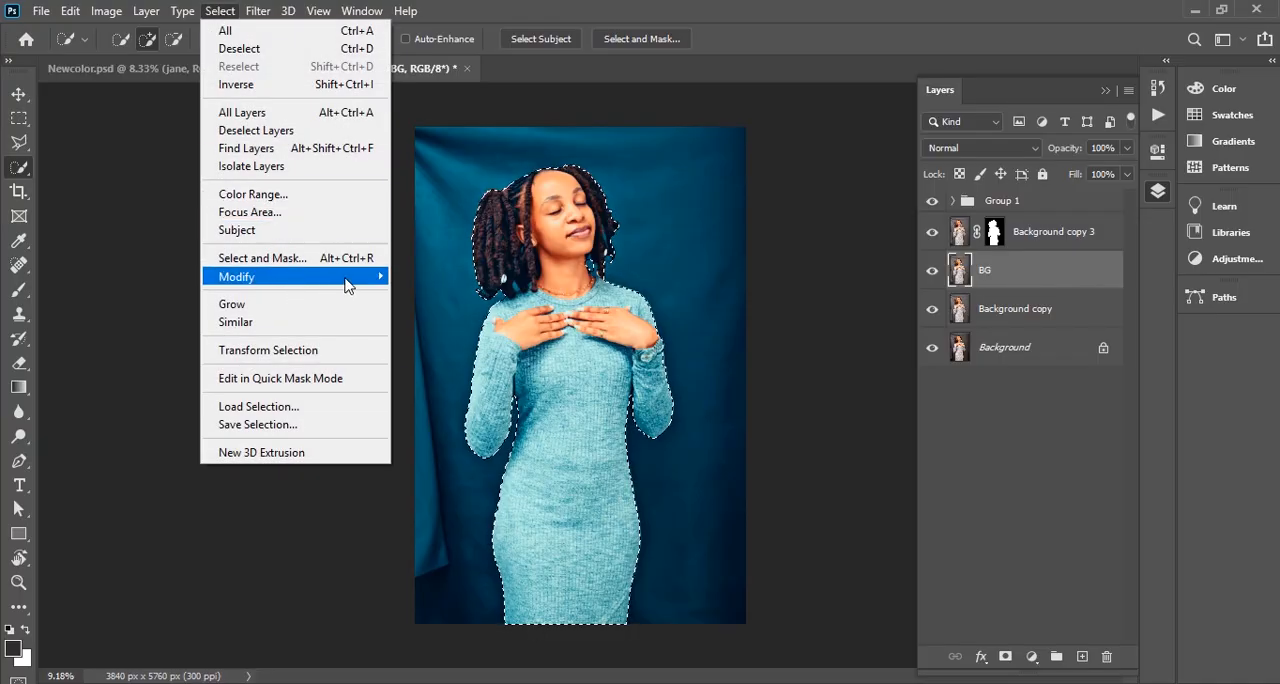
{"action": "mouse_move", "coordinate": [349, 277]}
{"action": "left_click", "coordinate": [428, 311]}
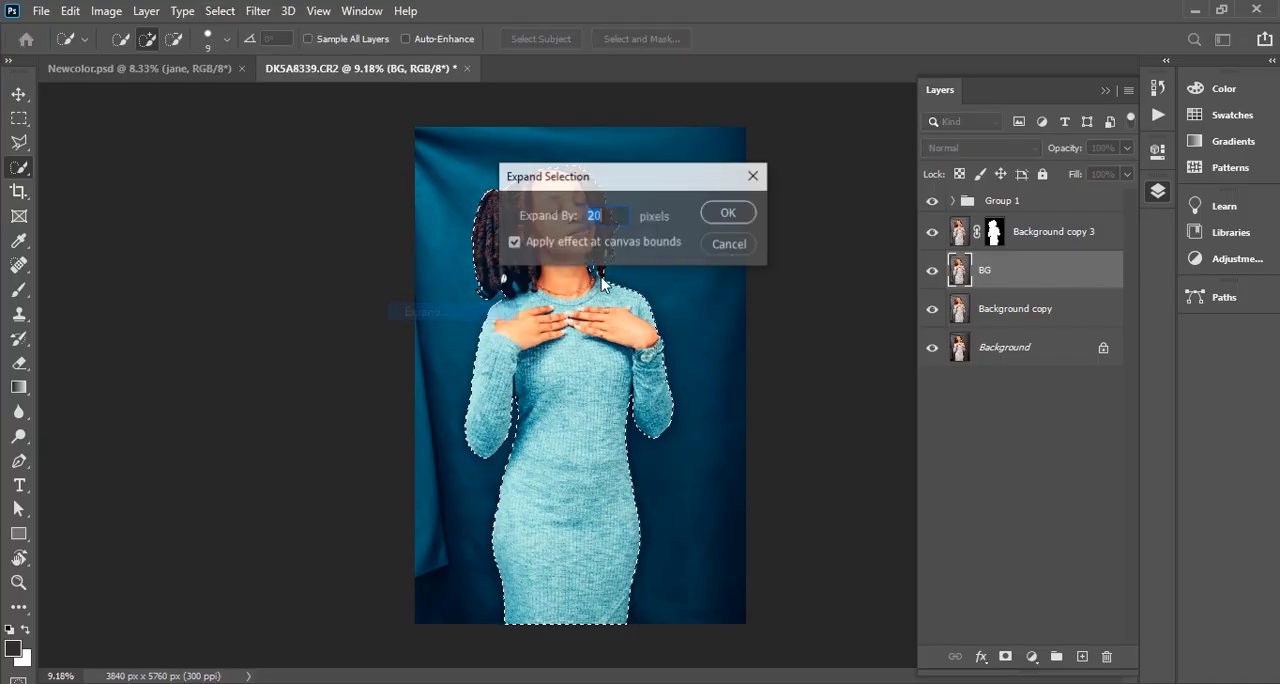
{"action": "left_click", "coordinate": [729, 214]}
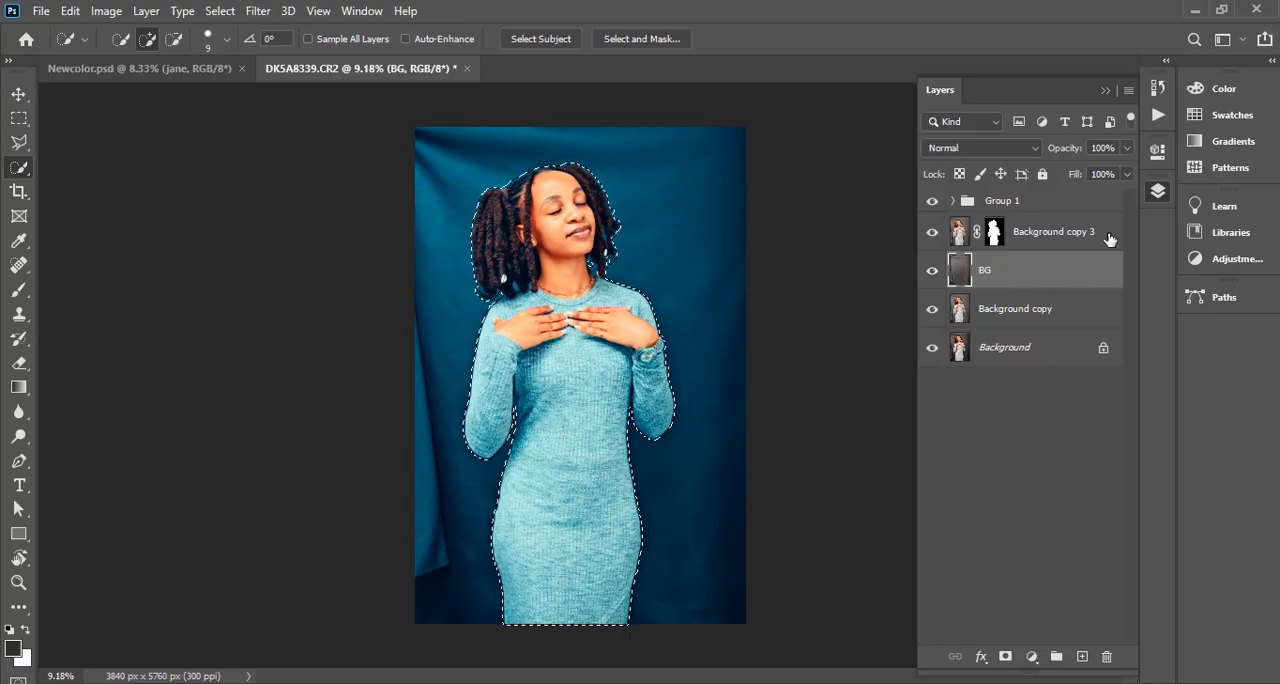
Hide the masked Background copy 3 layer briefly to check the backdrop on the BG layer, and show it again
{"action": "left_click", "coordinate": [932, 234]}
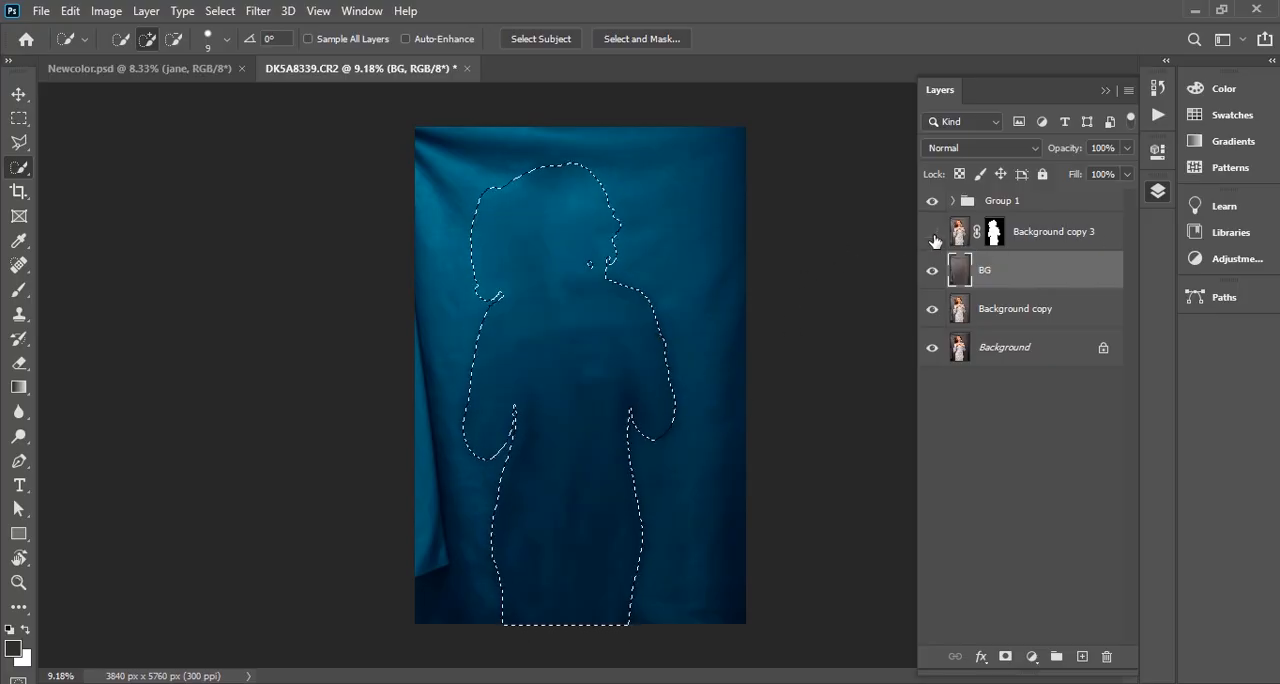
{"action": "left_click", "coordinate": [932, 234]}
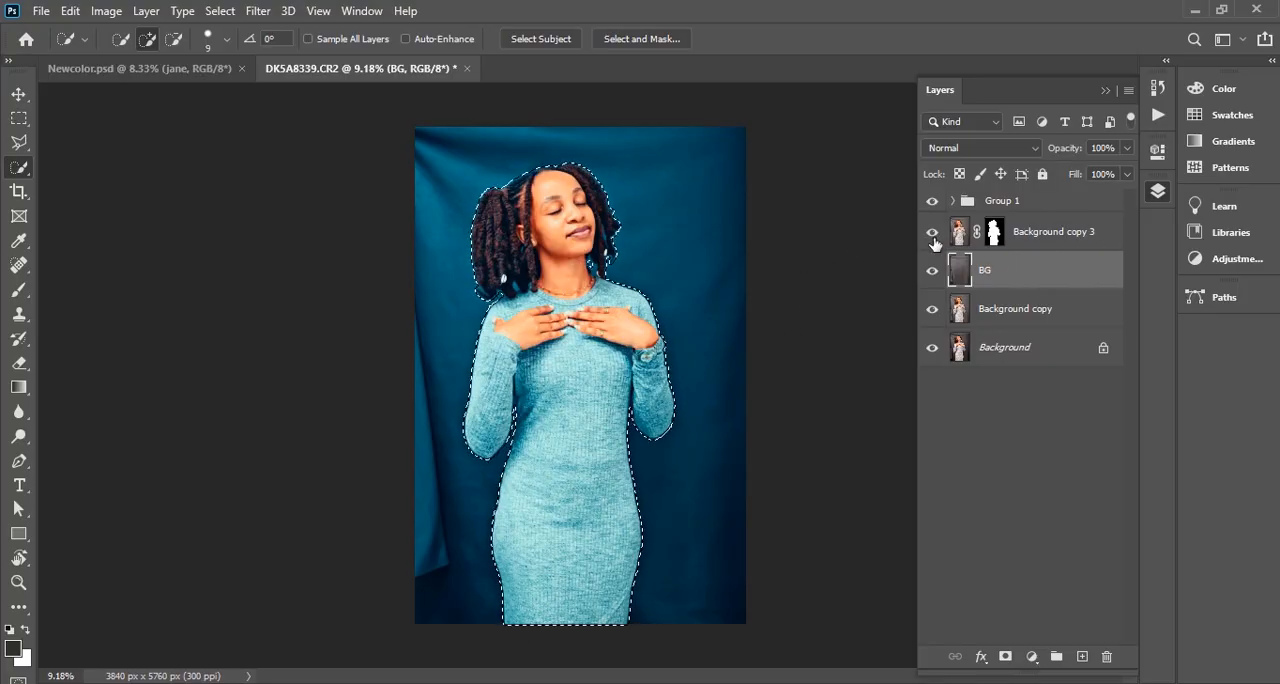
Remove the backdrop folds along the photo's left and top edges on the BG layer with a polygonal lasso selection and Content-Aware fill
{"action": "key", "text": "ctrl+d"}
{"action": "left_click", "coordinate": [17, 145]}
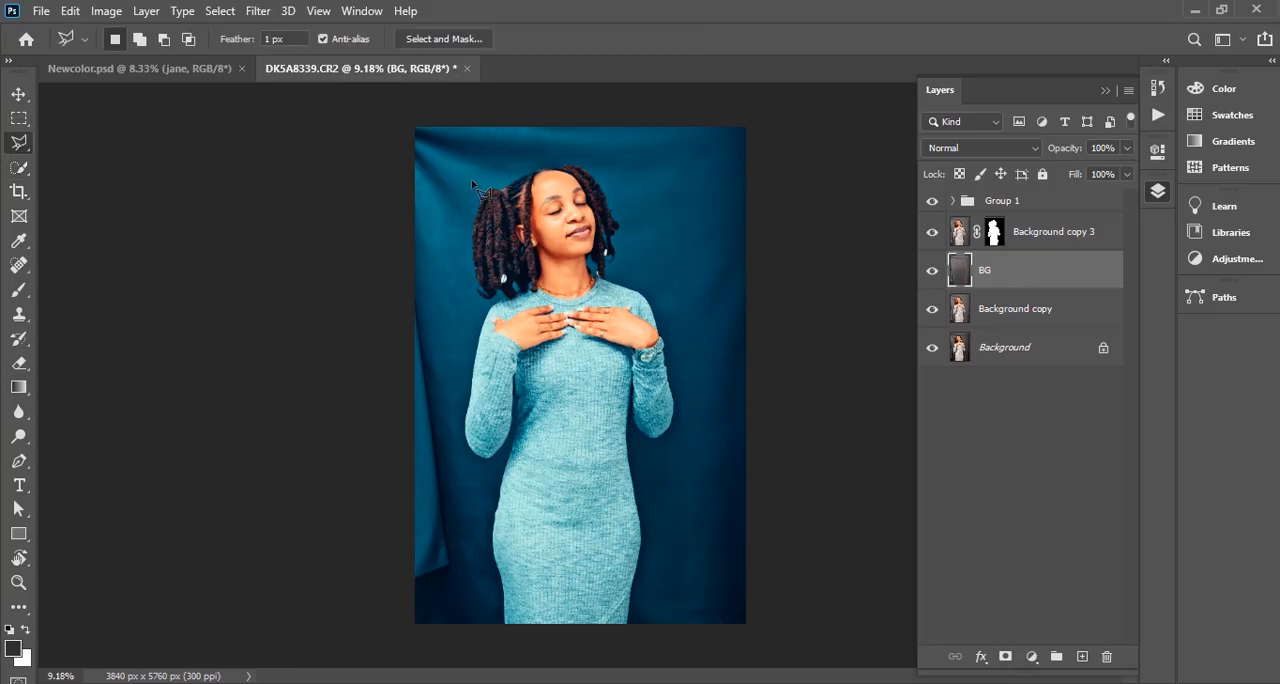
{"action": "mouse_move", "coordinate": [441, 148]}
{"action": "left_mouse_down"}
{"action": "mouse_move", "coordinate": [446, 403]}
{"action": "mouse_move", "coordinate": [446, 558]}
{"action": "mouse_move", "coordinate": [478, 574]}
{"action": "mouse_move", "coordinate": [464, 590]}
{"action": "mouse_move", "coordinate": [451, 575]}
{"action": "mouse_move", "coordinate": [462, 658]}
{"action": "mouse_move", "coordinate": [288, 604]}
{"action": "mouse_move", "coordinate": [283, 396]}
{"action": "mouse_move", "coordinate": [352, 103]}
{"action": "mouse_move", "coordinate": [832, 101]}
{"action": "mouse_move", "coordinate": [772, 671]}
{"action": "mouse_move", "coordinate": [788, 652]}
{"action": "mouse_move", "coordinate": [810, 493]}
{"action": "mouse_move", "coordinate": [790, 407]}
{"action": "mouse_move", "coordinate": [788, 237]}
{"action": "mouse_move", "coordinate": [723, 197]}
{"action": "mouse_move", "coordinate": [730, 166]}
{"action": "mouse_move", "coordinate": [538, 139]}
{"action": "mouse_move", "coordinate": [443, 151]}
{"action": "left_mouse_up"}
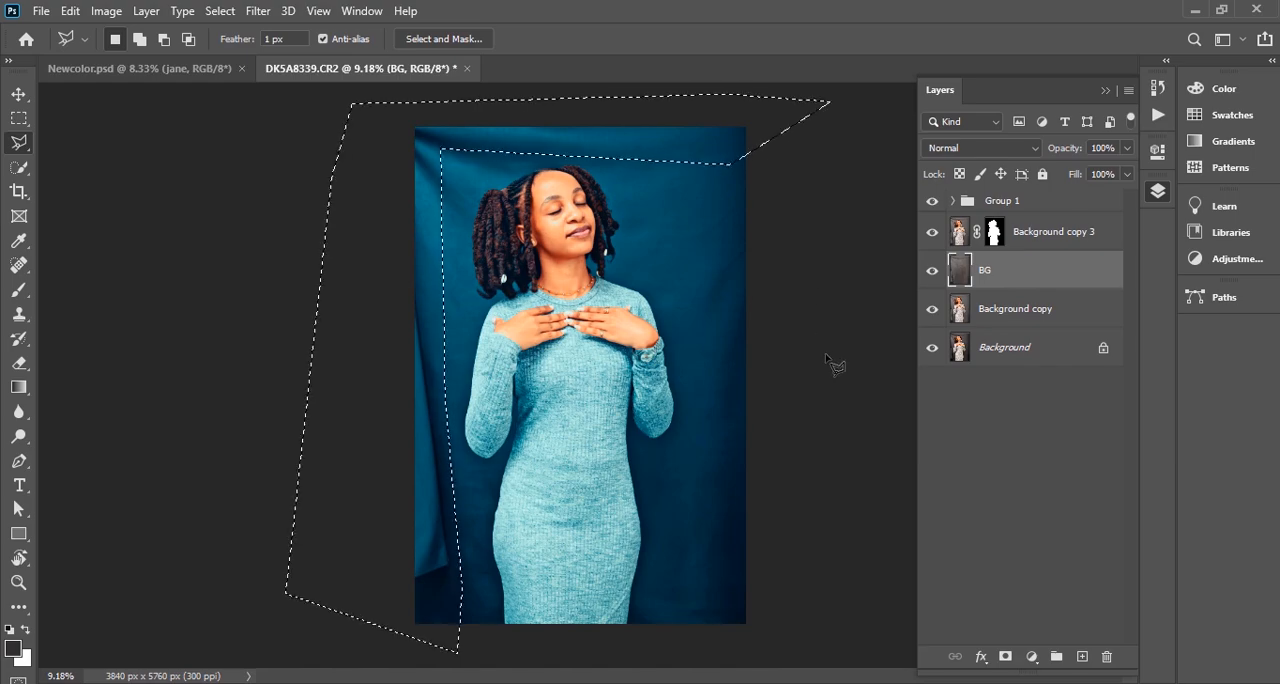
{"action": "key", "text": "shift+BackSpace"}
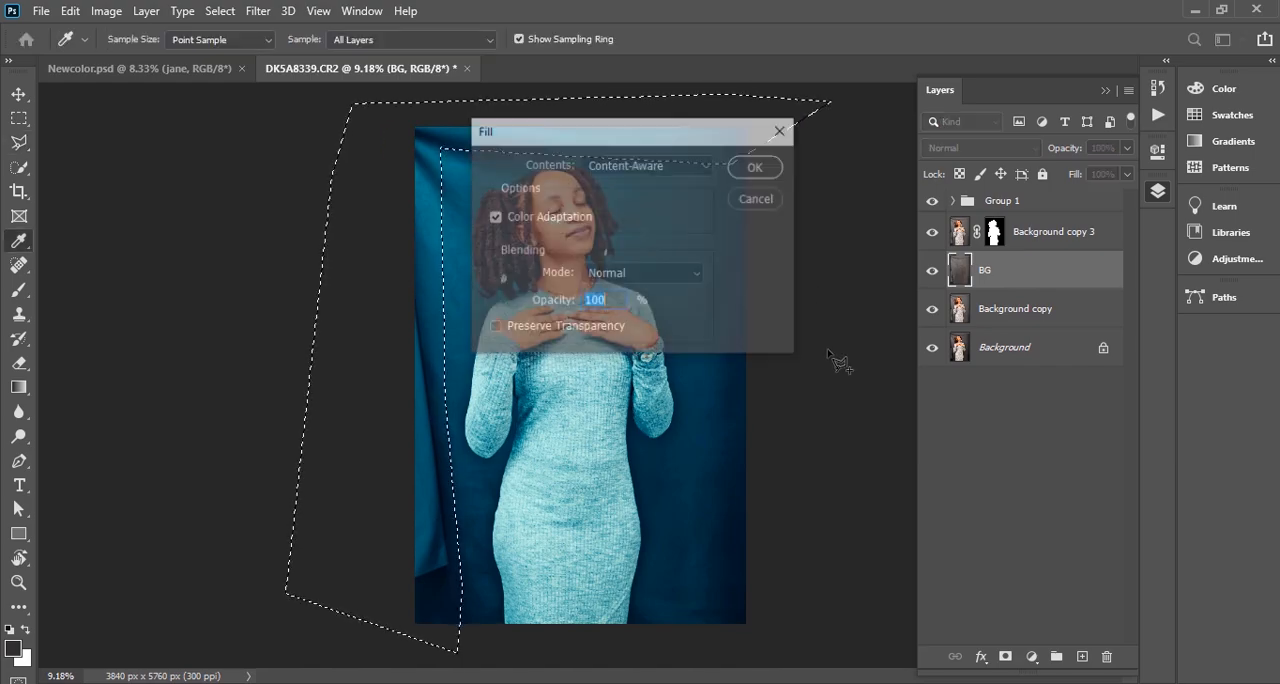
{"action": "key", "text": "Return"}
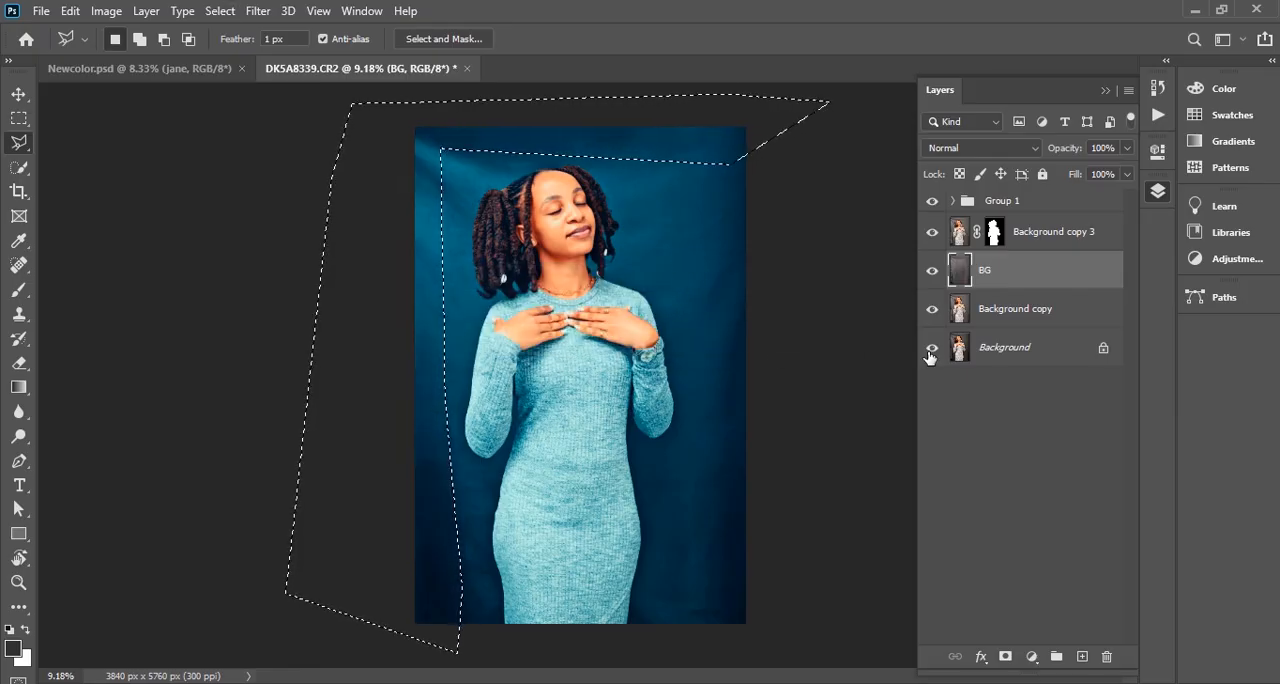
{"action": "key", "text": "ctrl+d"}
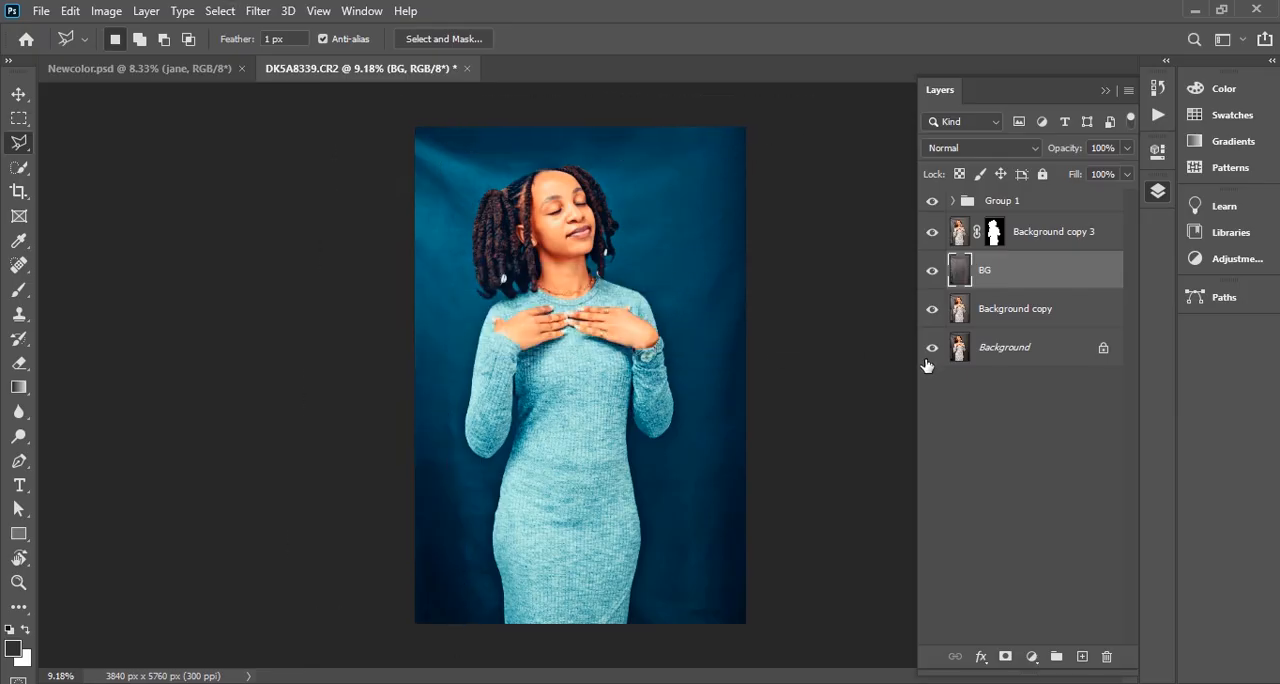
Convert the BG layer to a smart object and apply a Gaussian Blur with a radius of 200 pixels
{"action": "right_click", "coordinate": [1005, 278]}
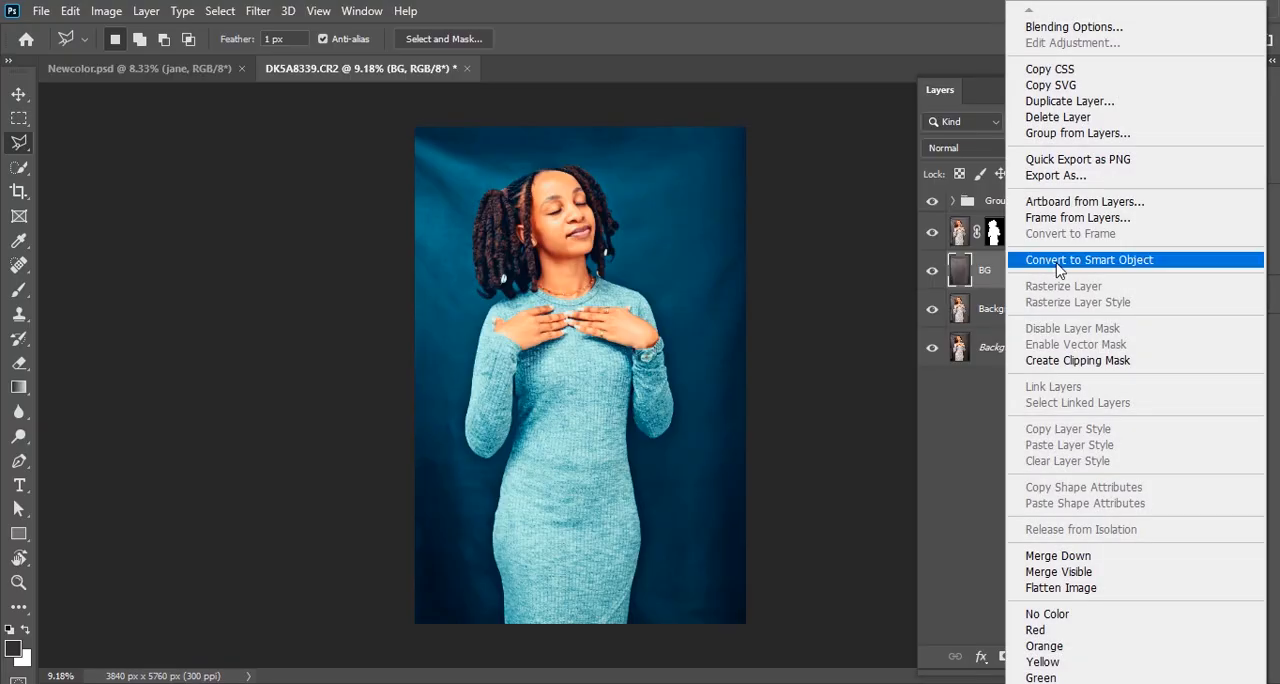
{"action": "left_click", "coordinate": [1072, 258]}
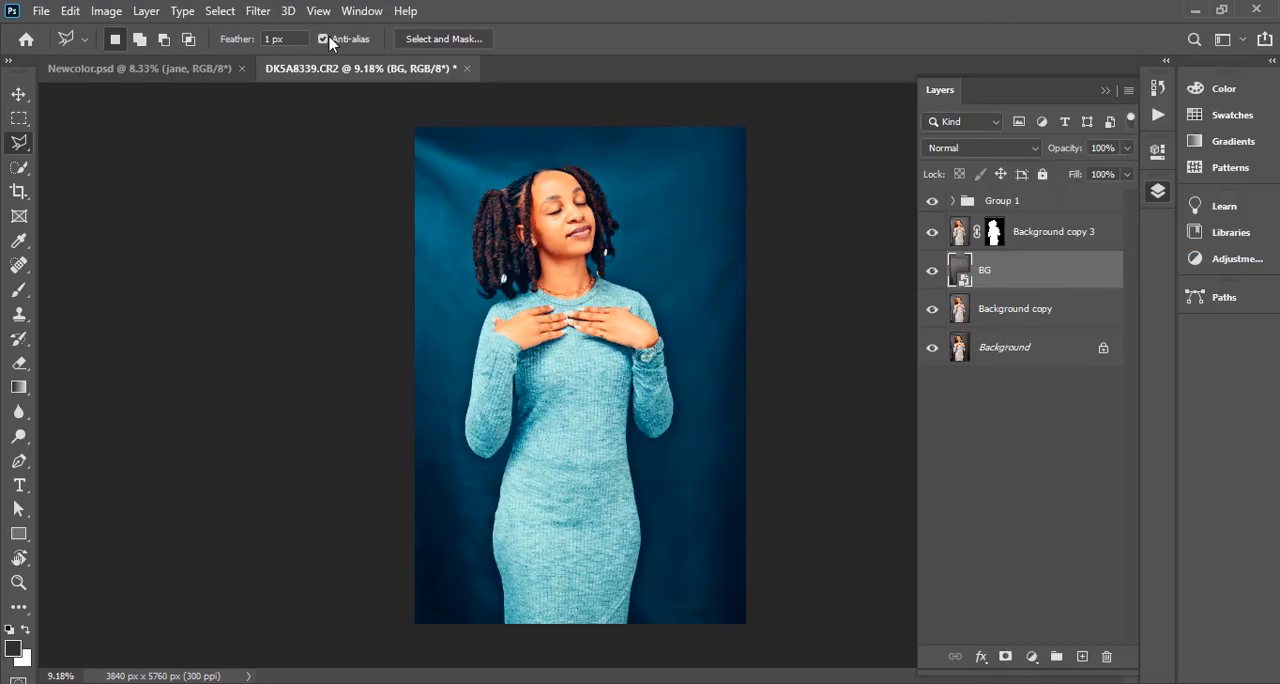
{"action": "left_click", "coordinate": [260, 12]}
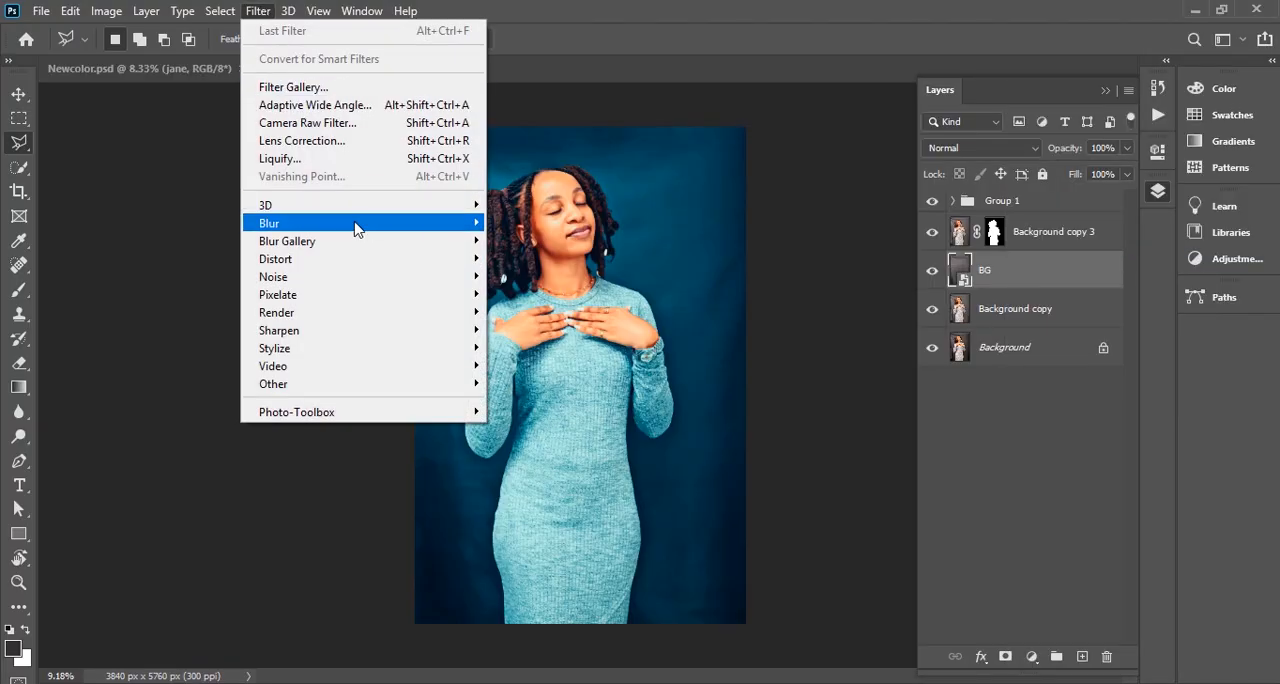
{"action": "mouse_move", "coordinate": [408, 229]}
{"action": "left_click", "coordinate": [560, 293]}
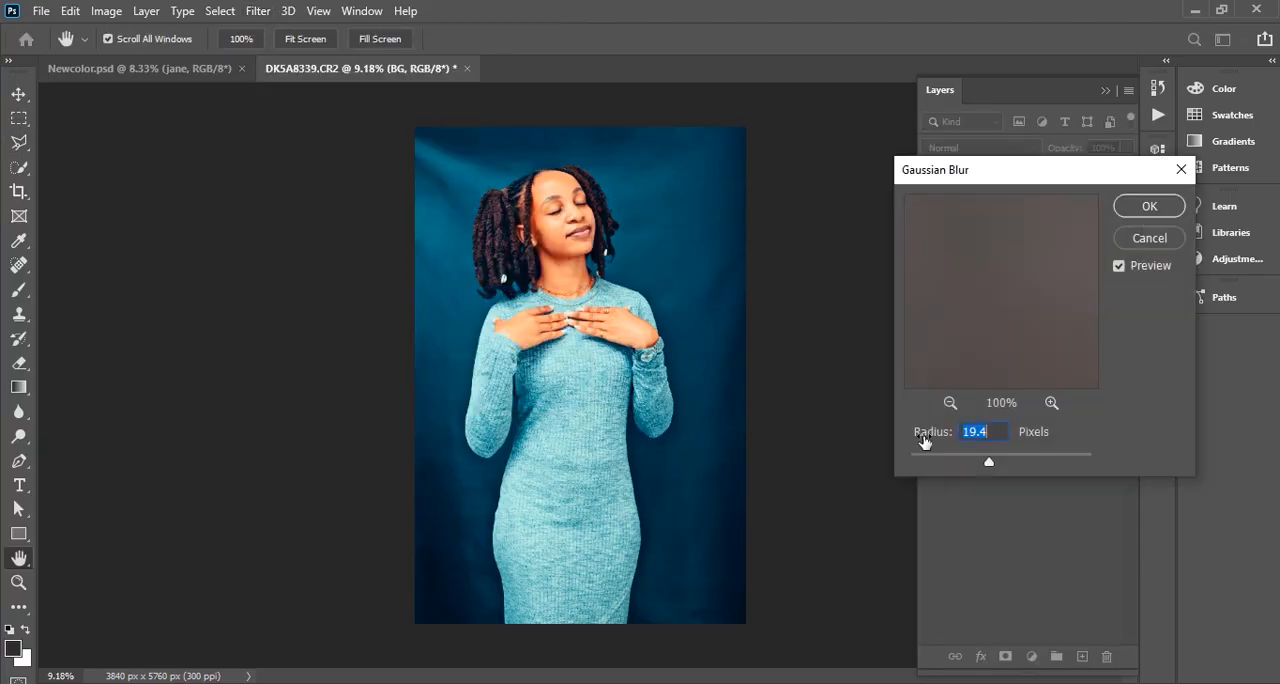
{"action": "type", "text": "200"}
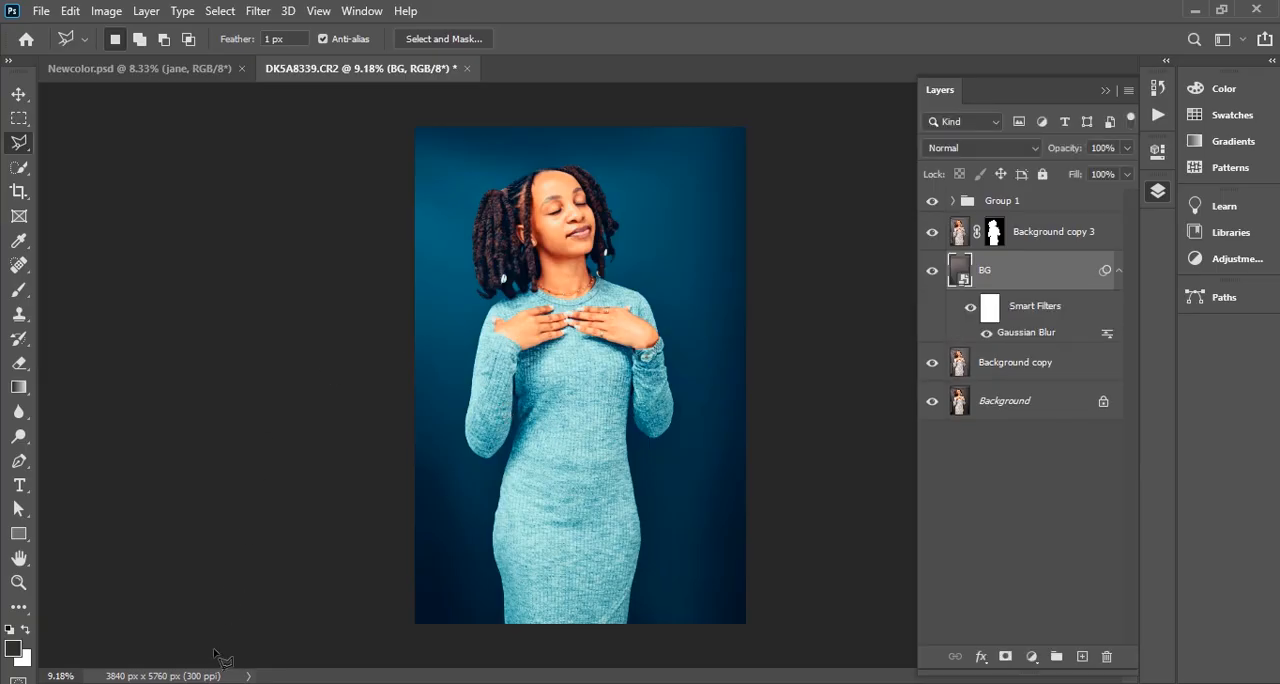
Place the neon swirl image above the BG layer and set its blend mode to Screen
{"action": "mouse_move", "coordinate": [204, 682]}
{"action": "left_click_drag", "start_coordinate": [648, 292], "coordinate": [650, 294]}
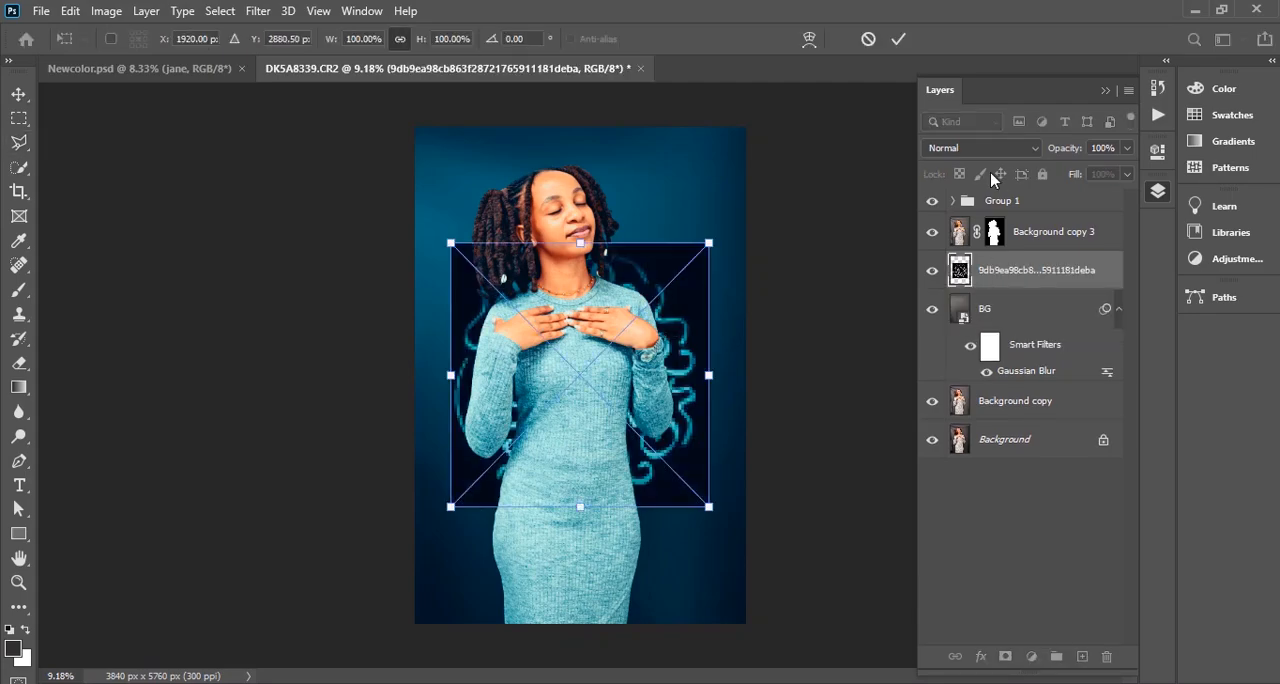
{"action": "left_click", "coordinate": [969, 147]}
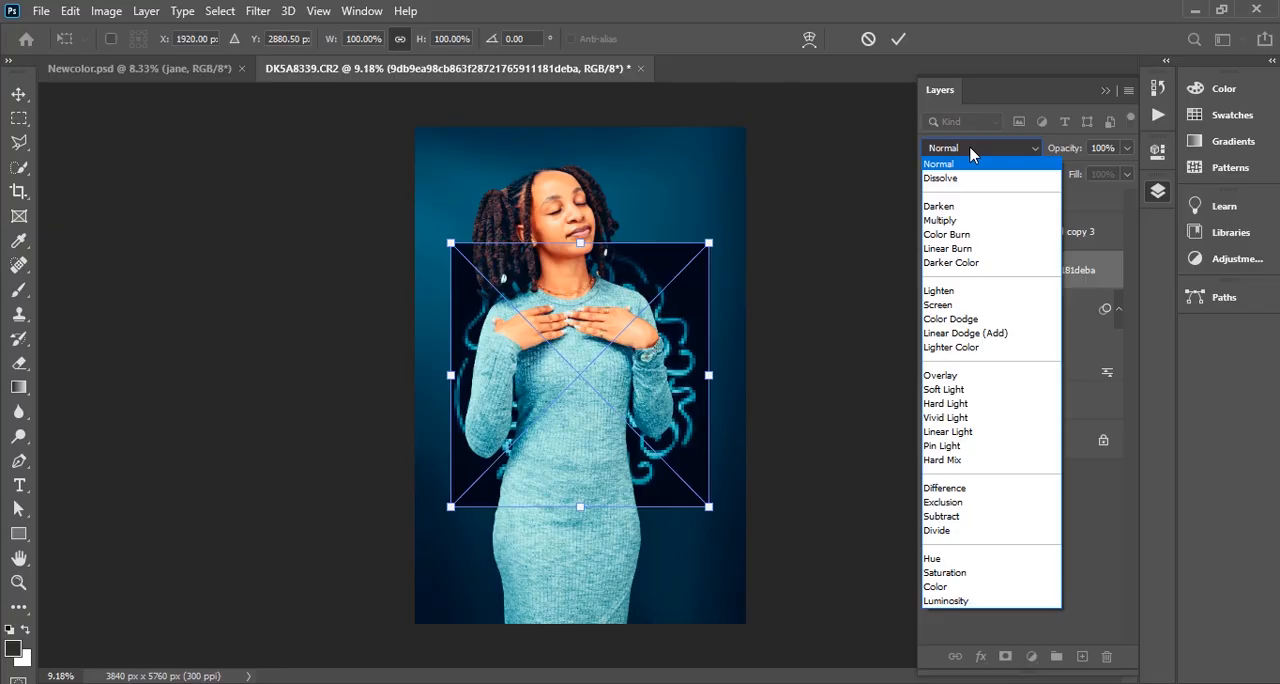
{"action": "left_click", "coordinate": [970, 305]}
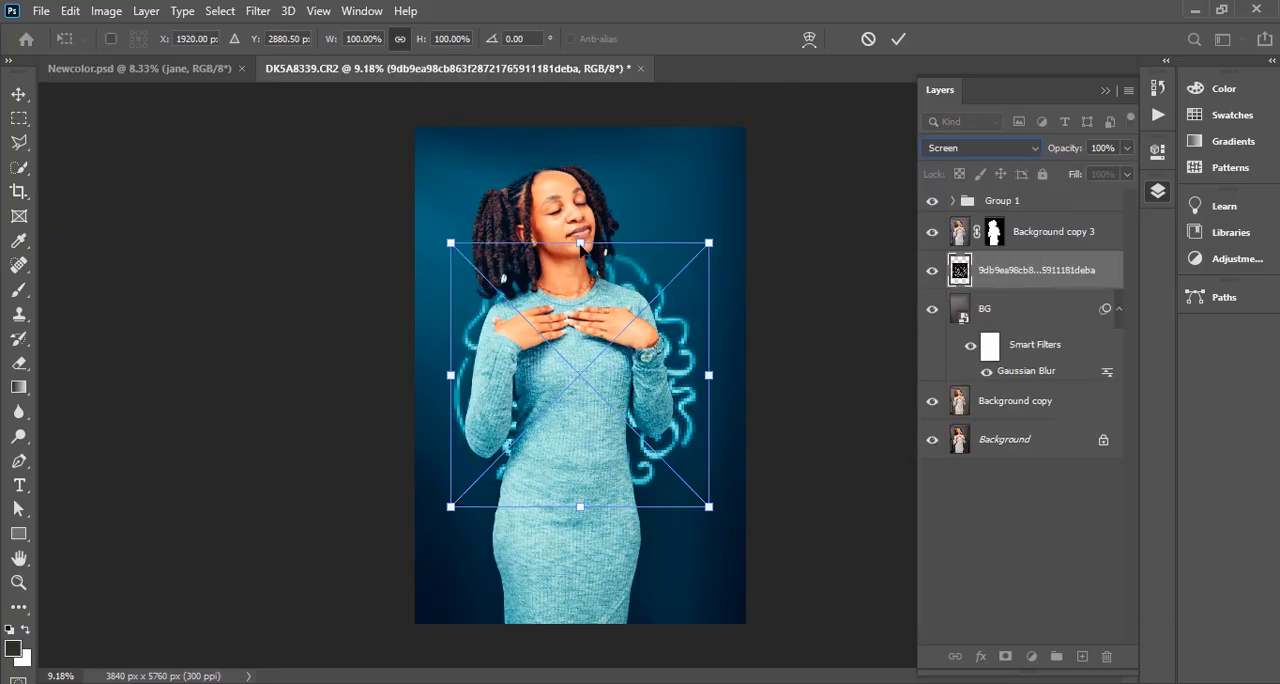
Scale the neon swirl image to about 110% and position it behind the woman's head and shoulders
{"action": "left_click_drag", "start_coordinate": [580, 245], "coordinate": [580, 178]}
{"action": "left_click_drag", "start_coordinate": [751, 342], "coordinate": [705, 342]}
{"action": "left_click_drag", "start_coordinate": [662, 272], "coordinate": [664, 233]}
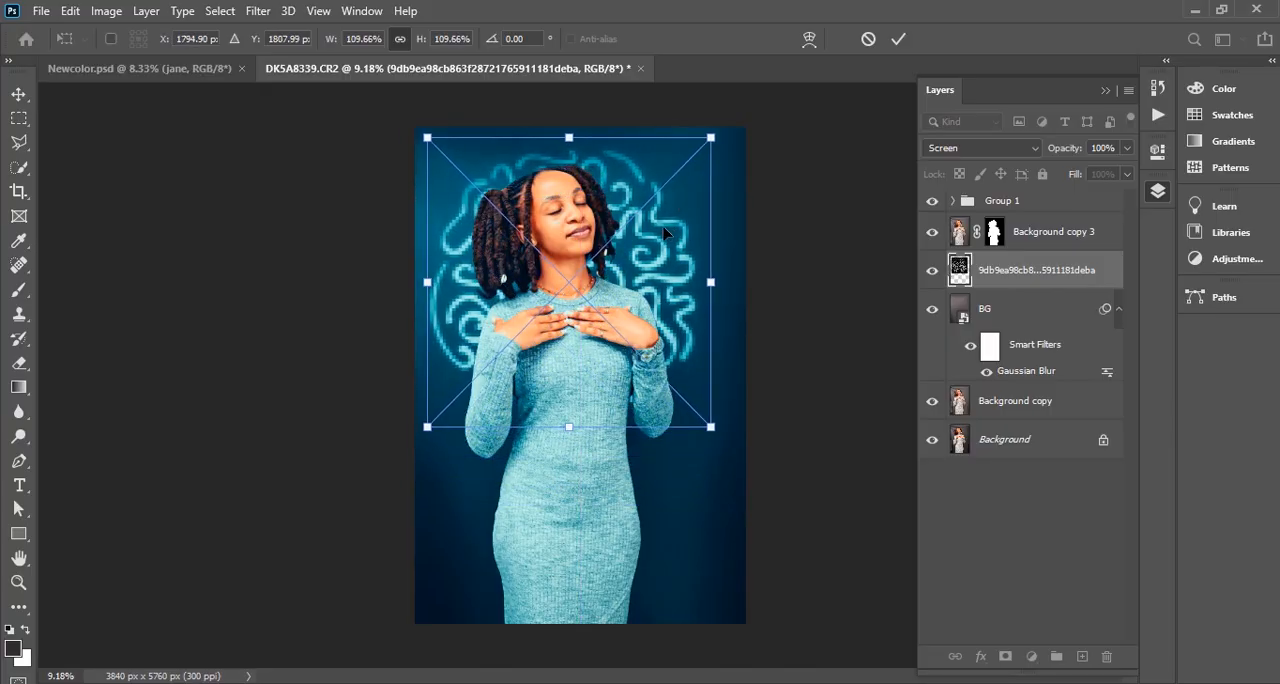
{"action": "key", "text": "l"}
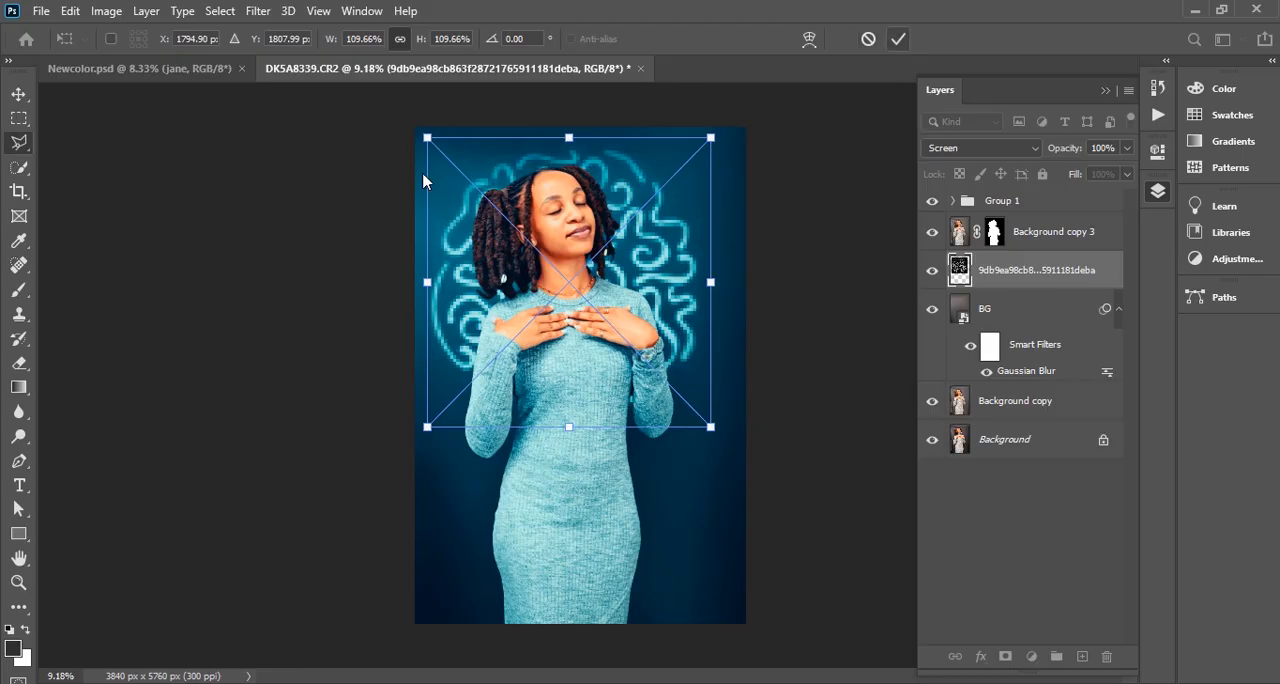
{"action": "left_click", "coordinate": [897, 39]}
Soften the neon swirl layer with a light Gaussian Blur and lower its opacity to 74%
{"action": "left_click", "coordinate": [258, 10]}
{"action": "mouse_move", "coordinate": [360, 223]}
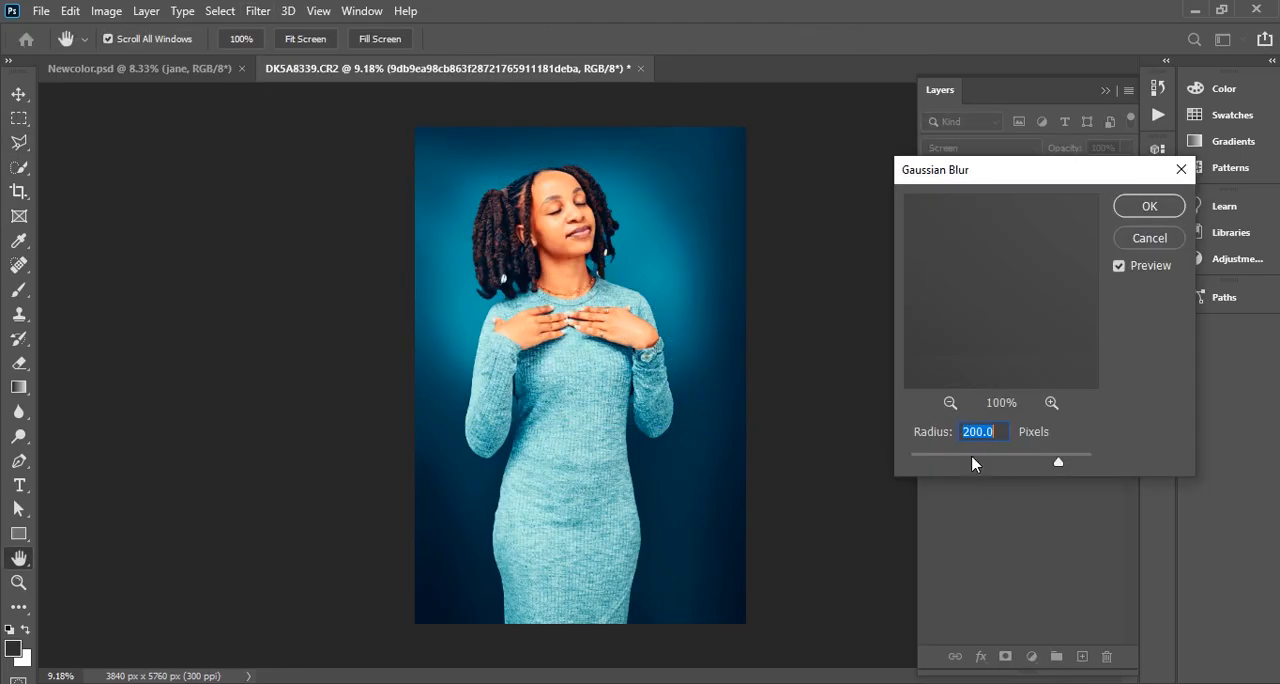
{"action": "mouse_move", "coordinate": [971, 455]}
{"action": "left_mouse_down"}
{"action": "mouse_move", "coordinate": [1000, 458]}
{"action": "mouse_move", "coordinate": [989, 457]}
{"action": "left_mouse_up"}
{"action": "left_click", "coordinate": [1149, 206]}
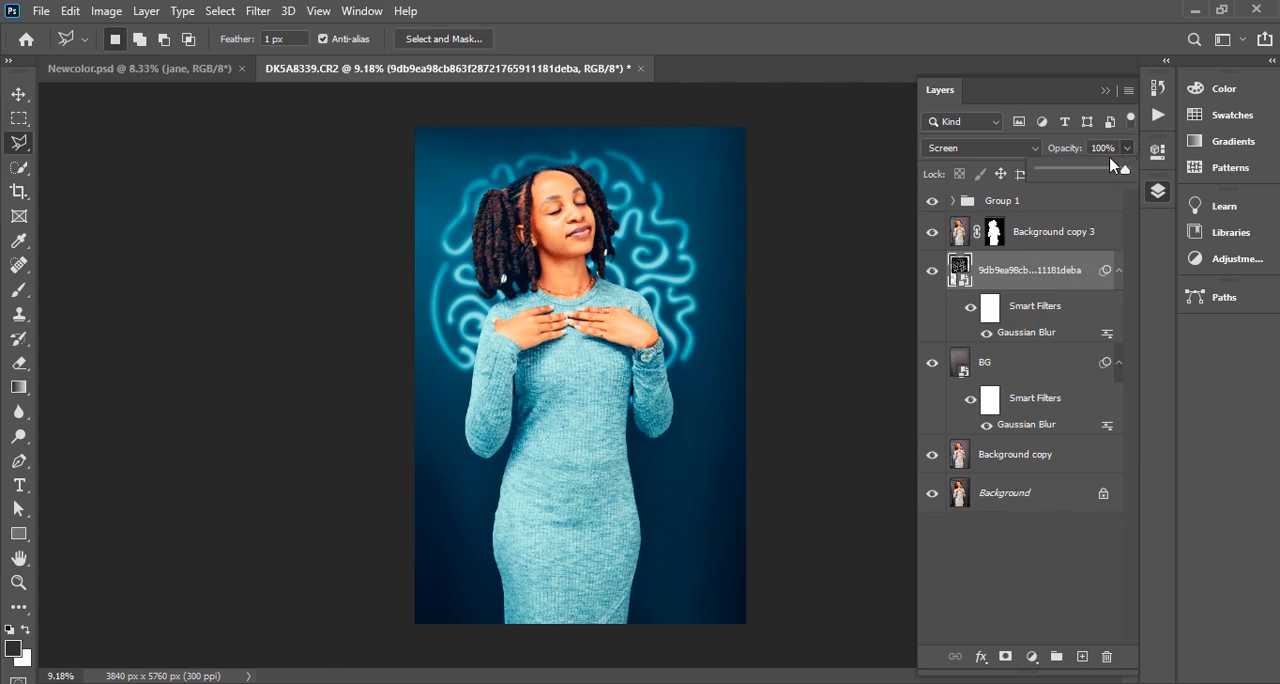
{"action": "left_click", "coordinate": [1104, 170]}
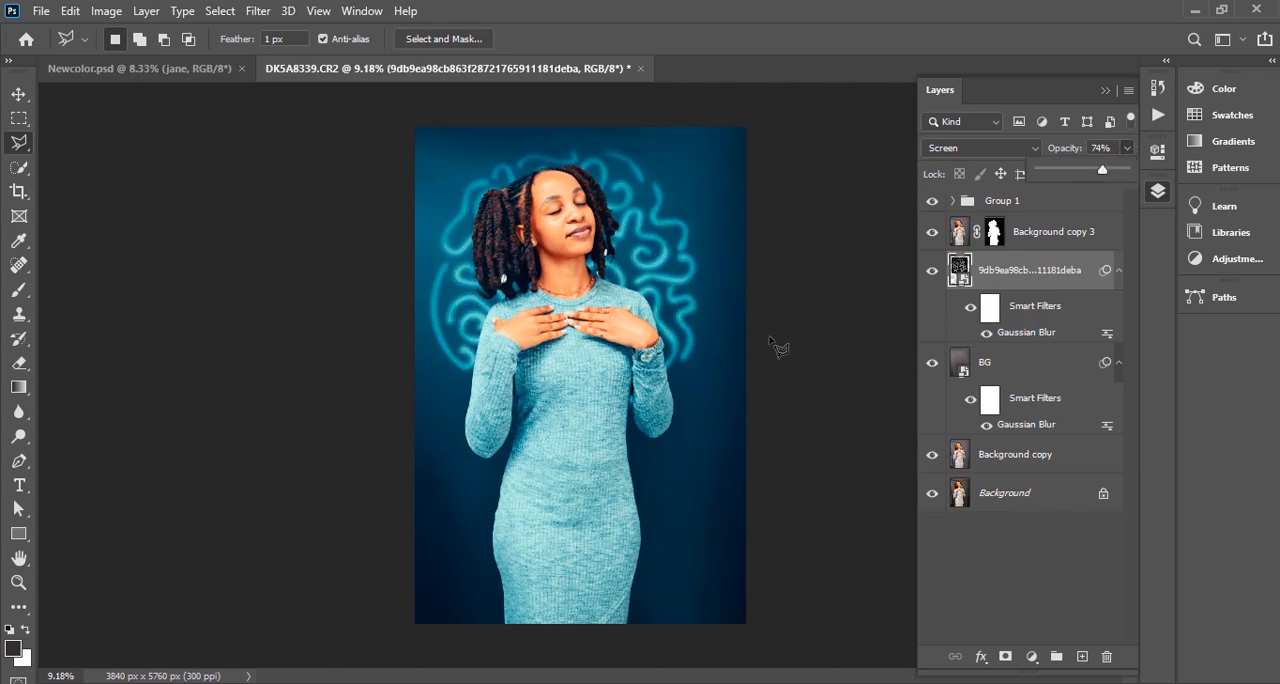
{"action": "left_click", "coordinate": [1036, 272]}
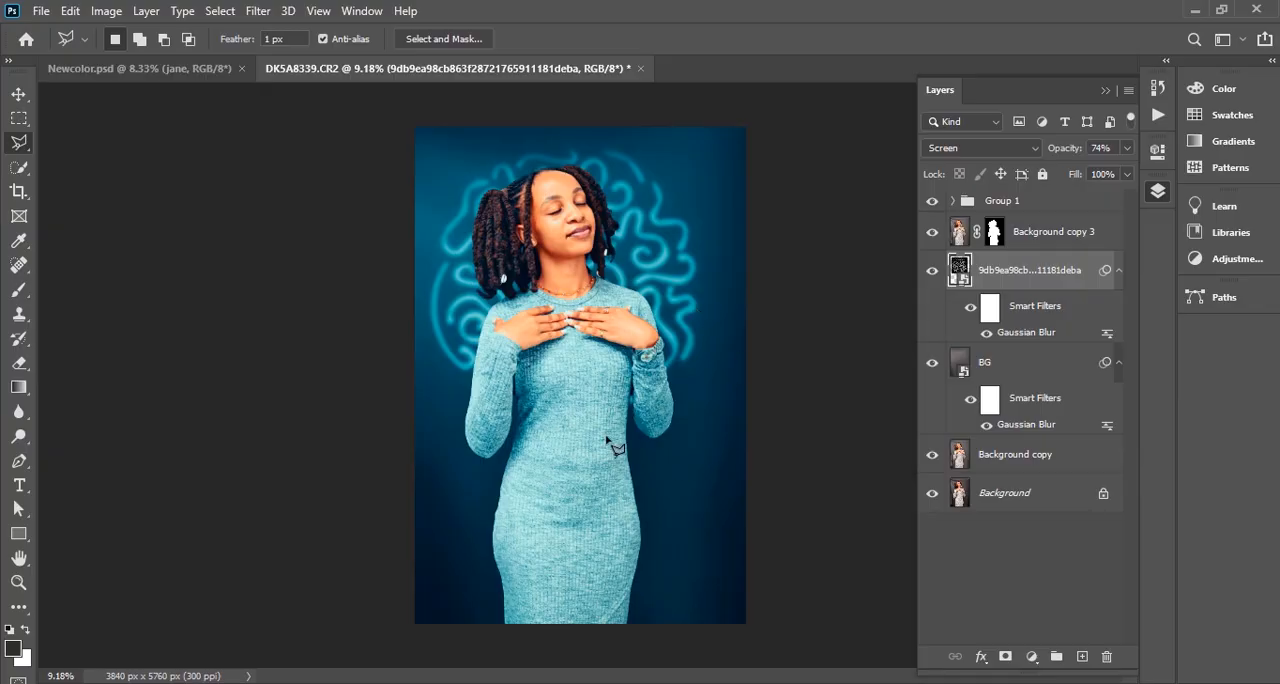
Outline the narrow backdrop gap between the waist and the arm wearing the watch with a polygonal lasso selection
{"action": "scroll", "coordinate": [520, 482], "scroll_direction": "up", "scroll_amount": 5}
{"action": "scroll", "coordinate": [562, 293], "scroll_direction": "down", "scroll_amount": 5}
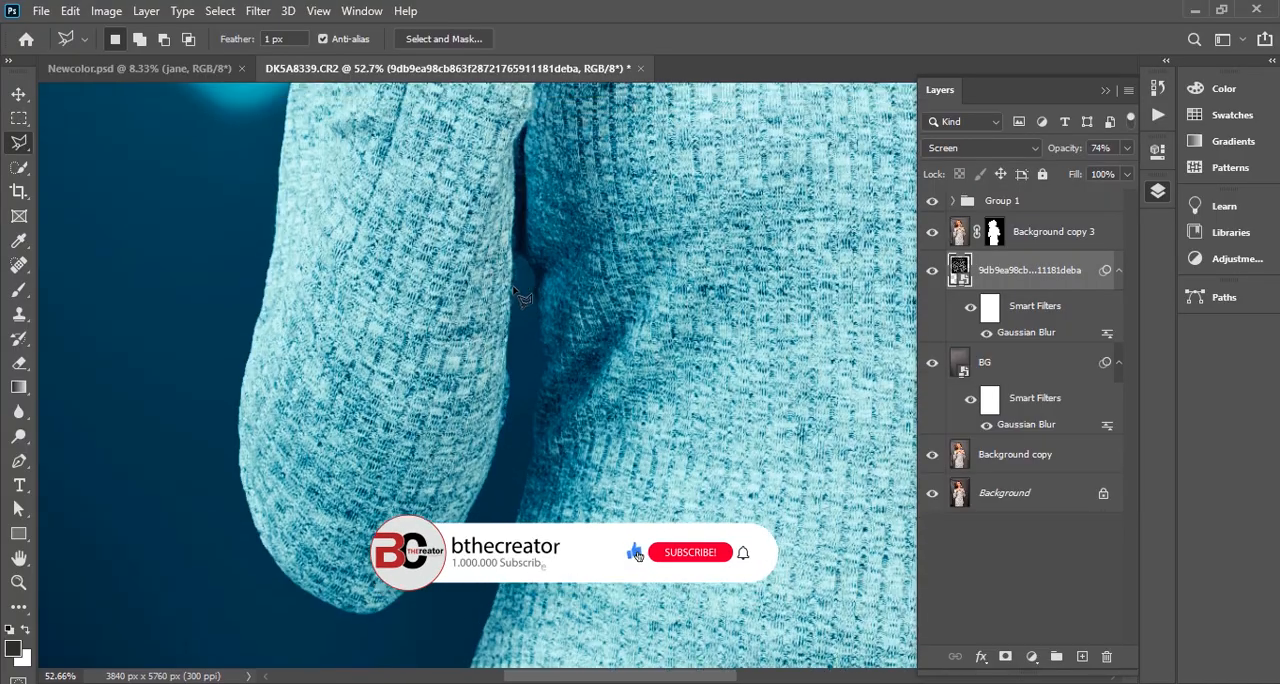
{"action": "scroll", "coordinate": [470, 268], "scroll_direction": "up", "scroll_amount": 4}
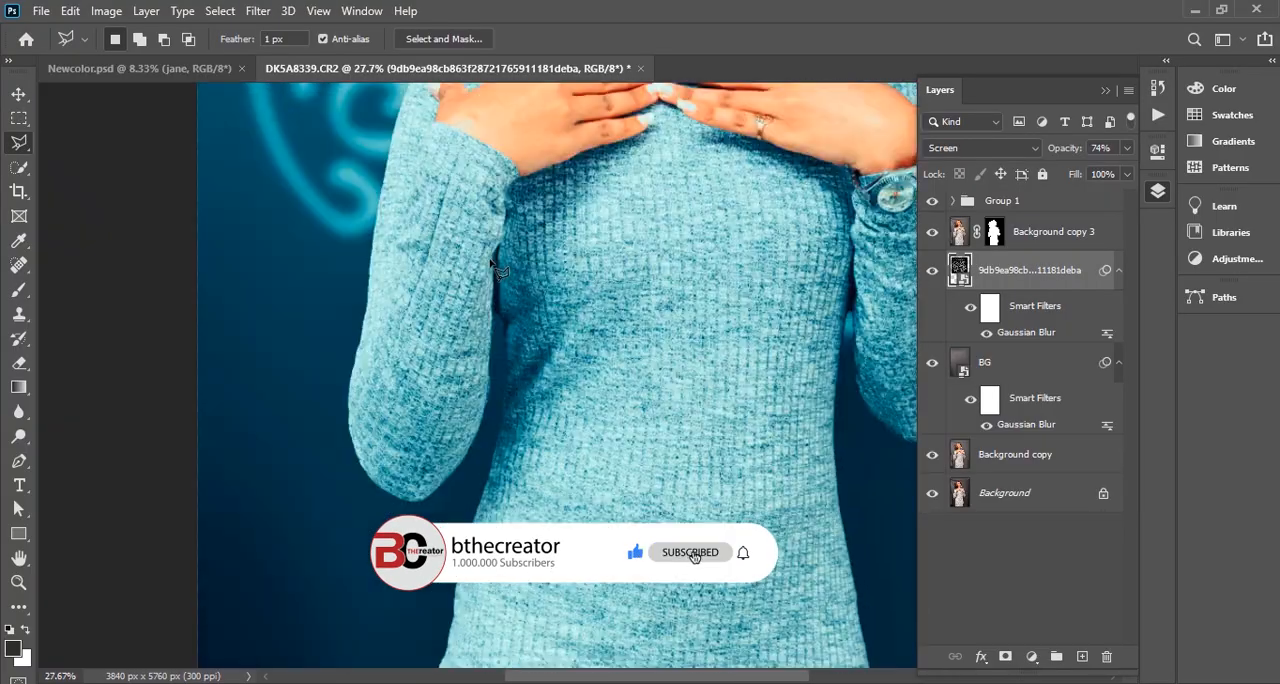
{"action": "scroll", "coordinate": [700, 310], "scroll_direction": "right", "scroll_amount": 2}
{"action": "scroll", "coordinate": [745, 335], "scroll_direction": "up", "scroll_amount": 6}
{"action": "scroll", "coordinate": [690, 318], "scroll_direction": "up", "scroll_amount": 1}
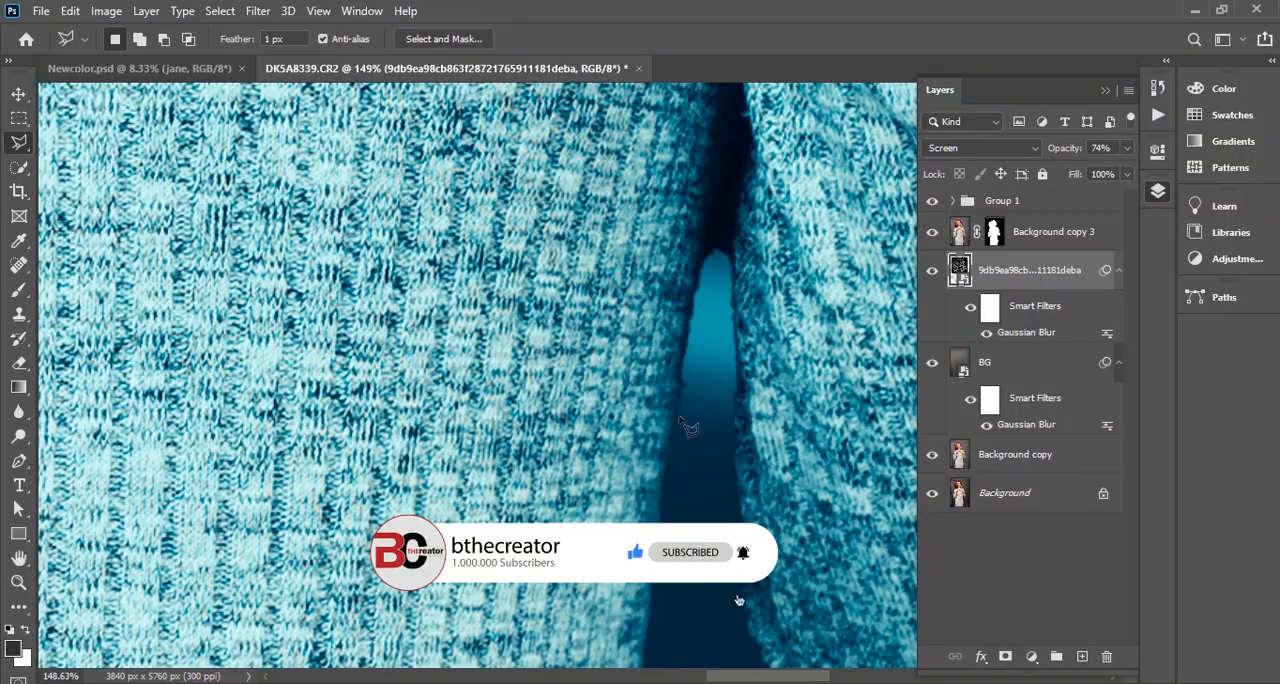
{"action": "scroll", "coordinate": [700, 363], "scroll_direction": "up", "scroll_amount": 2}
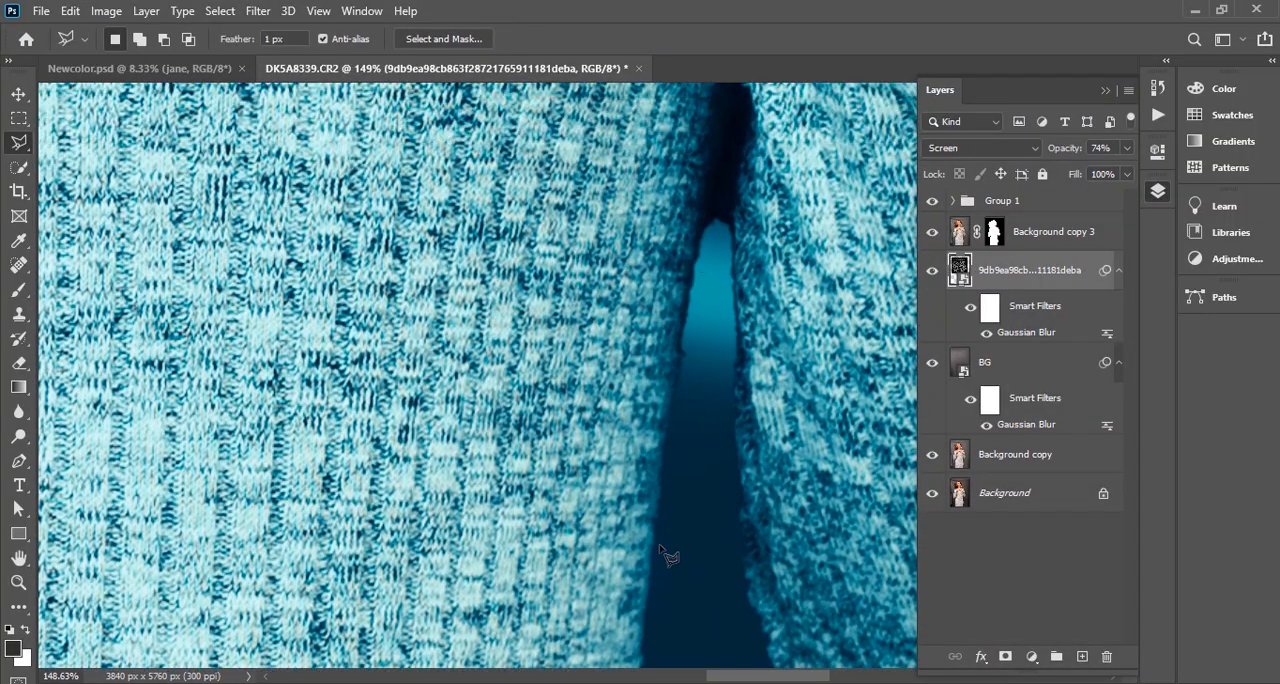
{"action": "left_click", "coordinate": [657, 551]}
{"action": "left_click", "coordinate": [661, 430]}
{"action": "left_click", "coordinate": [685, 277]}
{"action": "left_click", "coordinate": [697, 233]}
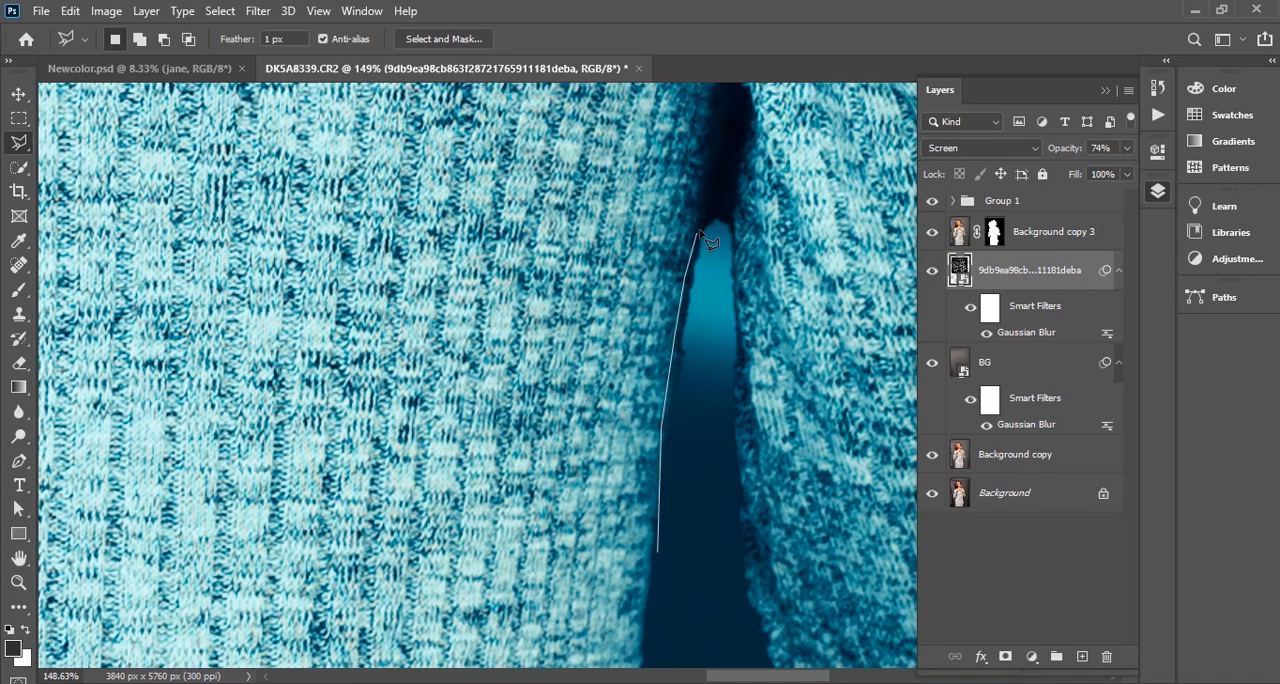
{"action": "left_click", "coordinate": [732, 143]}
{"action": "left_click", "coordinate": [740, 464]}
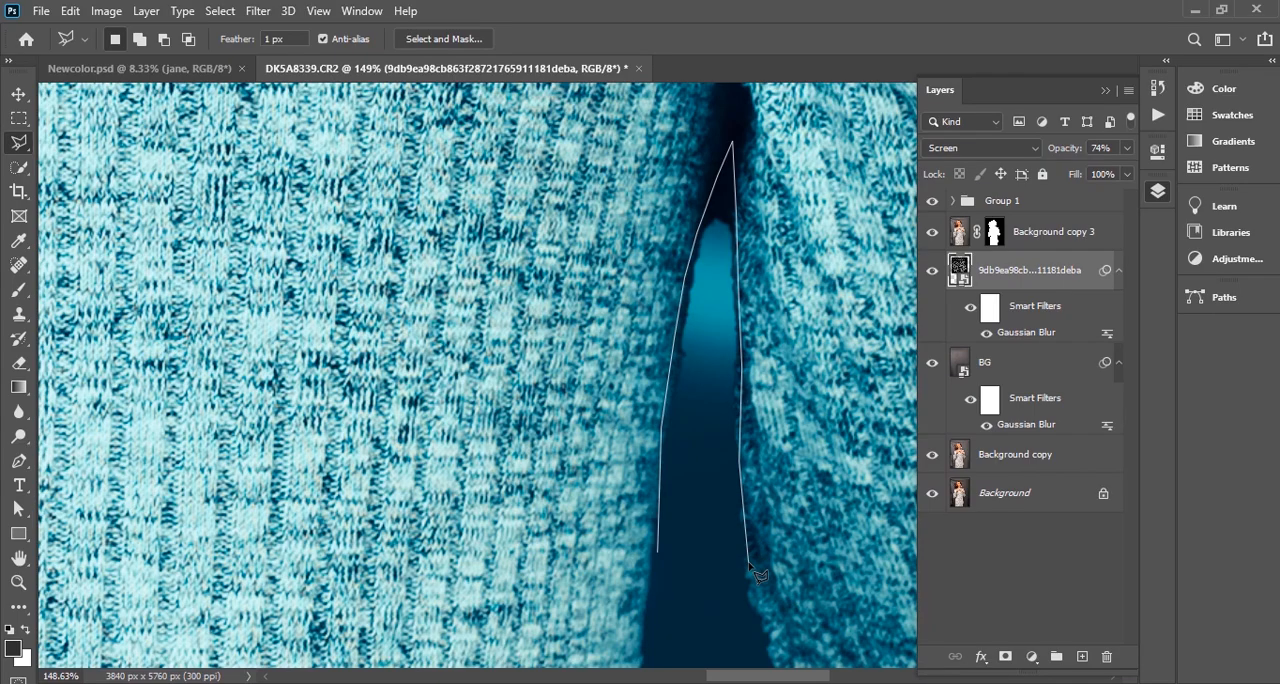
{"action": "scroll", "coordinate": [785, 580], "scroll_direction": "down", "scroll_amount": 2}
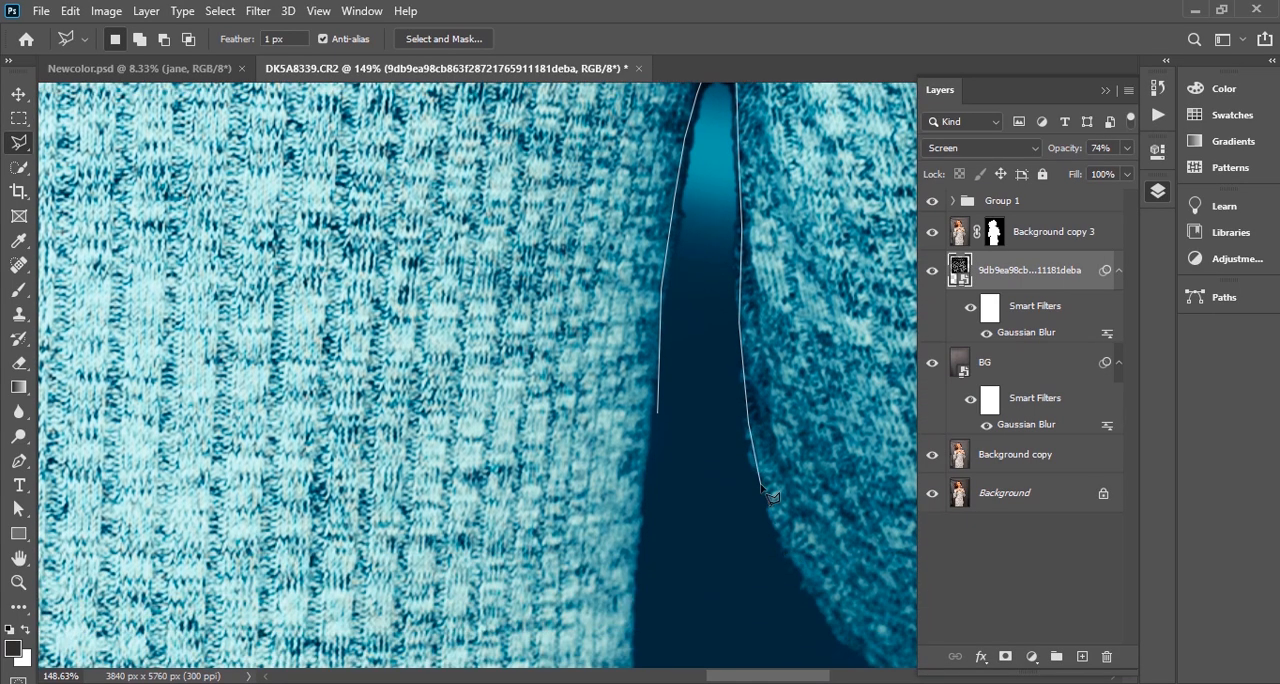
{"action": "left_click", "coordinate": [798, 587]}
{"action": "left_click", "coordinate": [722, 583]}
{"action": "left_click", "coordinate": [662, 517]}
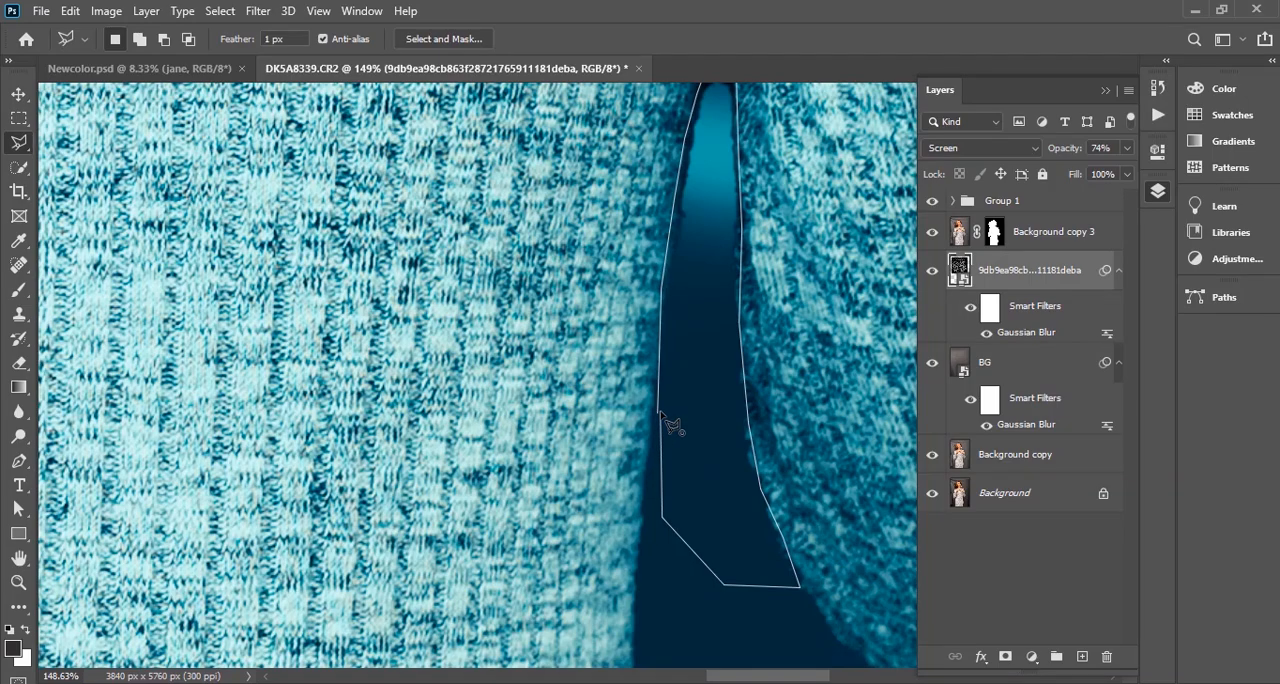
{"action": "double_click", "coordinate": [655, 437]}
Fill the selected gap with black on the Background copy 3 layer mask, and clear the selection
{"action": "scroll", "coordinate": [635, 380], "scroll_direction": "up", "scroll_amount": 10}
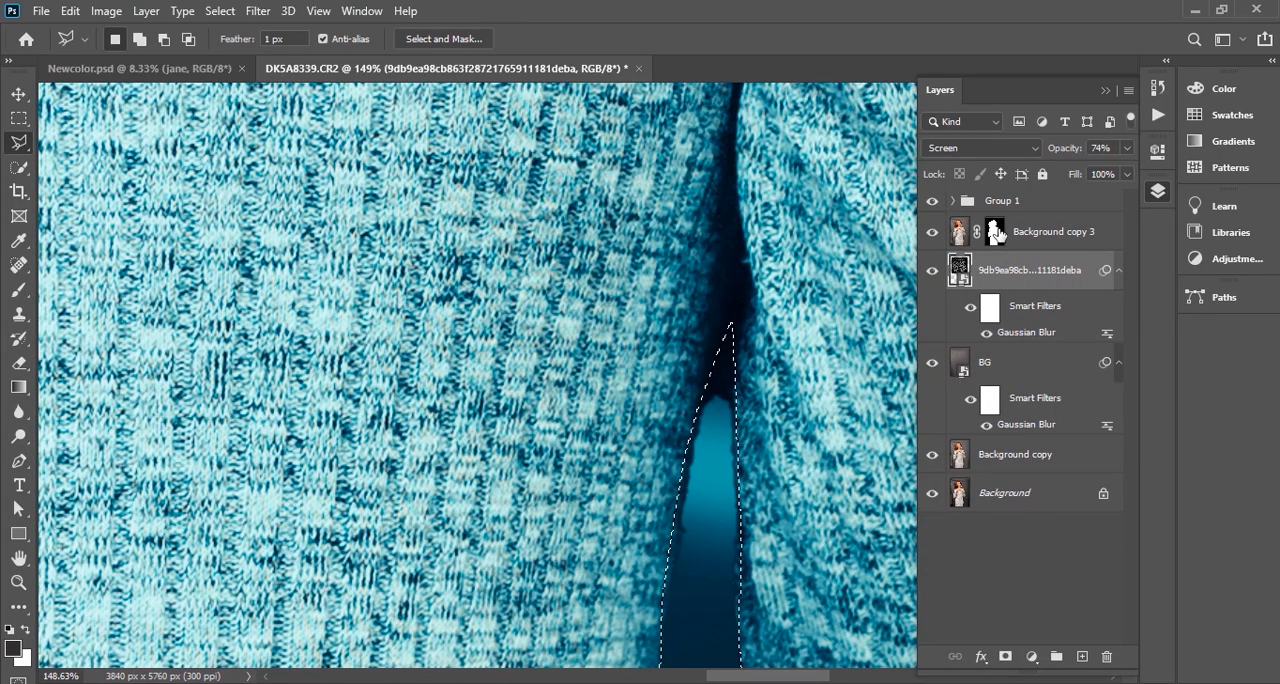
{"action": "left_click", "coordinate": [995, 233]}
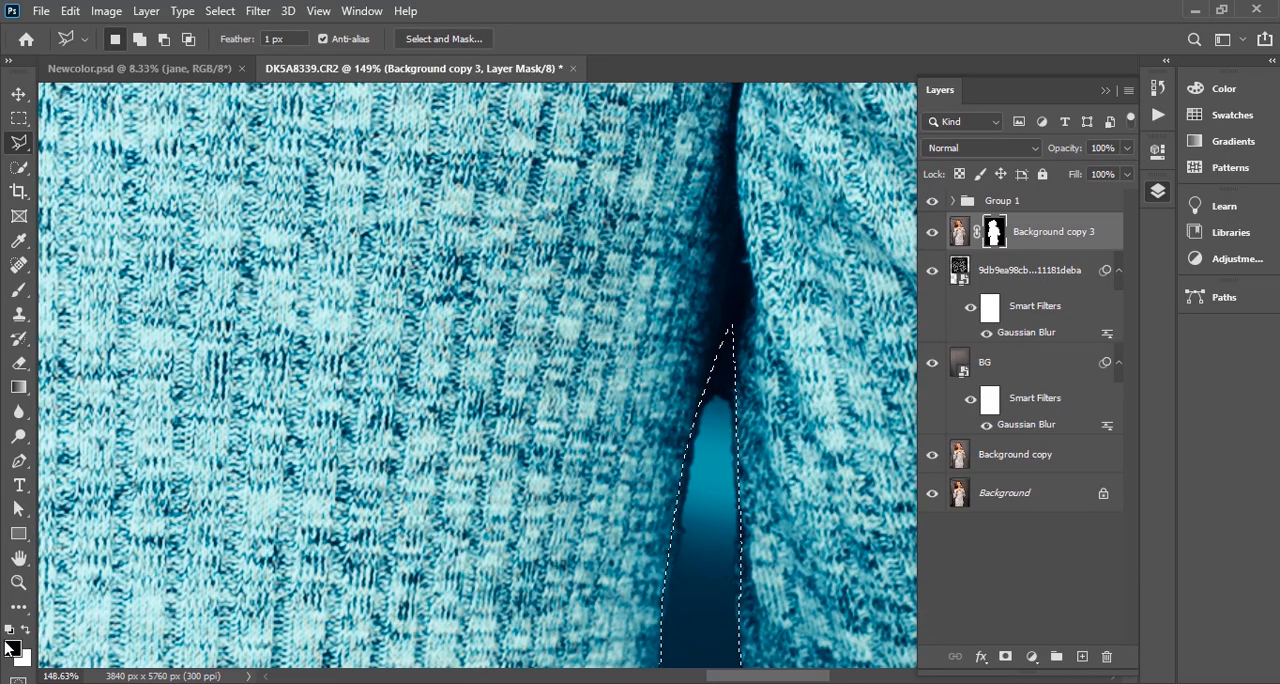
{"action": "key", "text": "x"}
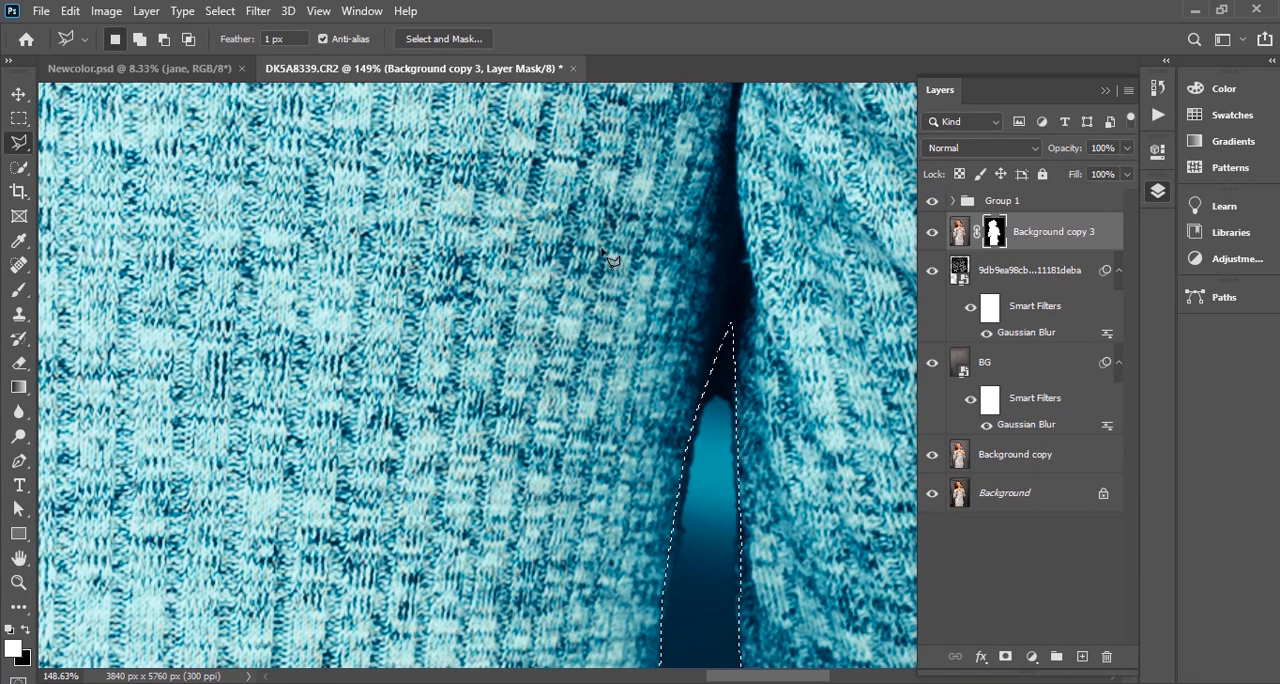
{"action": "scroll", "coordinate": [601, 258], "scroll_direction": "down", "scroll_amount": 3}
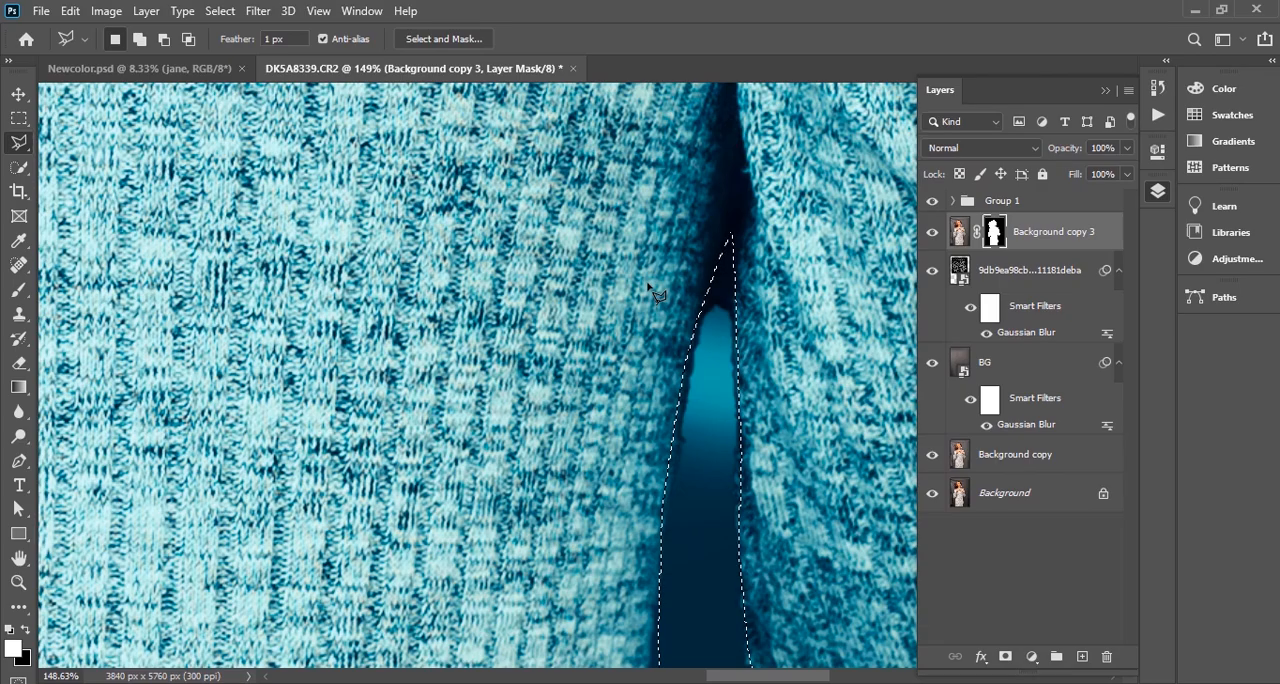
{"action": "key", "text": "alt+BackSpace"}
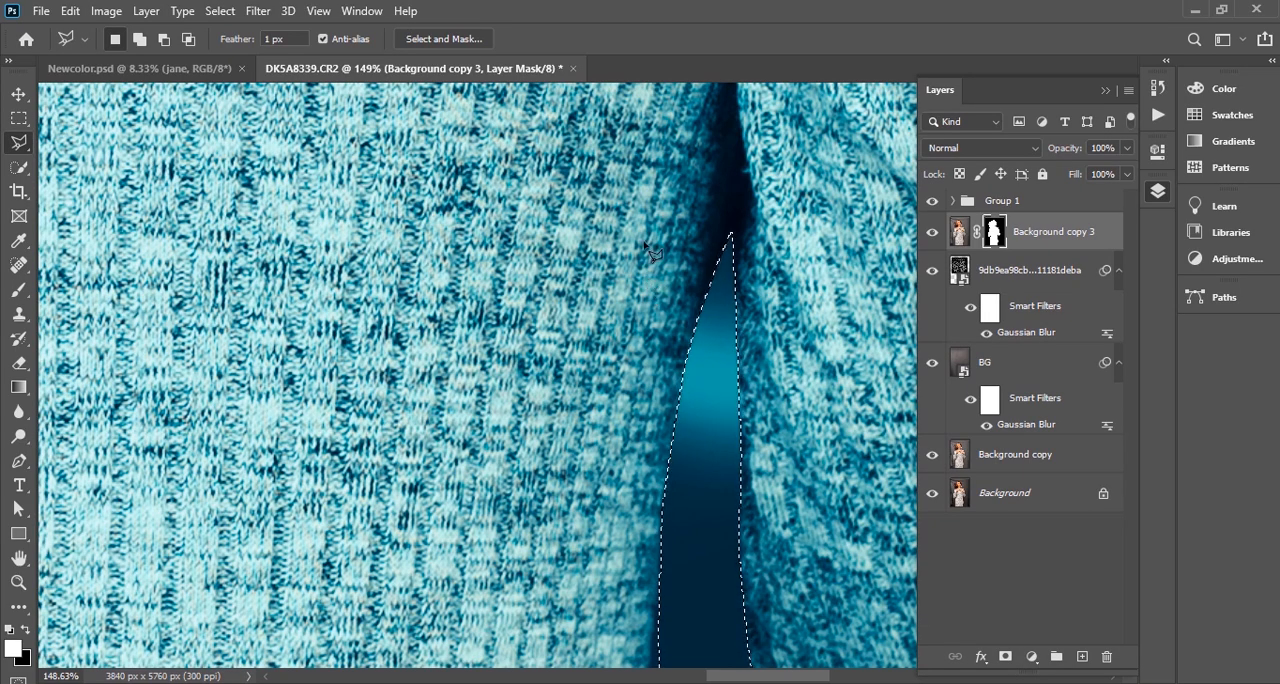
{"action": "scroll", "coordinate": [733, 290], "scroll_direction": "down", "scroll_amount": 6}
{"action": "key", "text": "ctrl+d"}
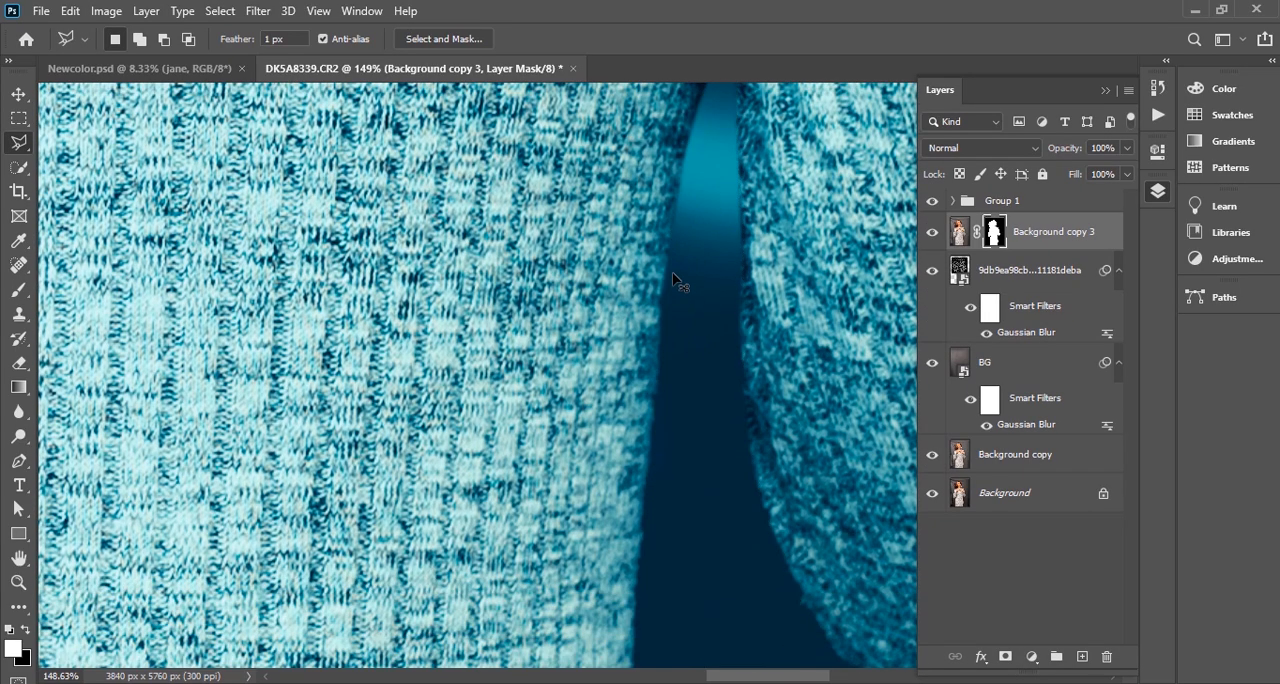
{"action": "scroll", "coordinate": [680, 280], "scroll_direction": "down", "scroll_amount": 5}
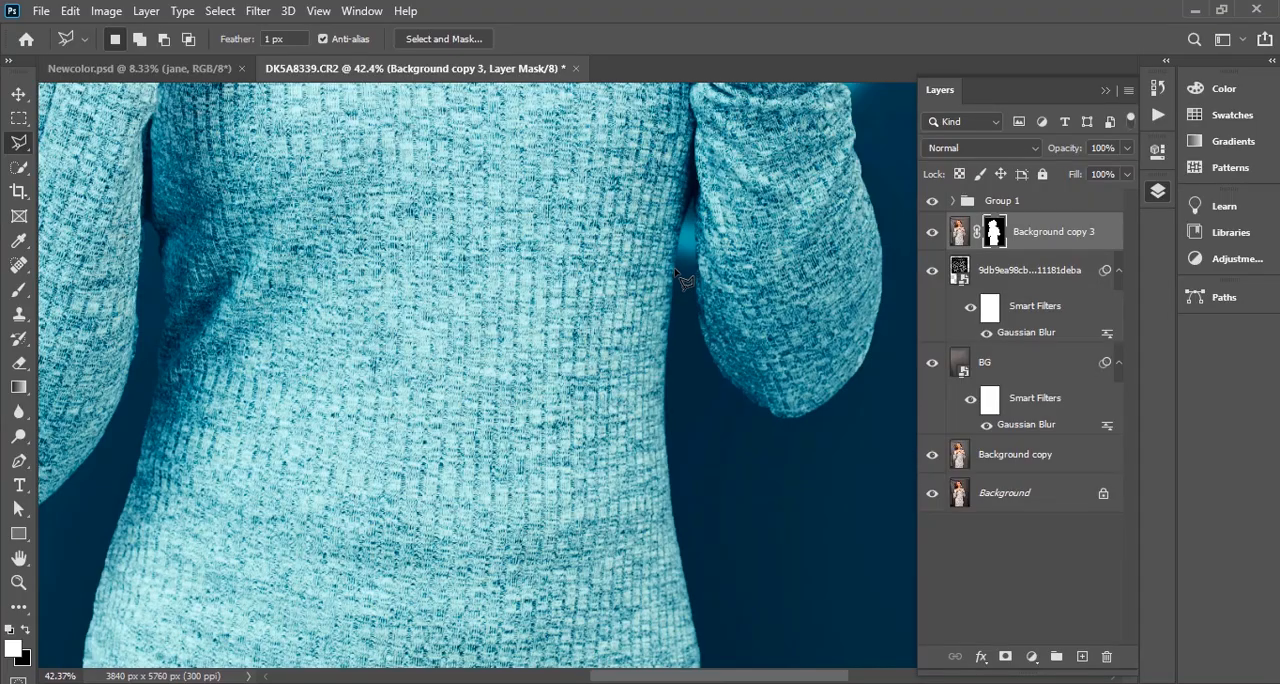
{"action": "scroll", "coordinate": [700, 275], "scroll_direction": "up", "scroll_amount": 5}
{"action": "scroll", "coordinate": [700, 265], "scroll_direction": "up", "scroll_amount": 5}
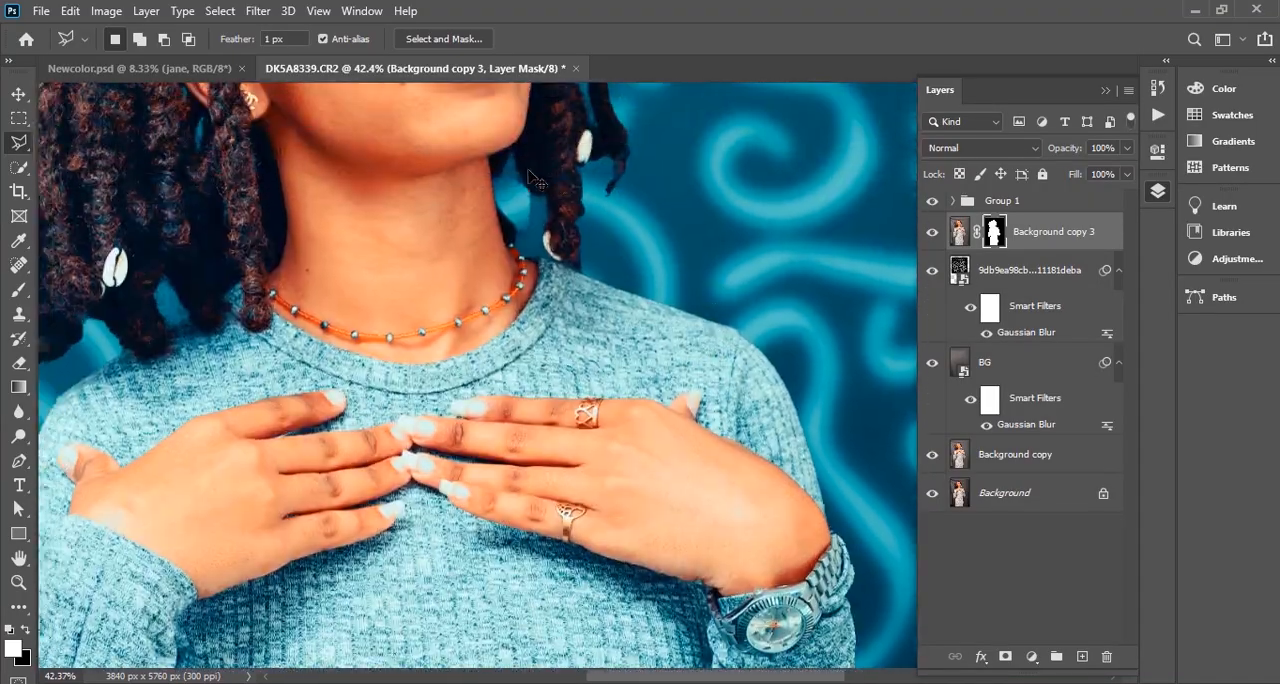
Outline the leftover backdrop between the neck, the hanging braid and the shoulder edge with a closed polygonal lasso selection
{"action": "scroll", "coordinate": [560, 233], "scroll_direction": "up", "scroll_amount": 1}
{"action": "scroll", "coordinate": [558, 233], "scroll_direction": "up", "scroll_amount": 5}
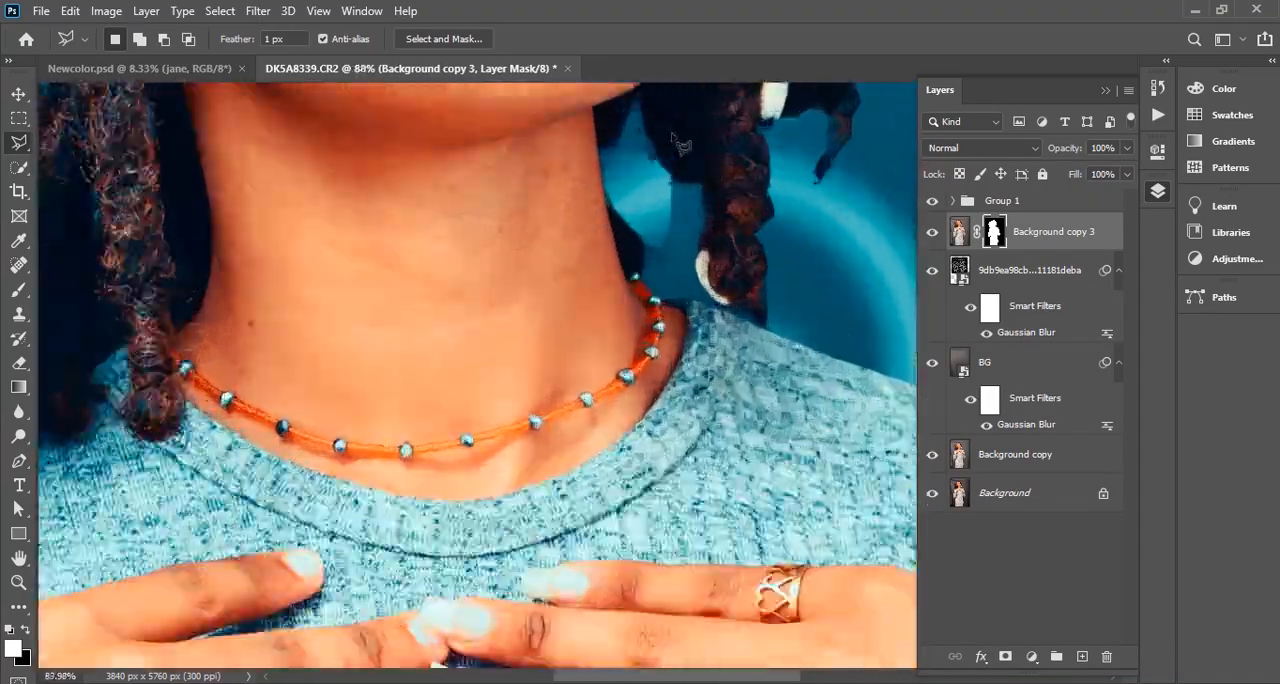
{"action": "scroll", "coordinate": [683, 293], "scroll_direction": "down", "scroll_amount": 2}
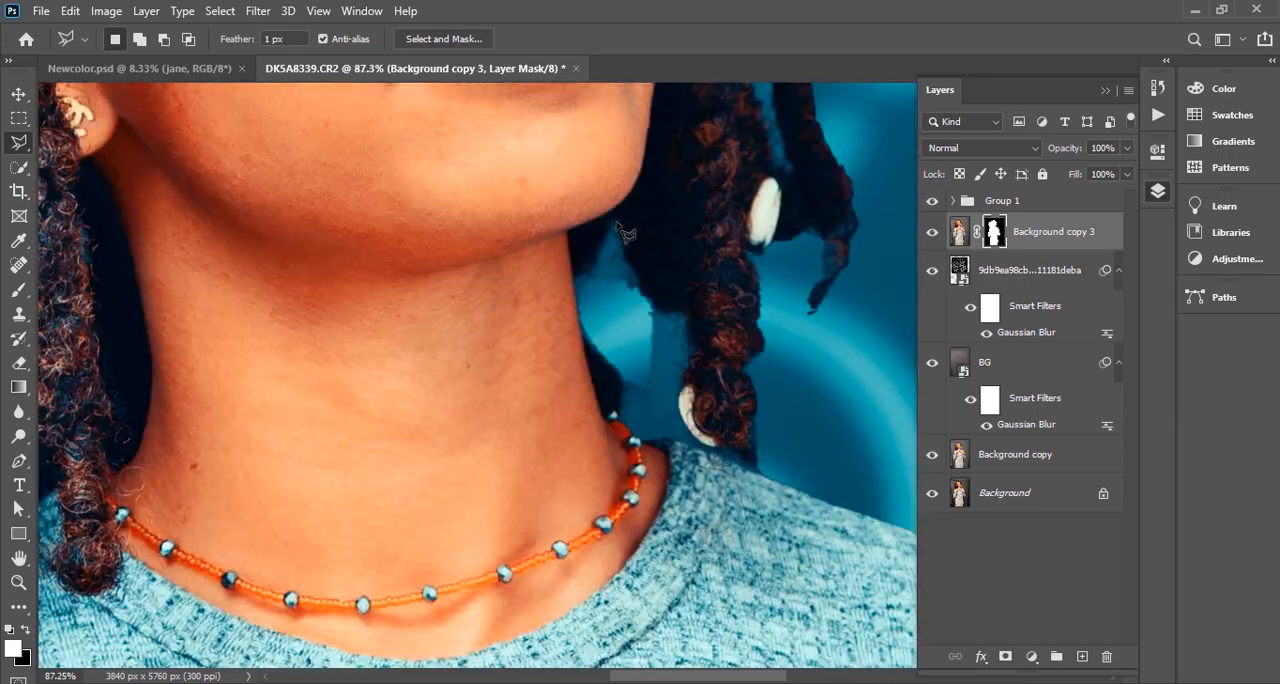
{"action": "scroll", "coordinate": [612, 338], "scroll_direction": "up", "scroll_amount": 1}
{"action": "scroll", "coordinate": [616, 342], "scroll_direction": "up", "scroll_amount": 2}
{"action": "left_click", "coordinate": [610, 253]}
{"action": "left_click", "coordinate": [590, 305]}
{"action": "left_click", "coordinate": [568, 335]}
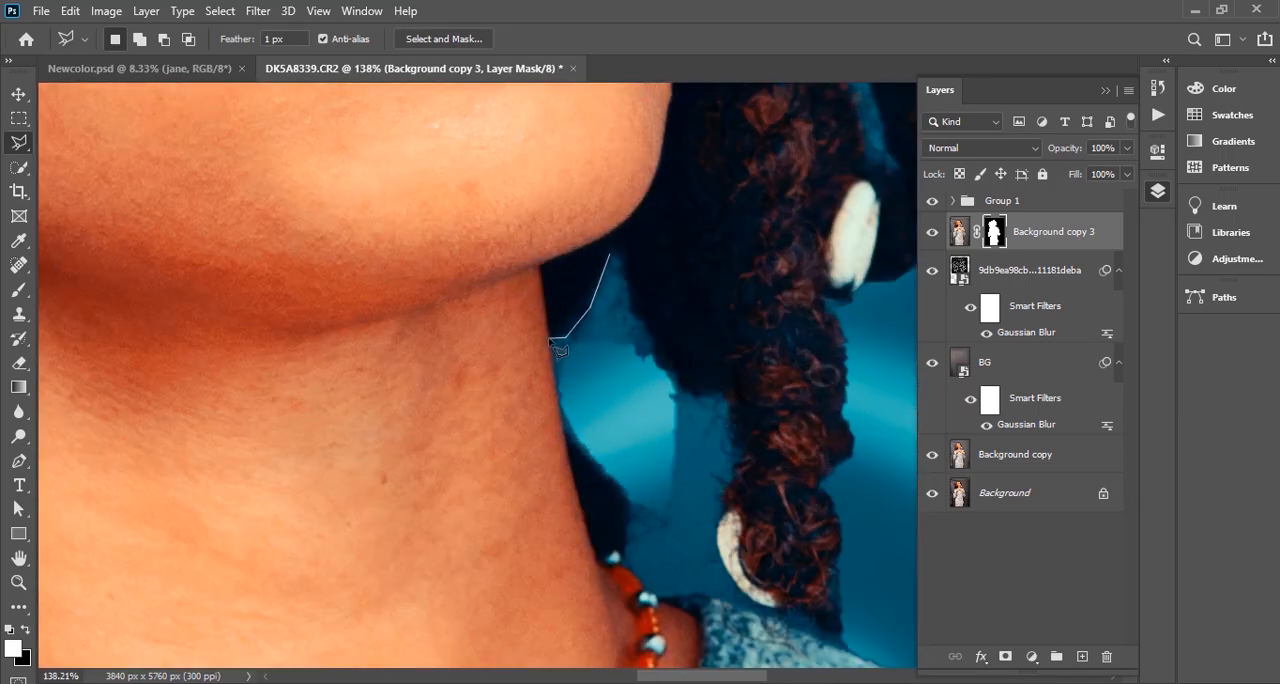
{"action": "left_click", "coordinate": [548, 338]}
{"action": "left_click", "coordinate": [558, 412]}
{"action": "left_click", "coordinate": [623, 494]}
{"action": "left_click", "coordinate": [627, 519]}
{"action": "left_click", "coordinate": [626, 556]}
{"action": "left_click", "coordinate": [645, 584]}
{"action": "left_click", "coordinate": [668, 597]}
{"action": "left_click", "coordinate": [696, 595]}
{"action": "left_click", "coordinate": [770, 614]}
{"action": "mouse_move", "coordinate": [777, 616]}
{"action": "left_mouse_down"}
{"action": "mouse_move", "coordinate": [777, 531]}
{"action": "mouse_move", "coordinate": [567, 357]}
{"action": "left_mouse_up"}
{"action": "left_click", "coordinate": [636, 393]}
{"action": "left_click_drag", "start_coordinate": [658, 410], "coordinate": [478, 344]}
{"action": "left_click", "coordinate": [830, 457]}
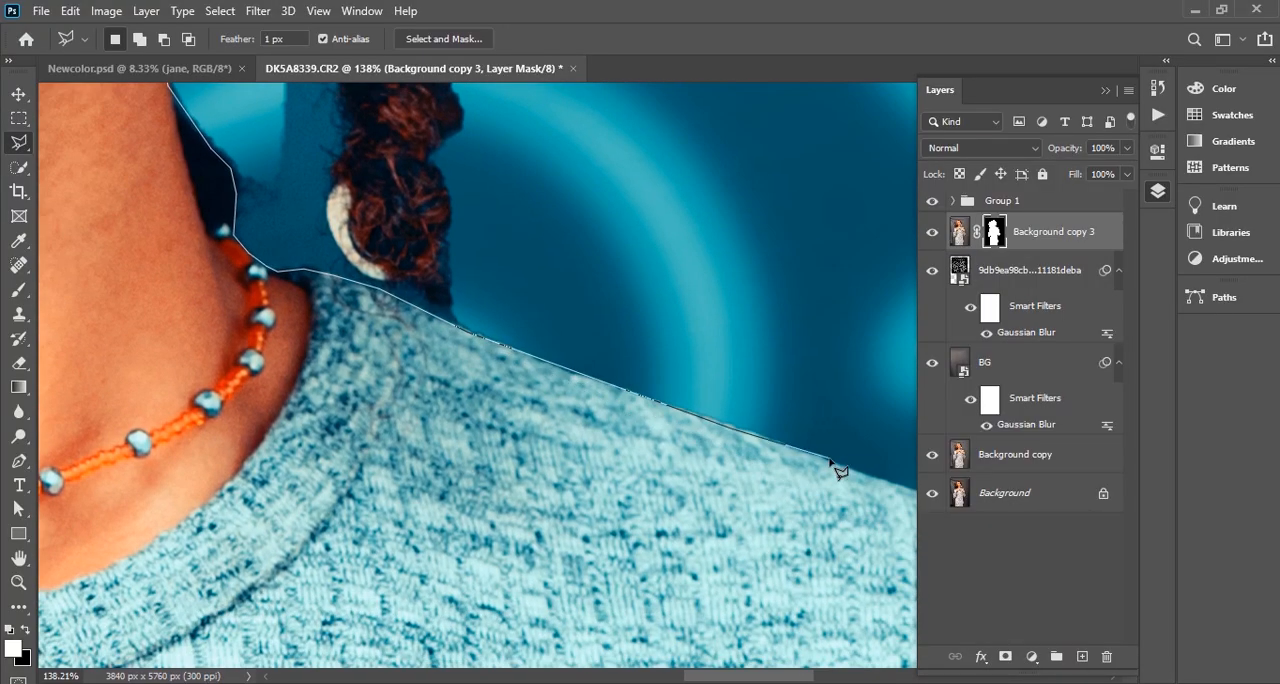
{"action": "left_click", "coordinate": [873, 422]}
{"action": "left_click", "coordinate": [655, 318]}
{"action": "left_click", "coordinate": [530, 296]}
{"action": "left_click", "coordinate": [452, 304]}
{"action": "scroll", "coordinate": [340, 256], "scroll_direction": "up", "scroll_amount": 5}
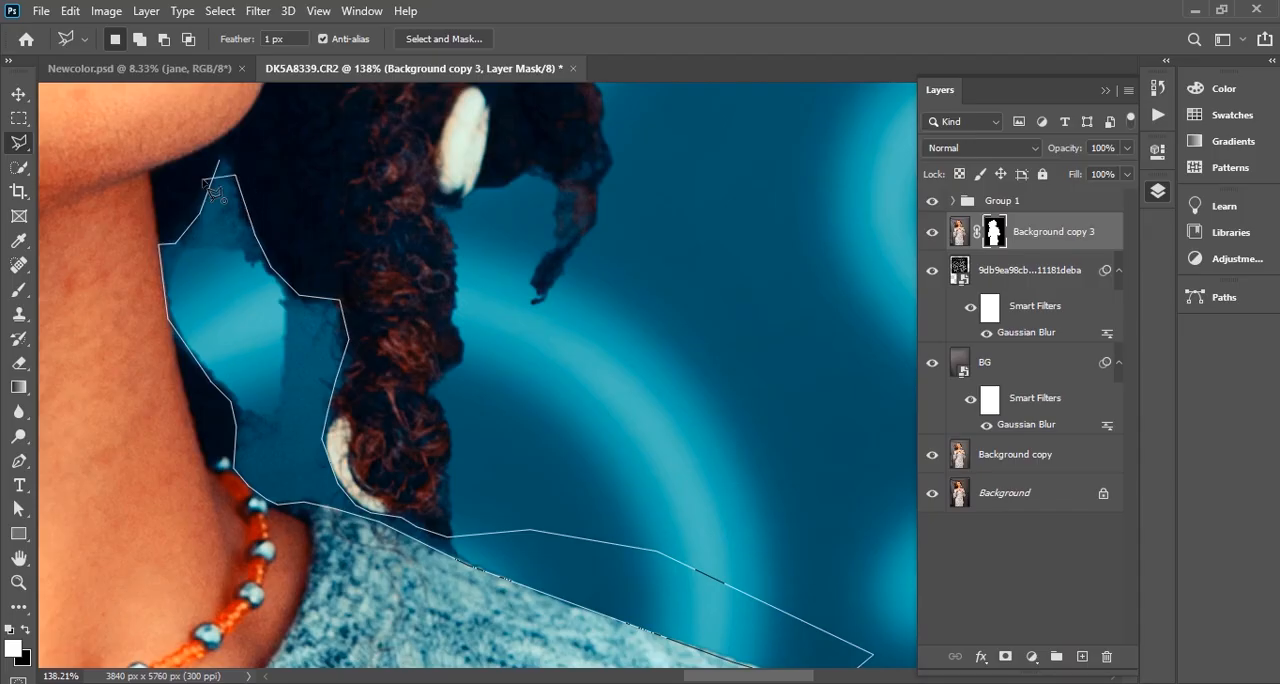
{"action": "left_click", "coordinate": [241, 200]}
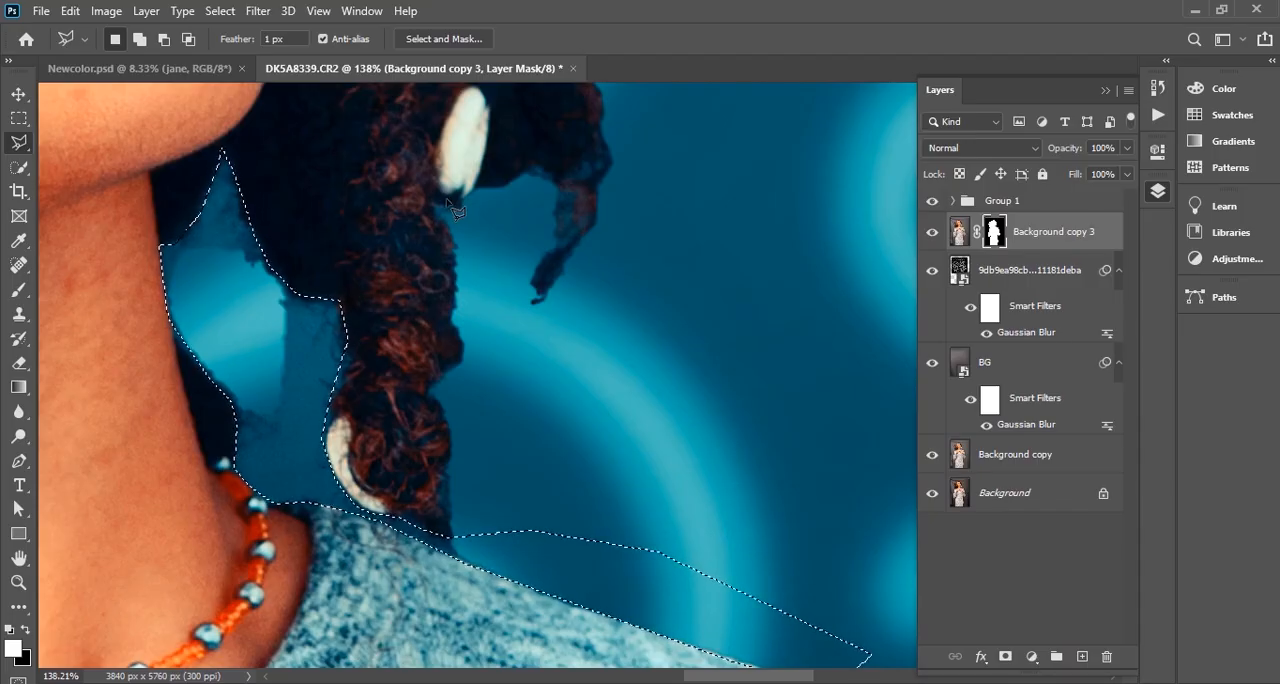
Fill the selected gap beside the neck with black on the Background copy 3 layer mask, and clear the selection
{"action": "scroll", "coordinate": [480, 240], "scroll_direction": "left", "scroll_amount": 2}
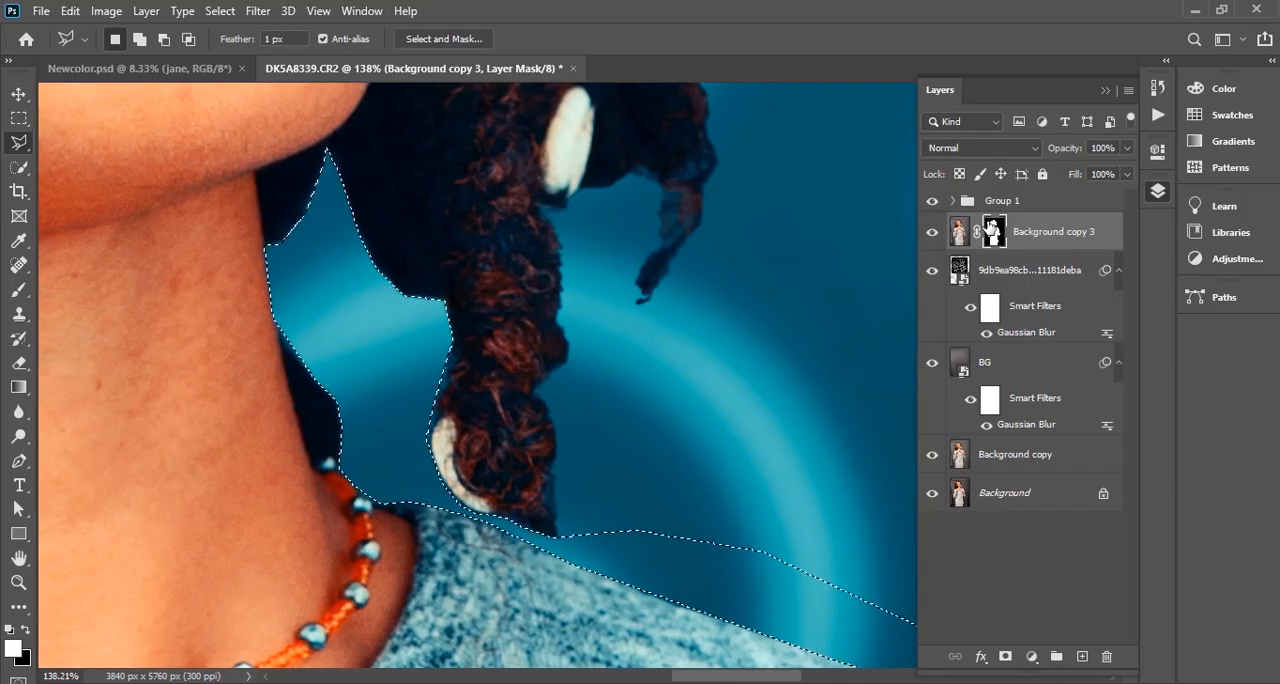
{"action": "key", "text": "ctrl+d"}
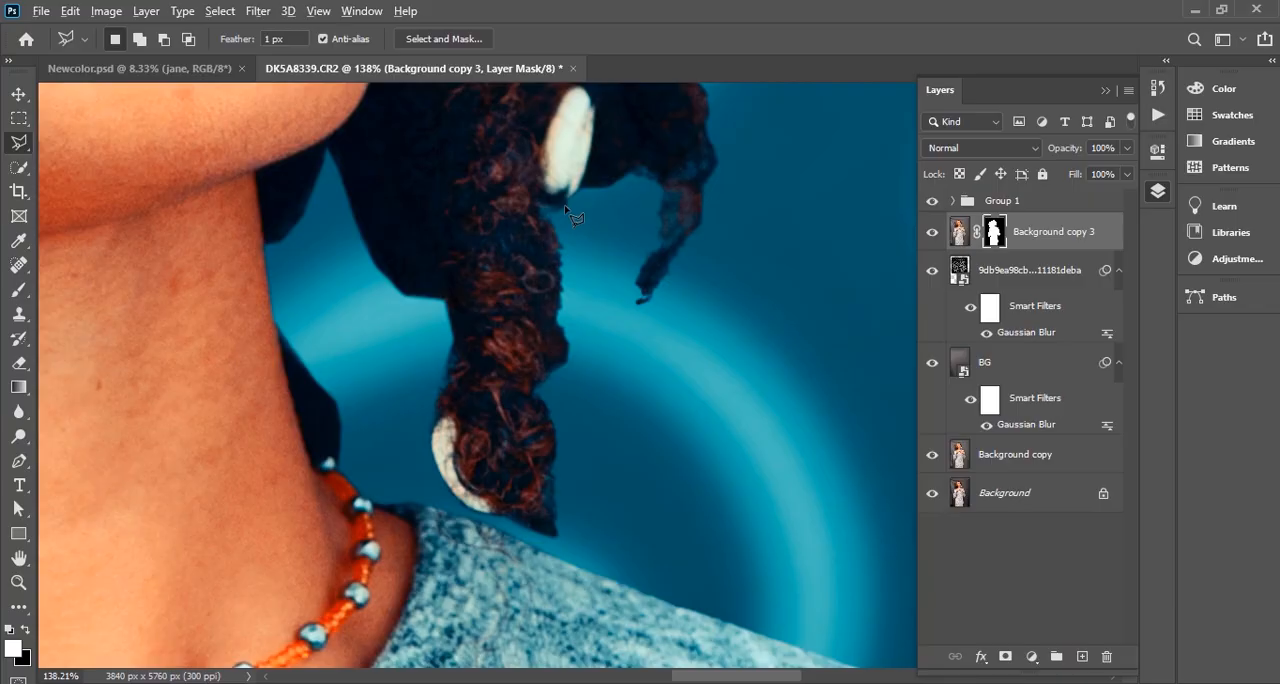
Examine the cutout edges around the braids, shoulders and head for areas that still need masking
{"action": "scroll", "coordinate": [566, 210], "scroll_direction": "down", "scroll_amount": 9}
{"action": "scroll", "coordinate": [412, 286], "scroll_direction": "left", "scroll_amount": 2}
{"action": "scroll", "coordinate": [390, 322], "scroll_direction": "up", "scroll_amount": 4}
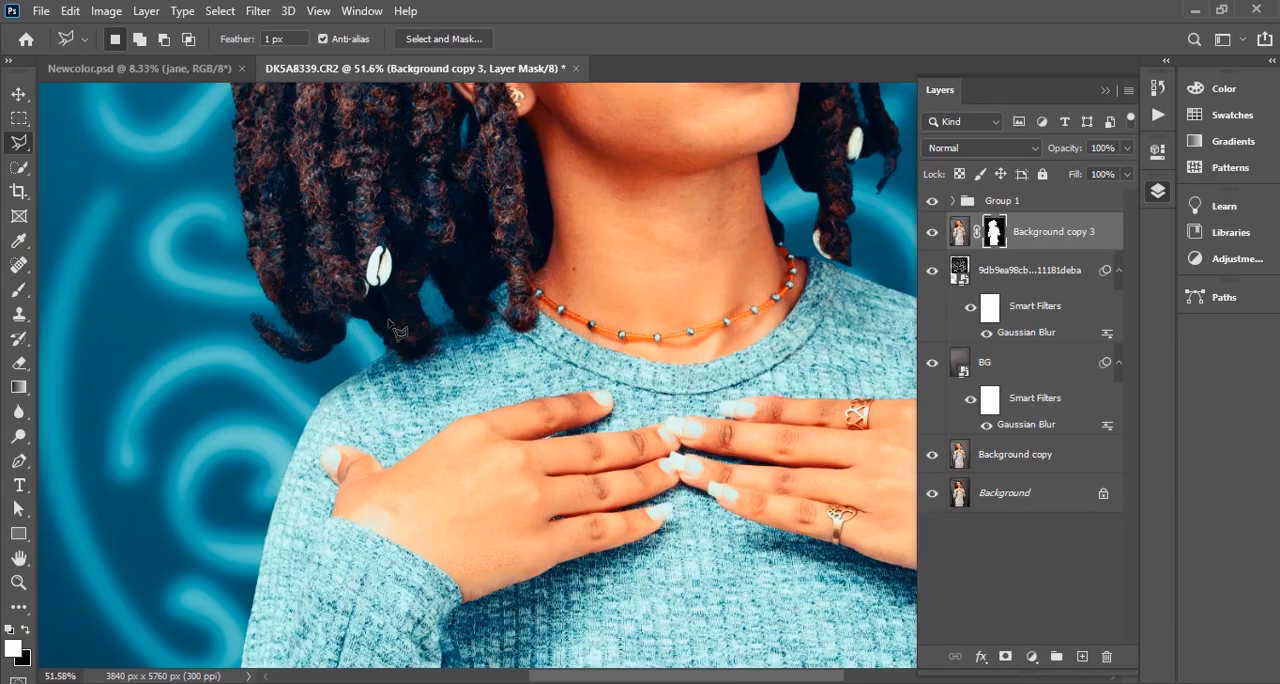
{"action": "scroll", "coordinate": [390, 322], "scroll_direction": "up", "scroll_amount": 3}
{"action": "scroll", "coordinate": [390, 322], "scroll_direction": "up", "scroll_amount": 2}
{"action": "scroll", "coordinate": [390, 322], "scroll_direction": "down", "scroll_amount": 6}
{"action": "scroll", "coordinate": [500, 280], "scroll_direction": "up", "scroll_amount": 3}
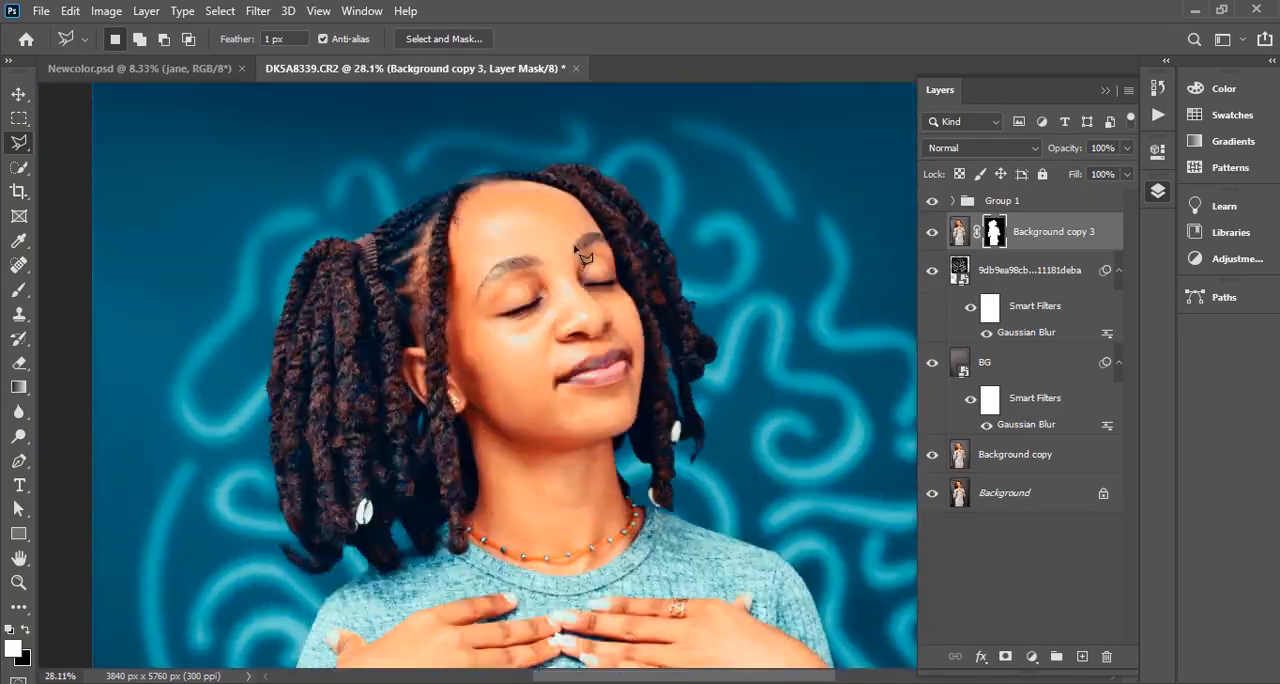
{"action": "scroll", "coordinate": [585, 258], "scroll_direction": "up", "scroll_amount": 5}
{"action": "scroll", "coordinate": [585, 258], "scroll_direction": "down", "scroll_amount": 5}
{"action": "scroll", "coordinate": [708, 292], "scroll_direction": "up", "scroll_amount": 3}
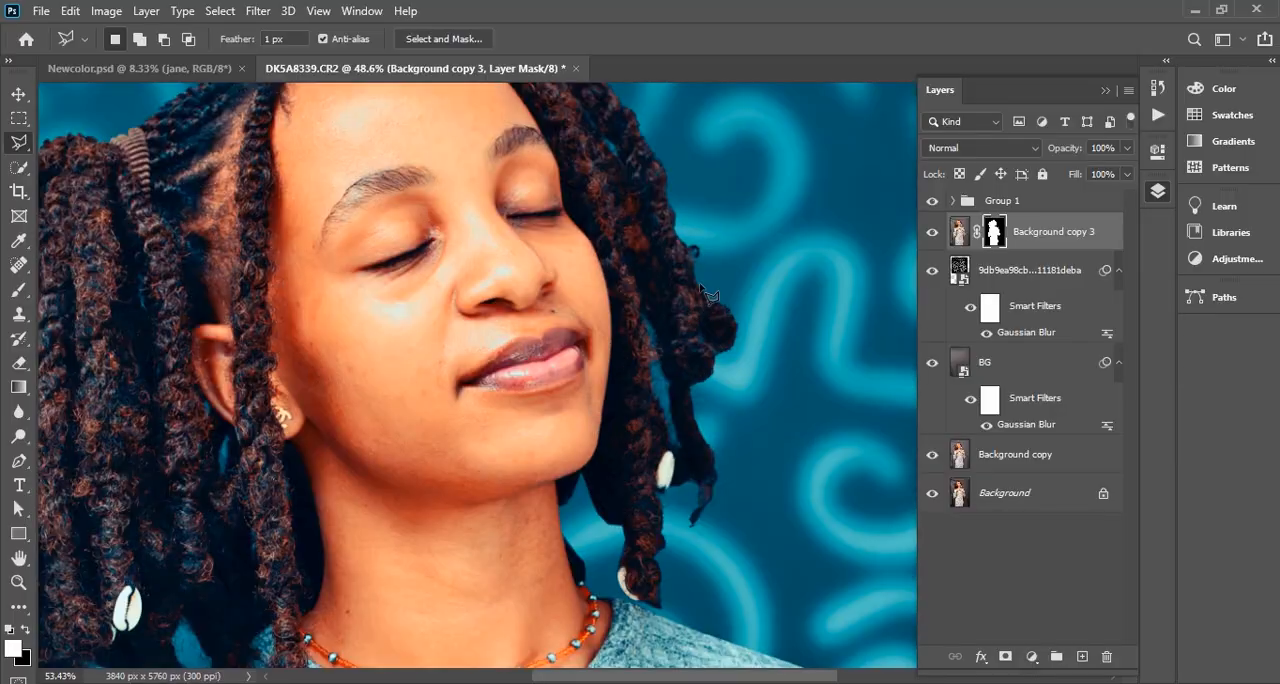
{"action": "scroll", "coordinate": [708, 292], "scroll_direction": "up", "scroll_amount": 2}
{"action": "scroll", "coordinate": [777, 286], "scroll_direction": "down", "scroll_amount": 3}
{"action": "scroll", "coordinate": [850, 290], "scroll_direction": "up", "scroll_amount": 3}
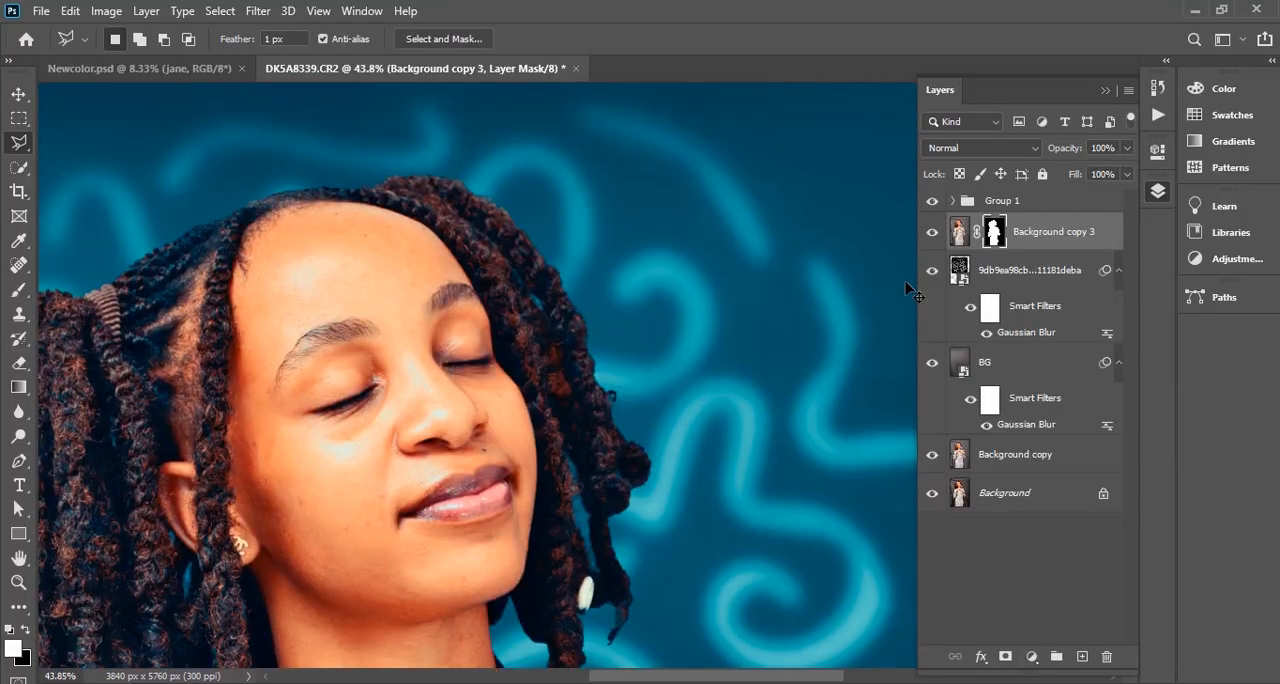
Open the Background copy 3 mask in Select and Mask and brush Refine Edge over the braid tips above the shoulder beside the cowrie shell
{"action": "double_click", "coordinate": [995, 230]}
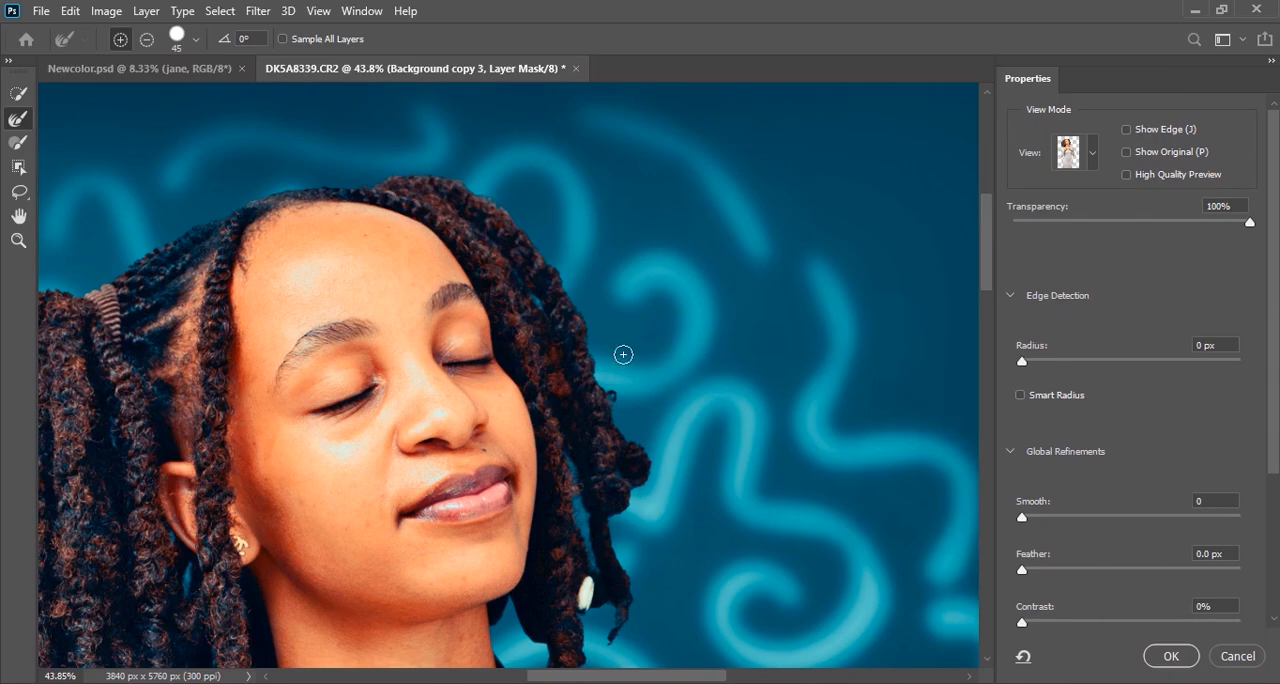
{"action": "scroll", "coordinate": [615, 345], "scroll_direction": "down", "scroll_amount": 3}
{"action": "scroll", "coordinate": [316, 606], "scroll_direction": "left", "scroll_amount": 4}
{"action": "scroll", "coordinate": [354, 323], "scroll_direction": "down", "scroll_amount": 2}
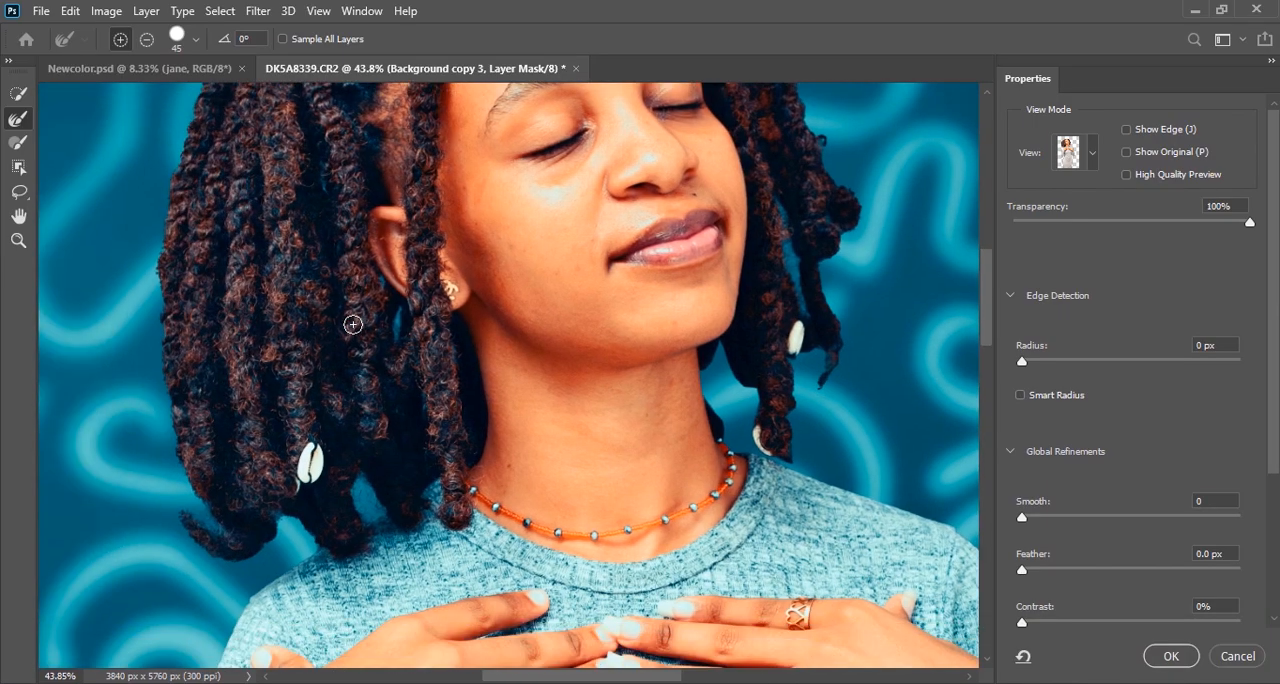
{"action": "scroll", "coordinate": [314, 408], "scroll_direction": "up", "scroll_amount": 5}
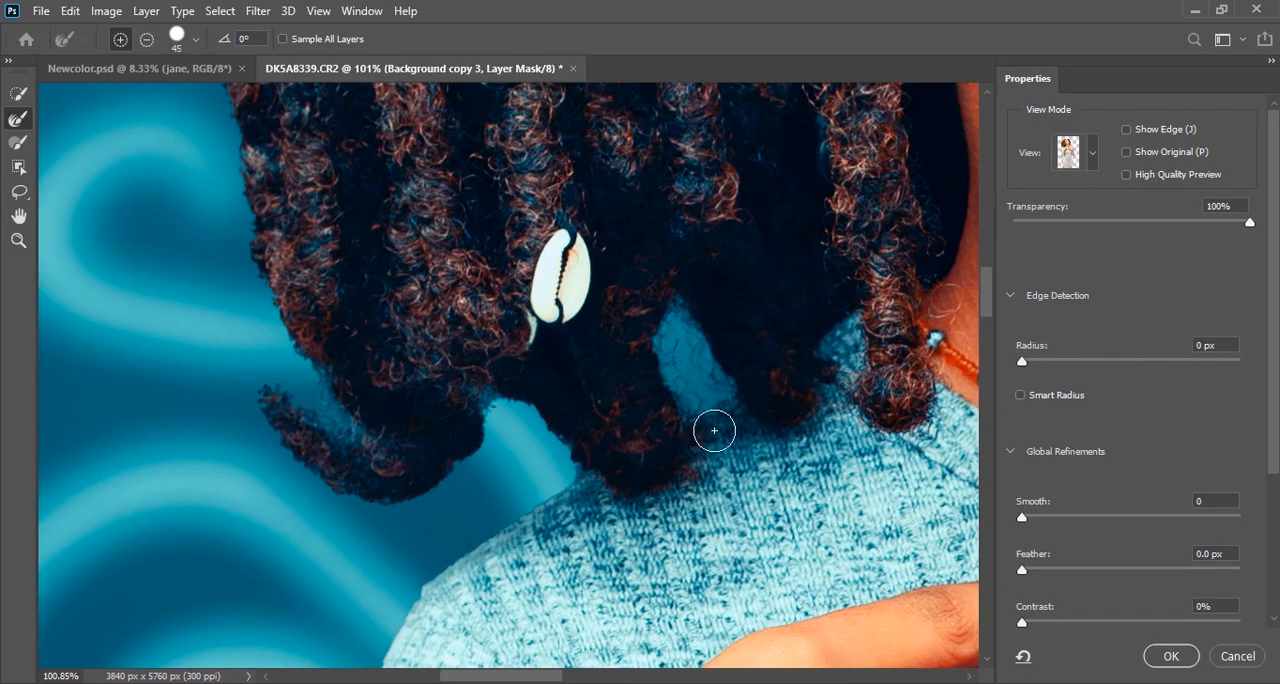
{"action": "left_click_drag", "start_coordinate": [484, 396], "coordinate": [477, 414]}
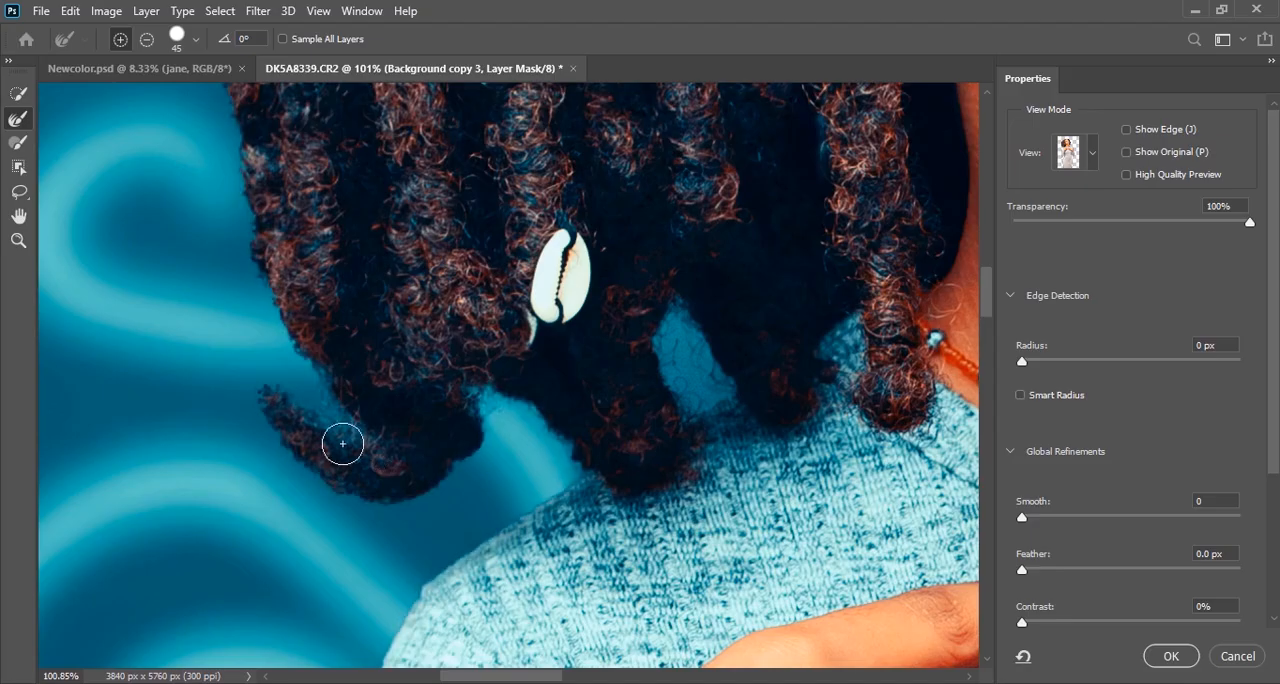
{"action": "left_click_drag", "start_coordinate": [280, 381], "coordinate": [331, 437]}
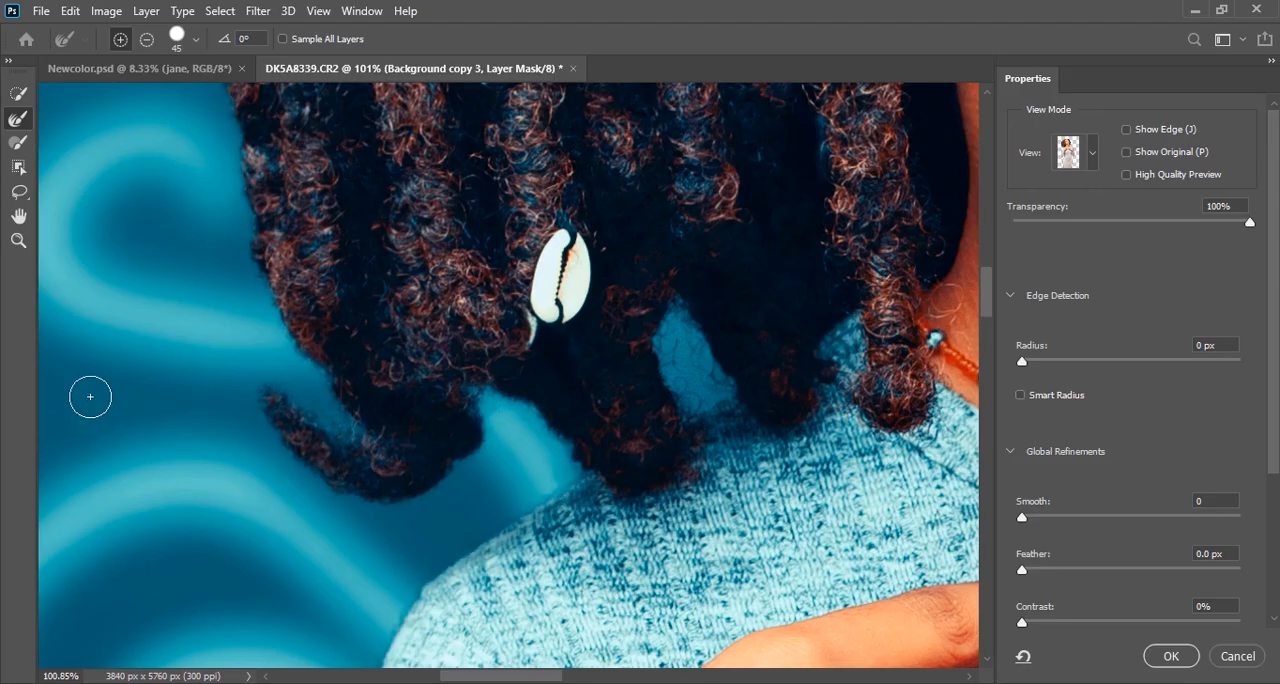
{"action": "scroll", "coordinate": [149, 408], "scroll_direction": "down", "scroll_amount": 6}
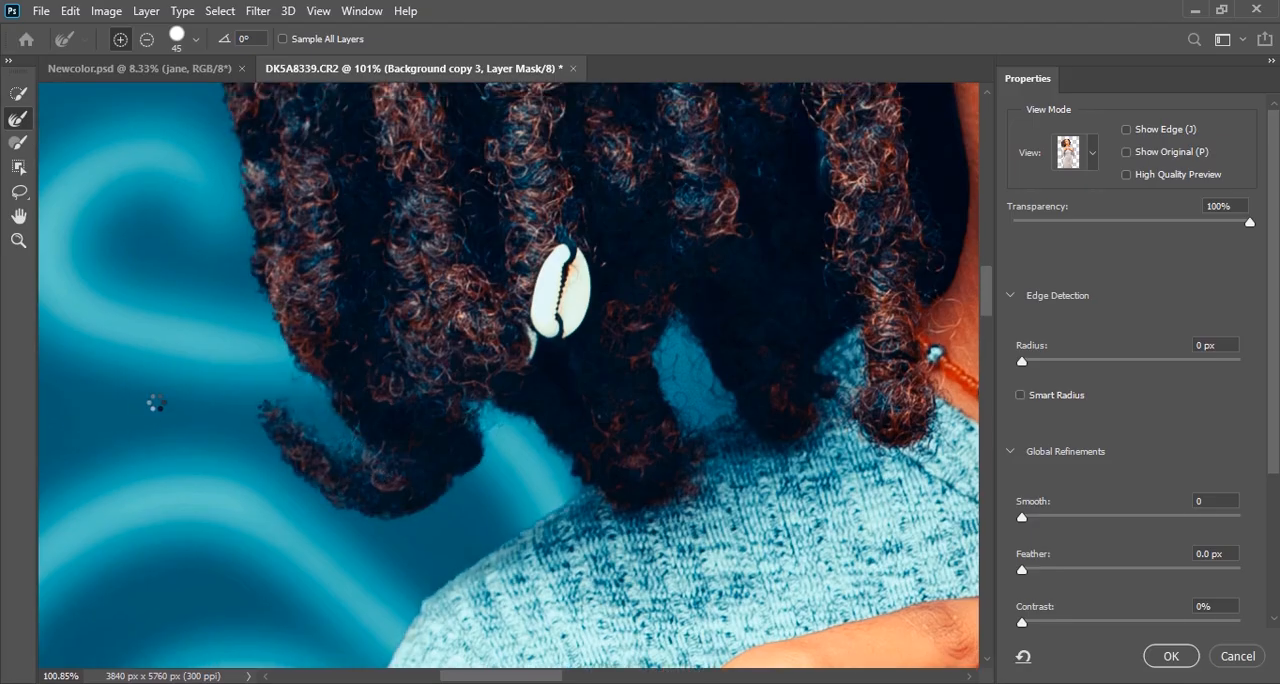
Refine the mask edges of the hair around the gap between the neck and the hanging braid with the Refine Edge Brush
{"action": "scroll", "coordinate": [707, 257], "scroll_direction": "up", "scroll_amount": 4}
{"action": "scroll", "coordinate": [707, 257], "scroll_direction": "up", "scroll_amount": 3}
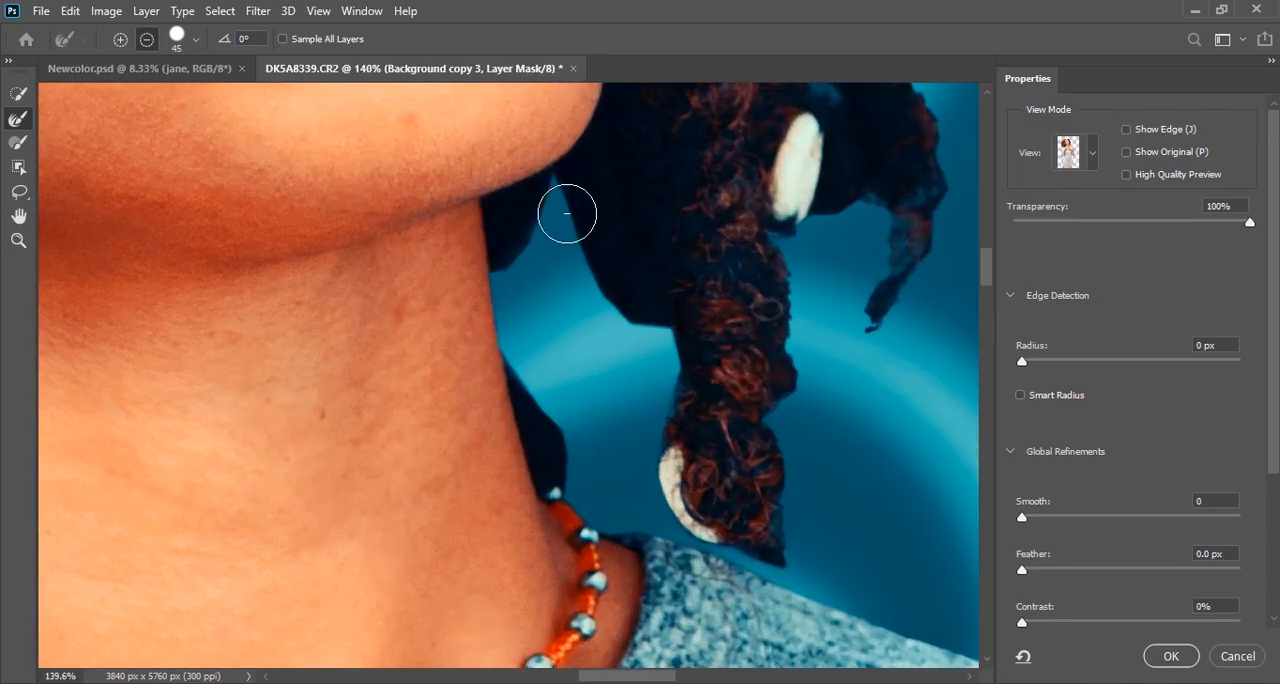
{"action": "mouse_move", "coordinate": [632, 320]}
{"action": "left_mouse_down"}
{"action": "mouse_move", "coordinate": [680, 367]}
{"action": "mouse_move", "coordinate": [672, 461]}
{"action": "left_mouse_up"}
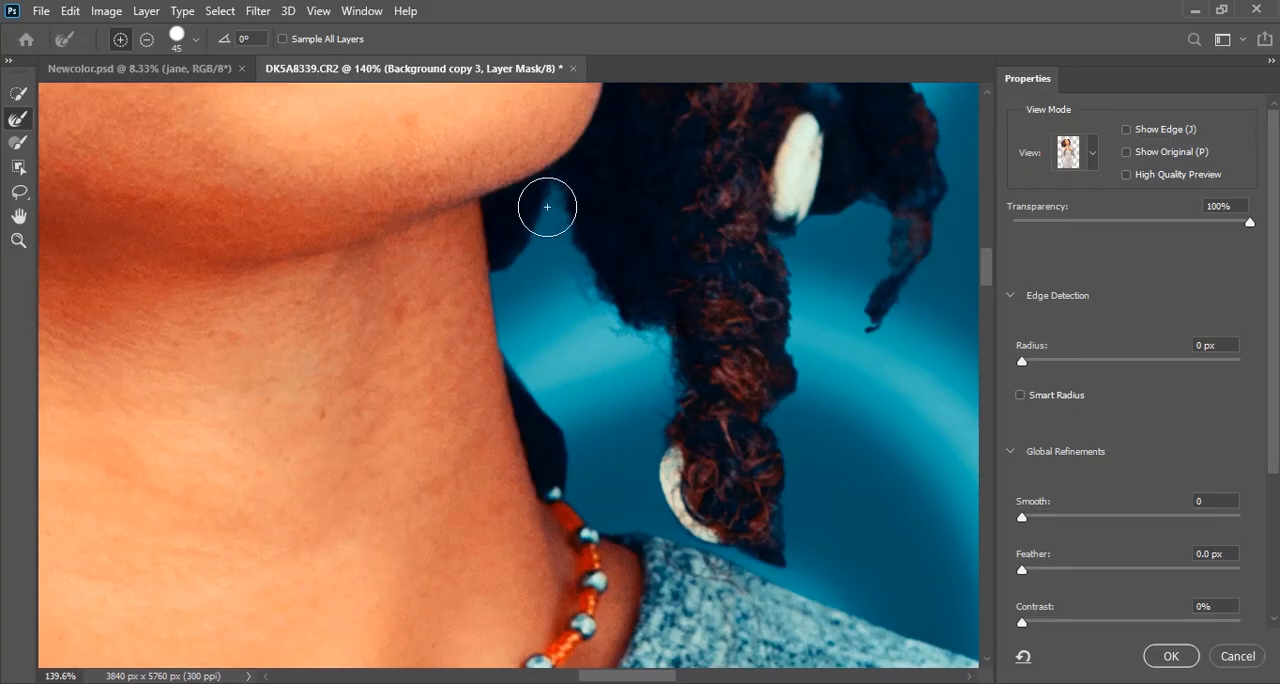
{"action": "left_click_drag", "start_coordinate": [497, 322], "coordinate": [586, 486]}
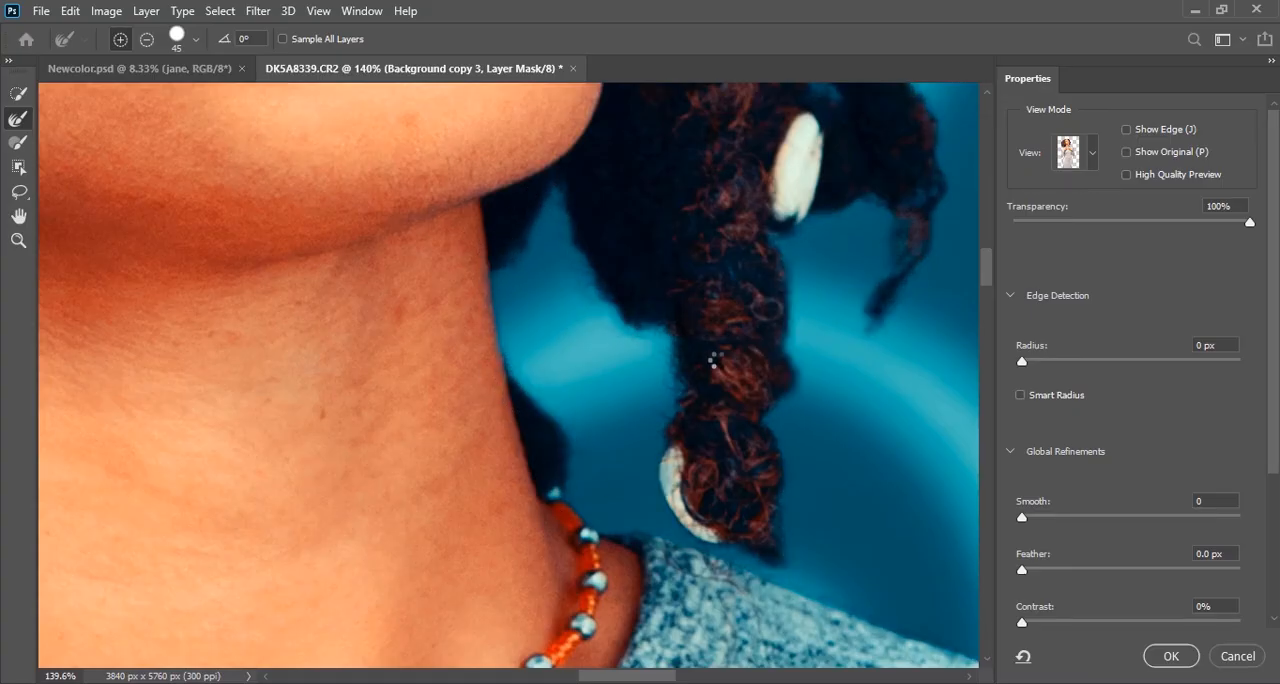
Refine the mask edge along the thin outer braid beside the cheek and up around the head
{"action": "scroll", "coordinate": [614, 331], "scroll_direction": "down", "scroll_amount": 4}
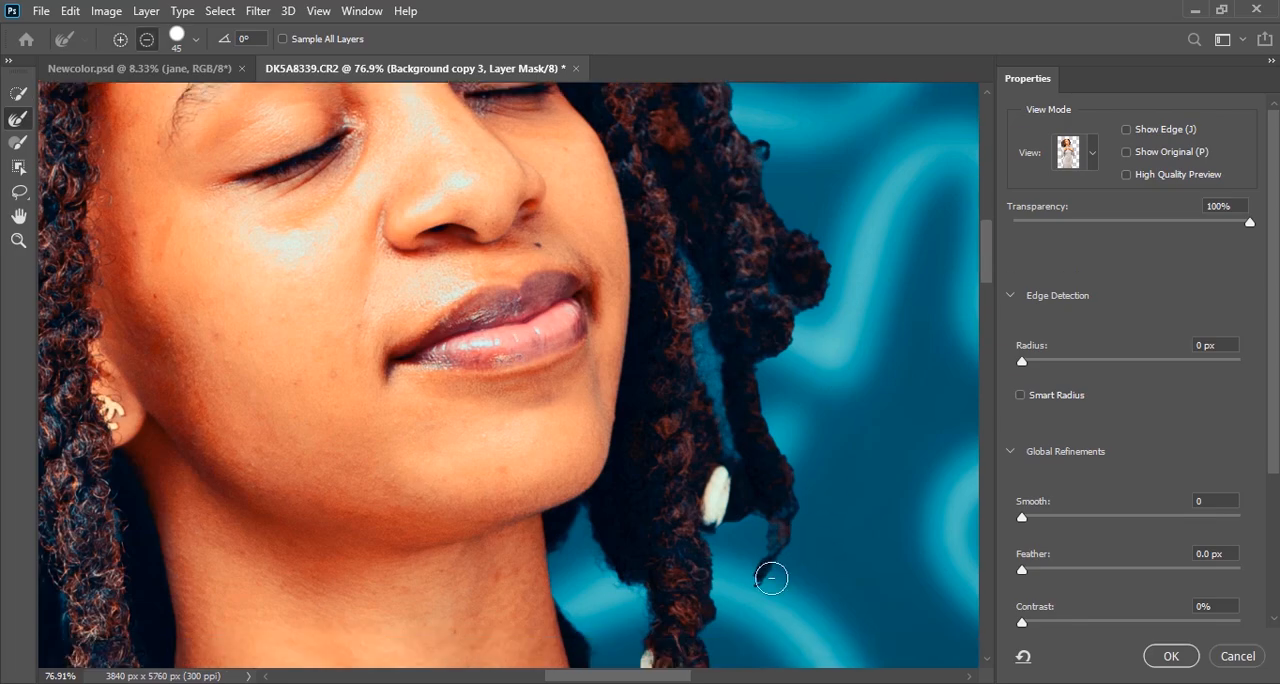
{"action": "scroll", "coordinate": [771, 578], "scroll_direction": "up", "scroll_amount": 2}
{"action": "mouse_move", "coordinate": [771, 570]}
{"action": "left_mouse_down"}
{"action": "mouse_move", "coordinate": [757, 334]}
{"action": "mouse_move", "coordinate": [774, 280]}
{"action": "left_mouse_up"}
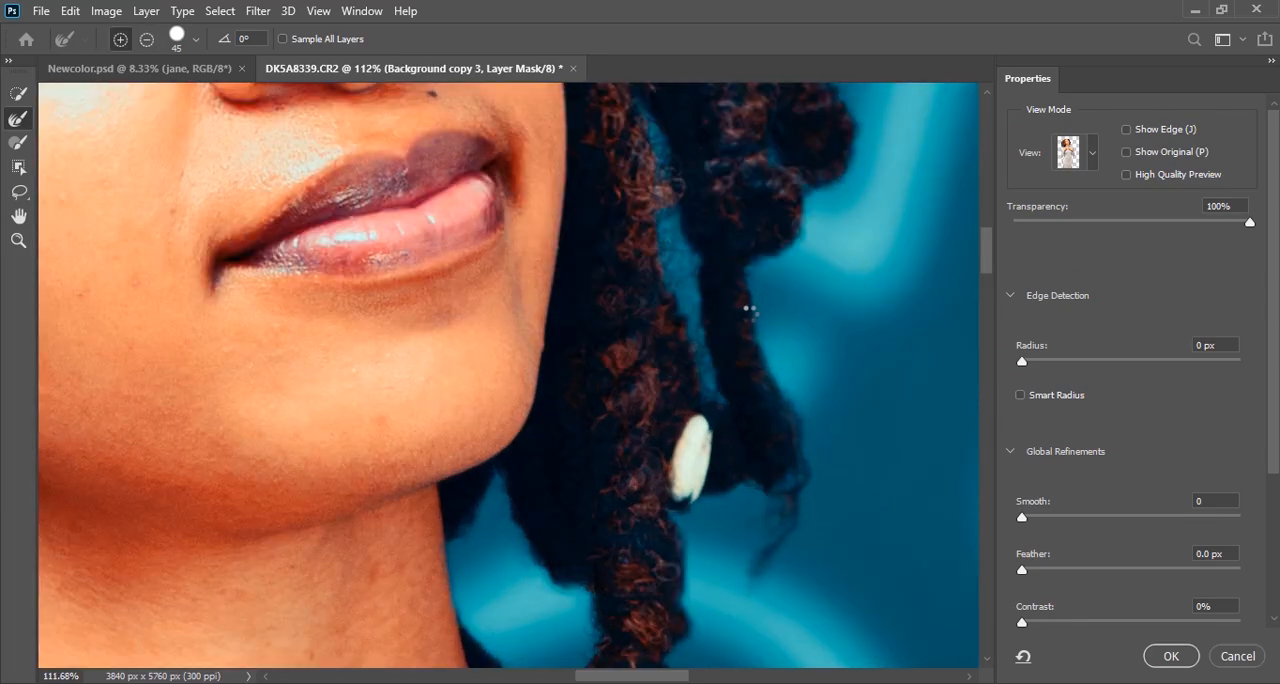
{"action": "scroll", "coordinate": [677, 343], "scroll_direction": "down", "scroll_amount": 4}
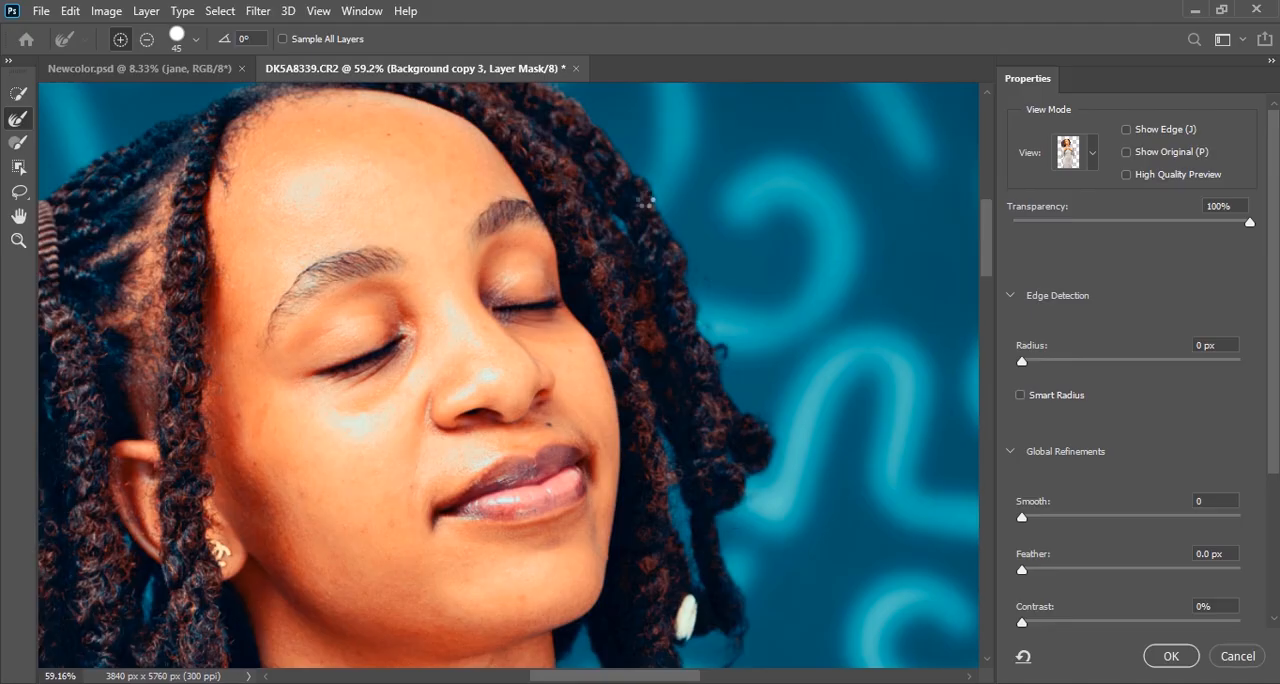
{"action": "scroll", "coordinate": [649, 206], "scroll_direction": "up", "scroll_amount": 2}
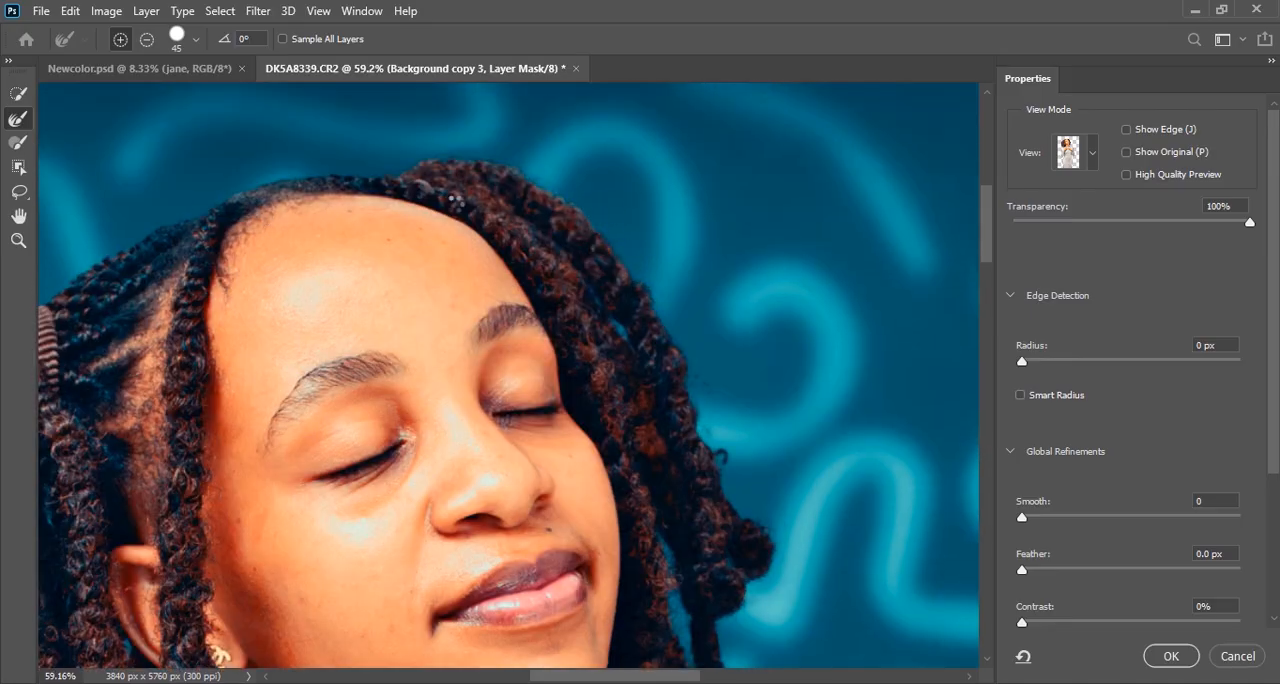
Review the full portrait and apply the edge refinements to the Background copy 3 mask
{"action": "scroll", "coordinate": [500, 195], "scroll_direction": "down", "scroll_amount": 6}
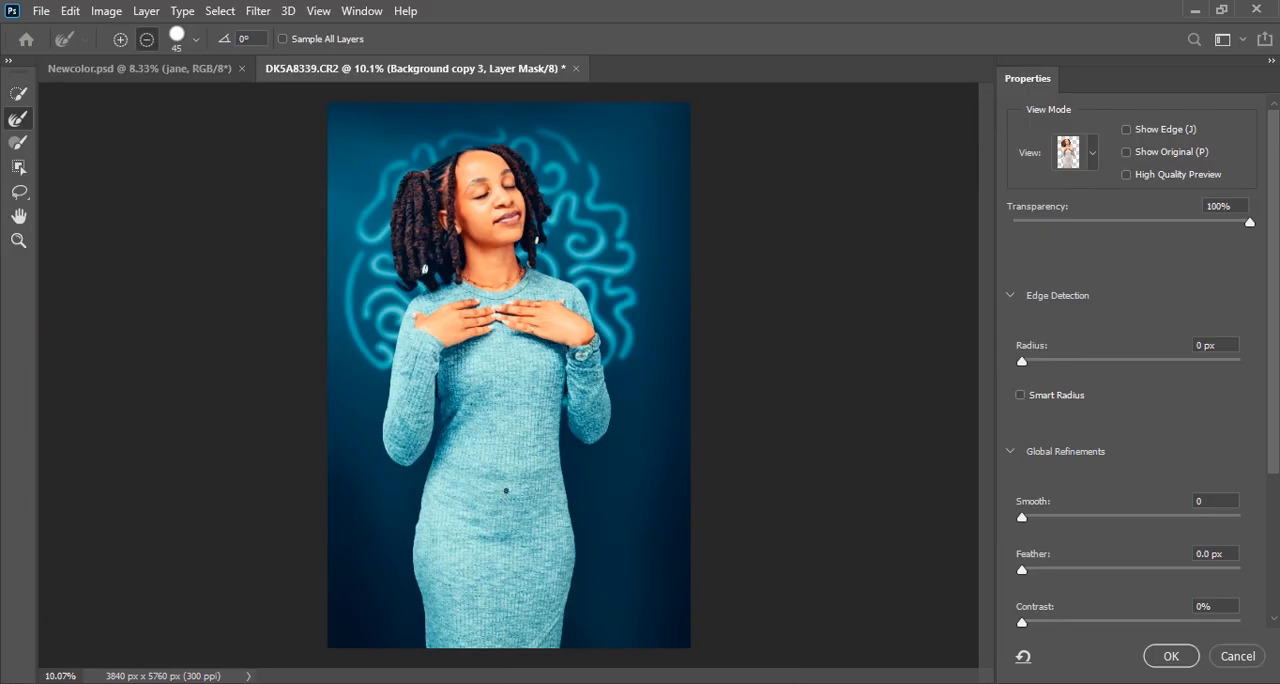
{"action": "scroll", "coordinate": [506, 490], "scroll_direction": "up", "scroll_amount": 1}
{"action": "scroll", "coordinate": [532, 437], "scroll_direction": "down", "scroll_amount": 2}
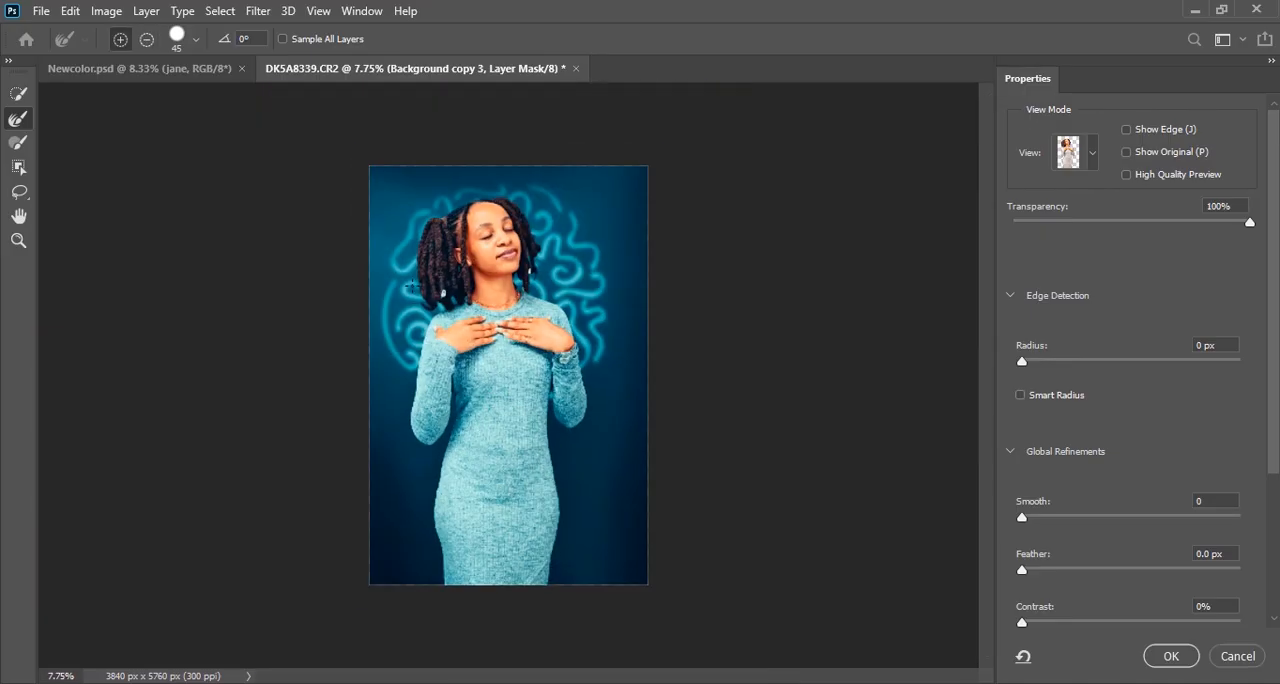
{"action": "scroll", "coordinate": [410, 287], "scroll_direction": "up", "scroll_amount": 2}
{"action": "scroll", "coordinate": [886, 568], "scroll_direction": "down", "scroll_amount": 1}
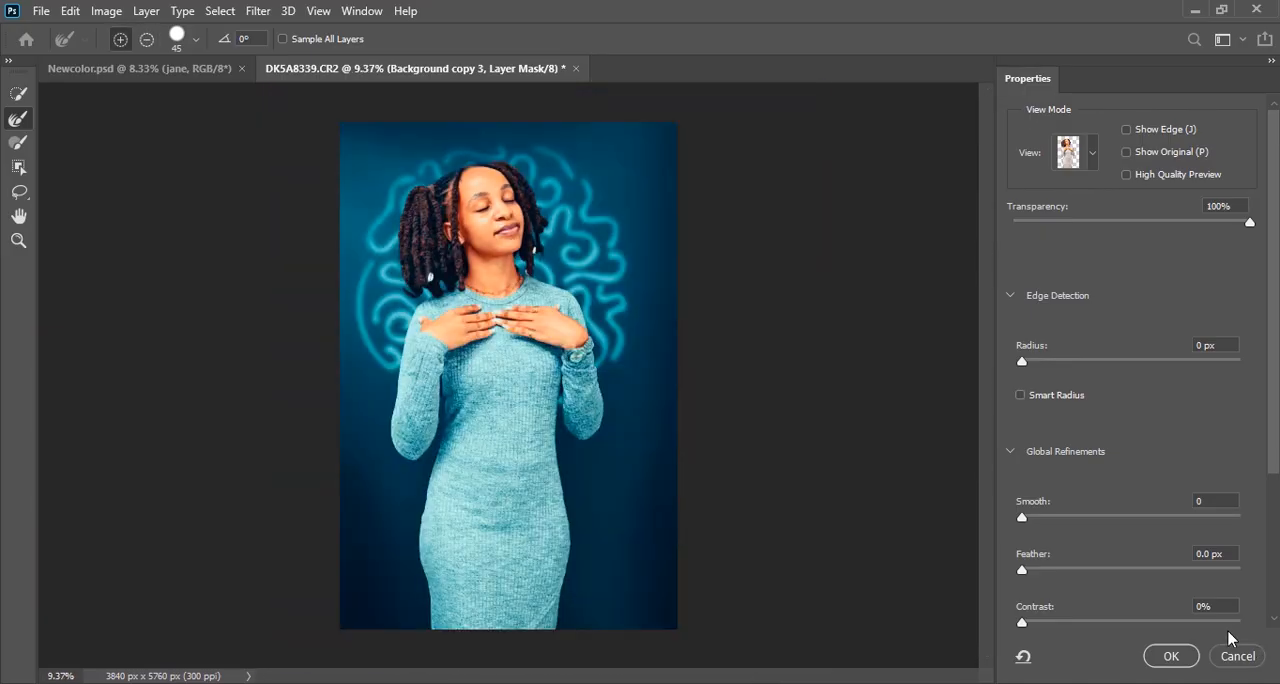
{"action": "left_click", "coordinate": [1168, 656]}
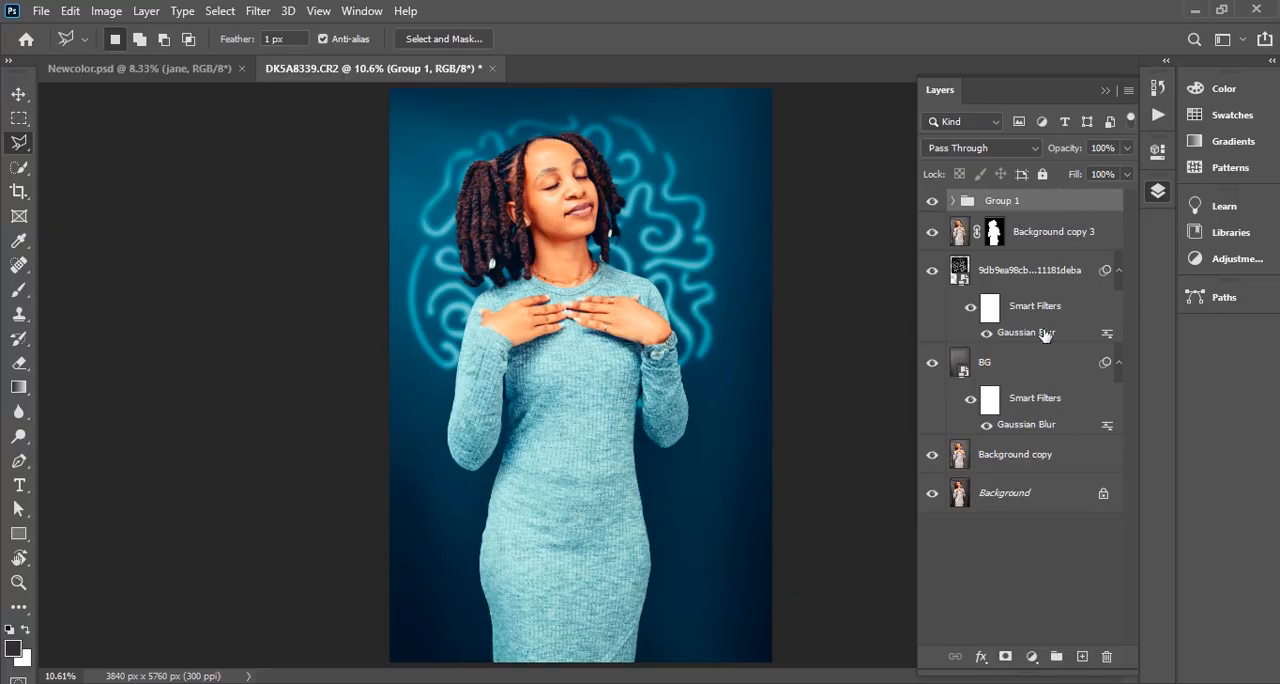
Duplicate all layers from Group 1 down to Background copy and merge the duplicates into a single layer
{"action": "left_click", "coordinate": [1030, 455], "text": "shift"}
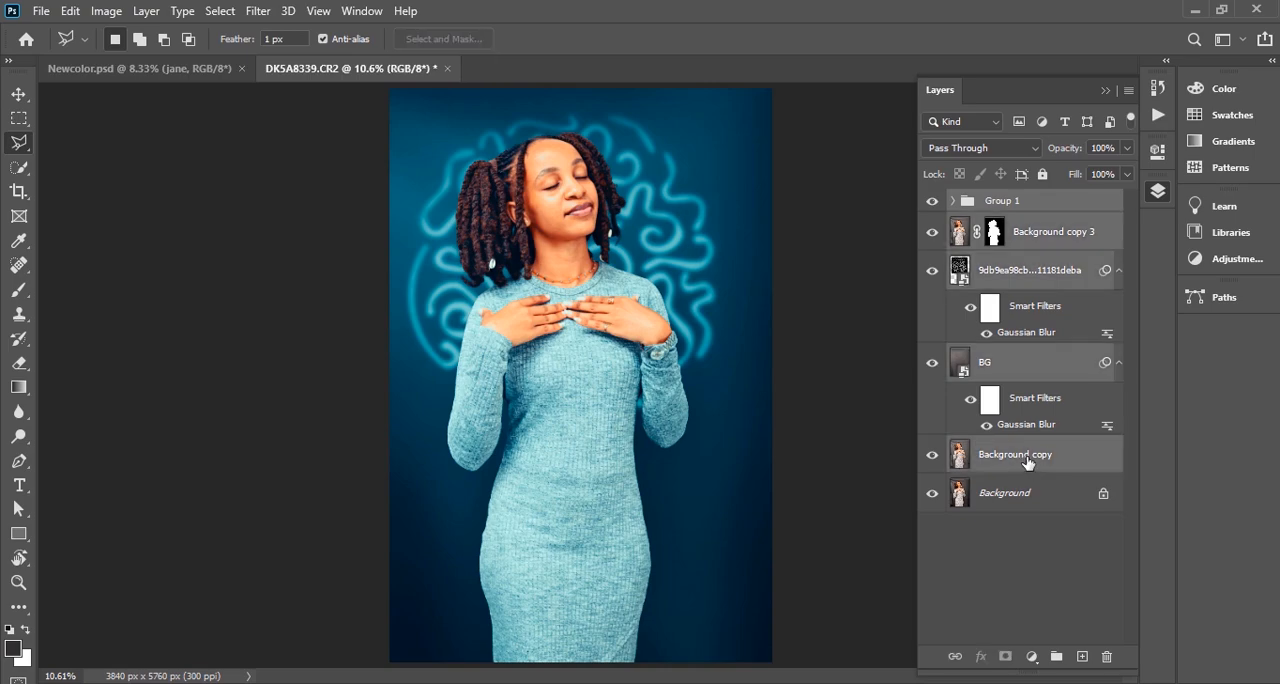
{"action": "key", "text": "ctrl+j"}
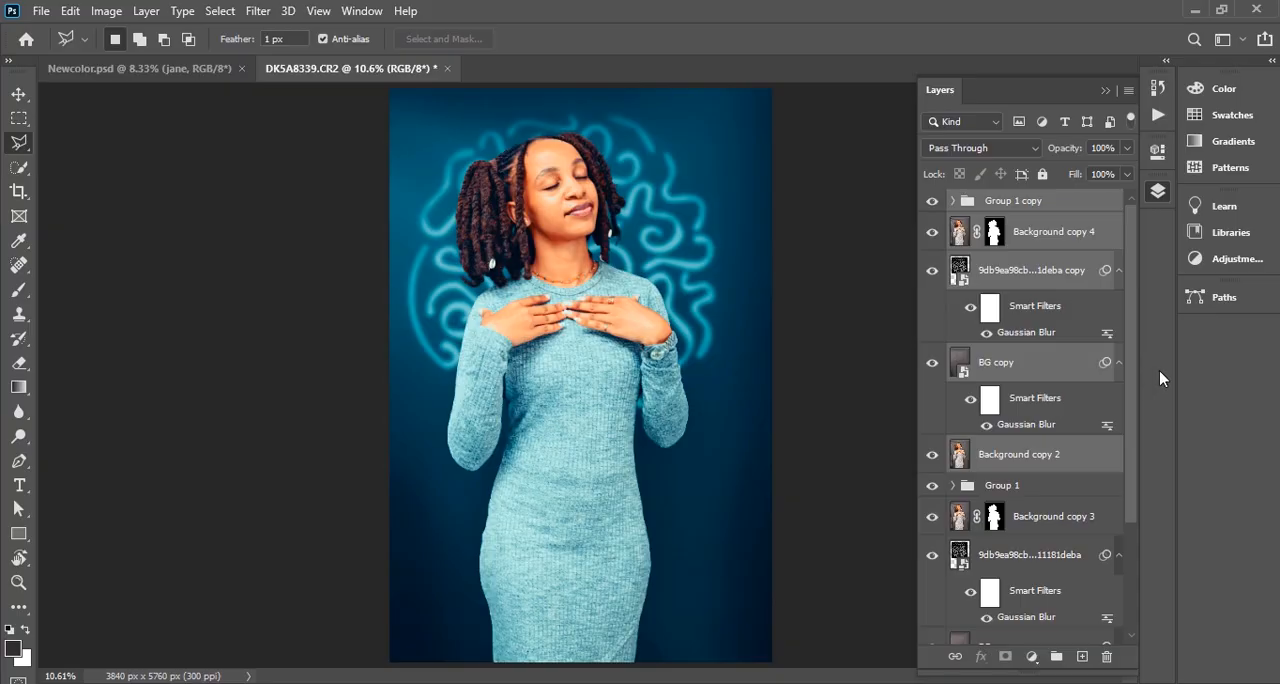
{"action": "key", "text": "ctrl+e"}
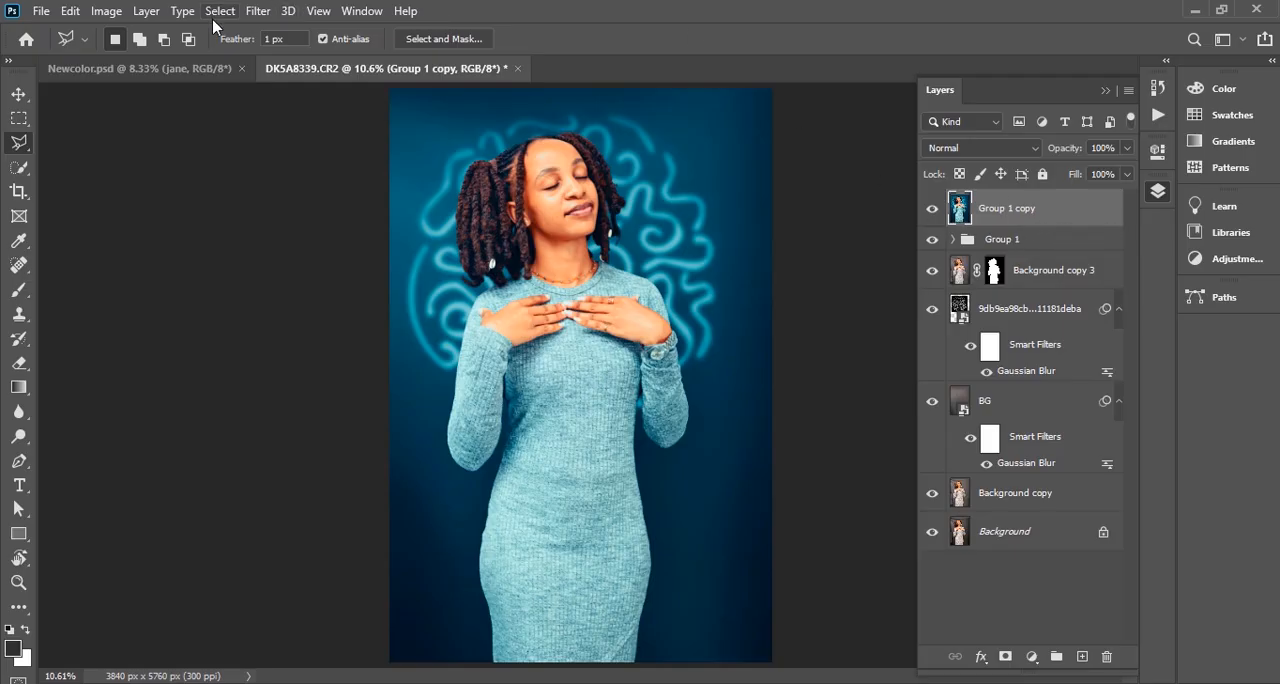
Open the merged layer in the Photo-Toolbox SkinFiner filter
{"action": "left_click", "coordinate": [257, 11]}
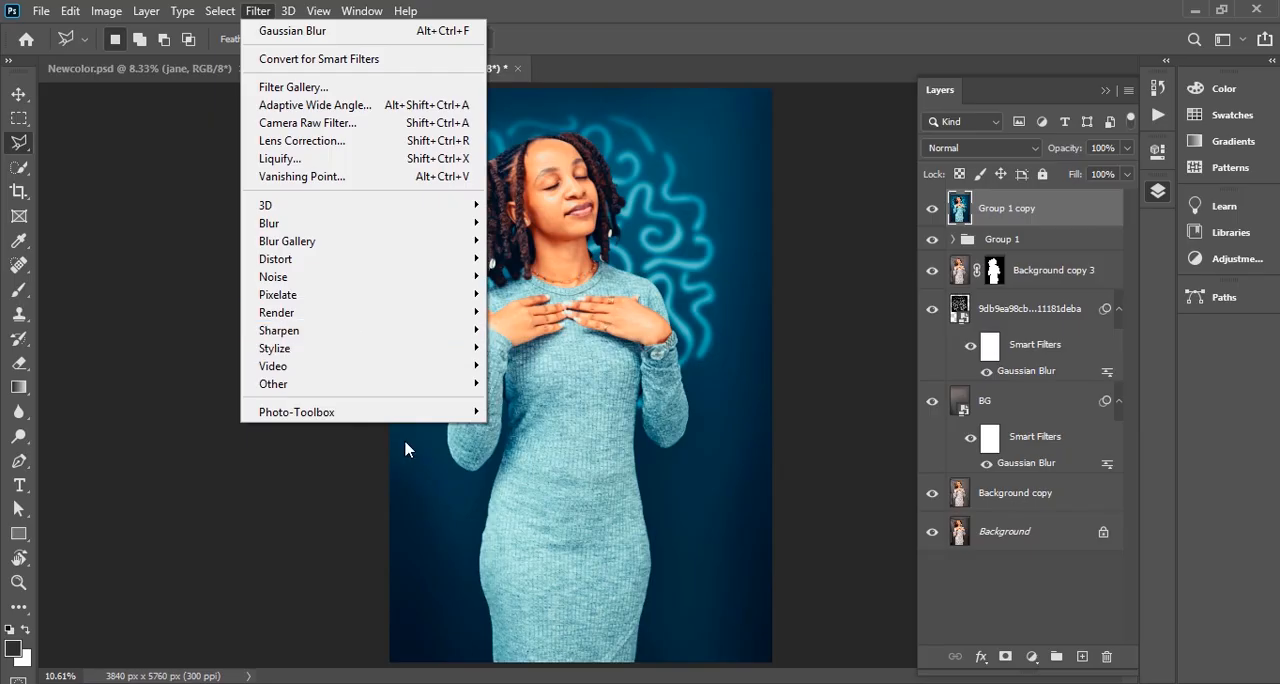
{"action": "mouse_move", "coordinate": [358, 414]}
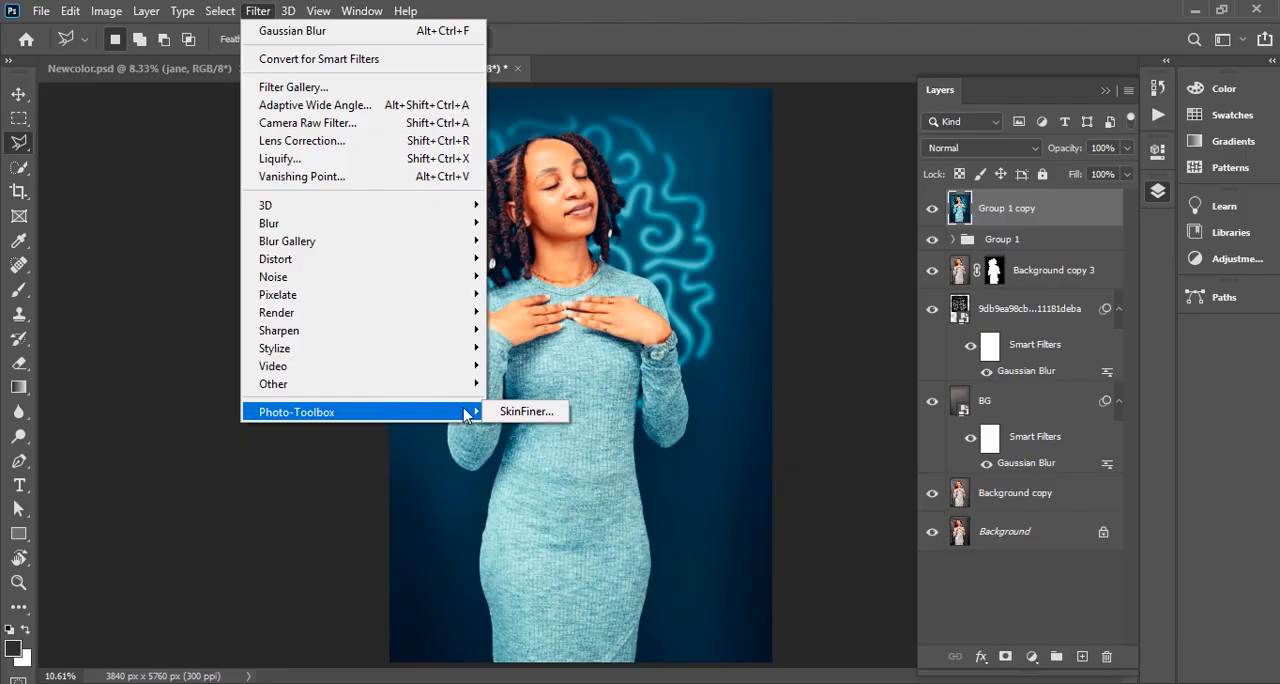
{"action": "left_click", "coordinate": [510, 411]}
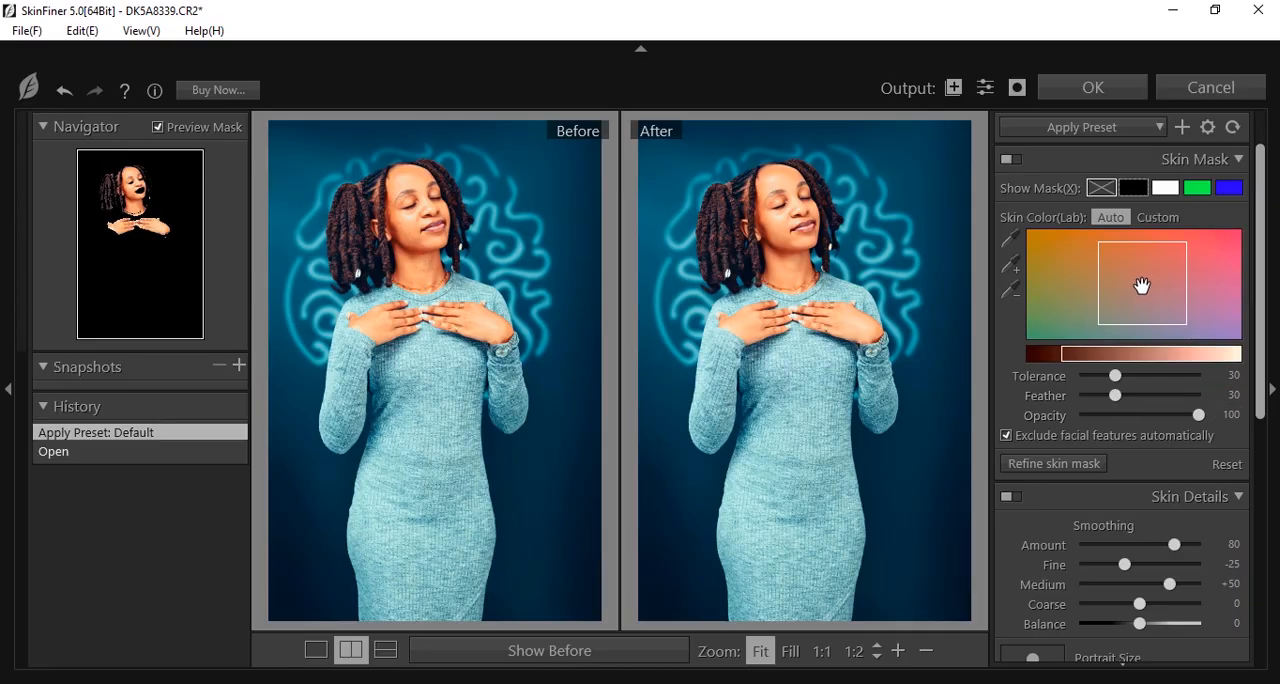
Shift the skin mask's color range toward orange-yellow and set skin smoothing to Amount 84, Medium +59 and Coarse +30
{"action": "left_click_drag", "start_coordinate": [1141, 286], "coordinate": [1098, 276]}
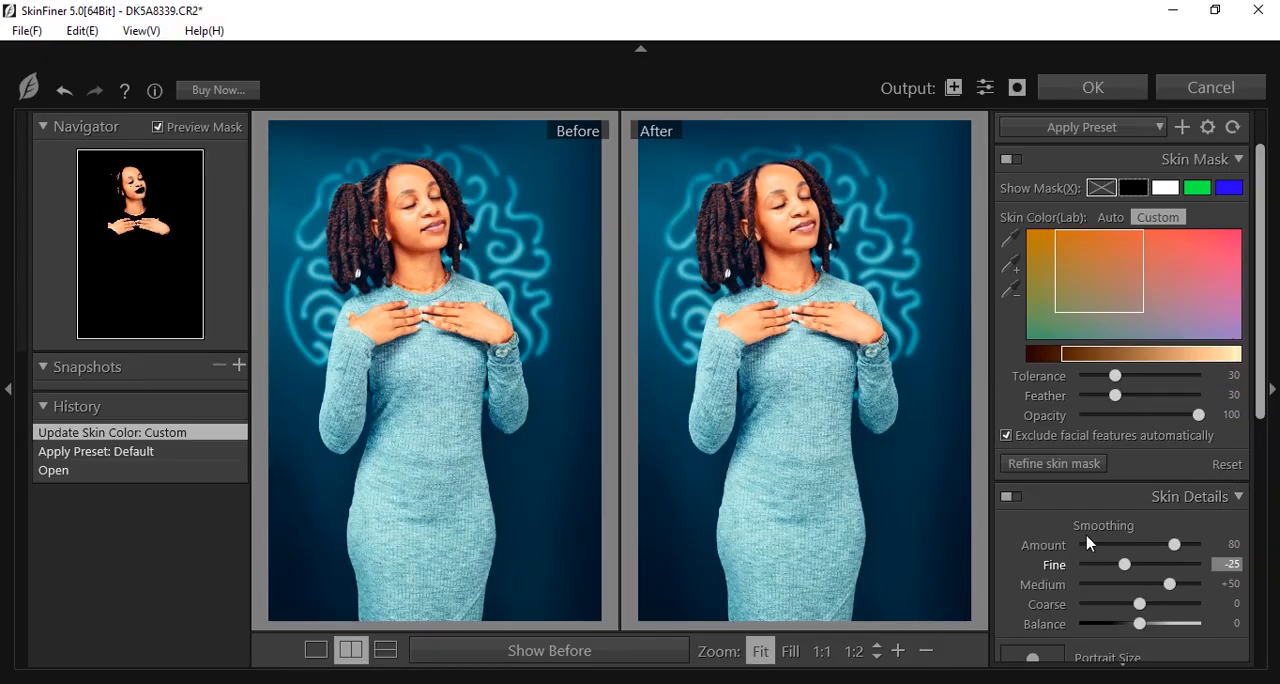
{"action": "scroll", "coordinate": [1174, 543], "scroll_direction": "down", "scroll_amount": 3}
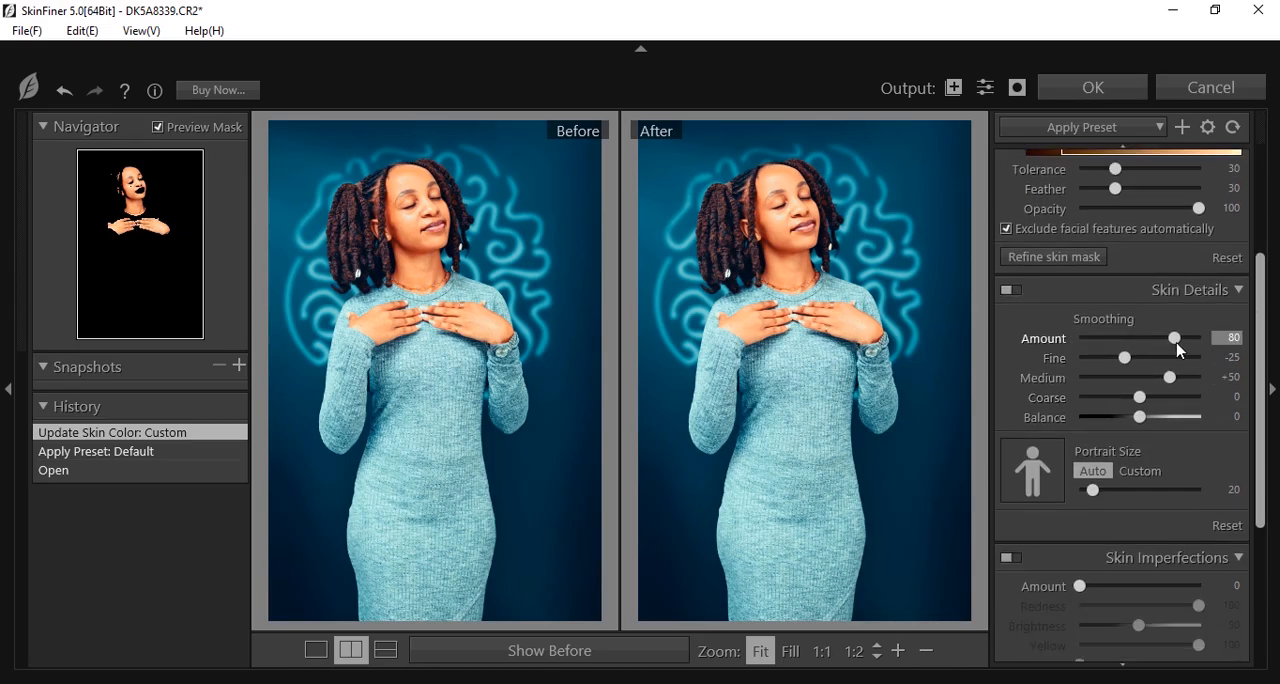
{"action": "left_click_drag", "start_coordinate": [1176, 345], "coordinate": [1161, 407]}
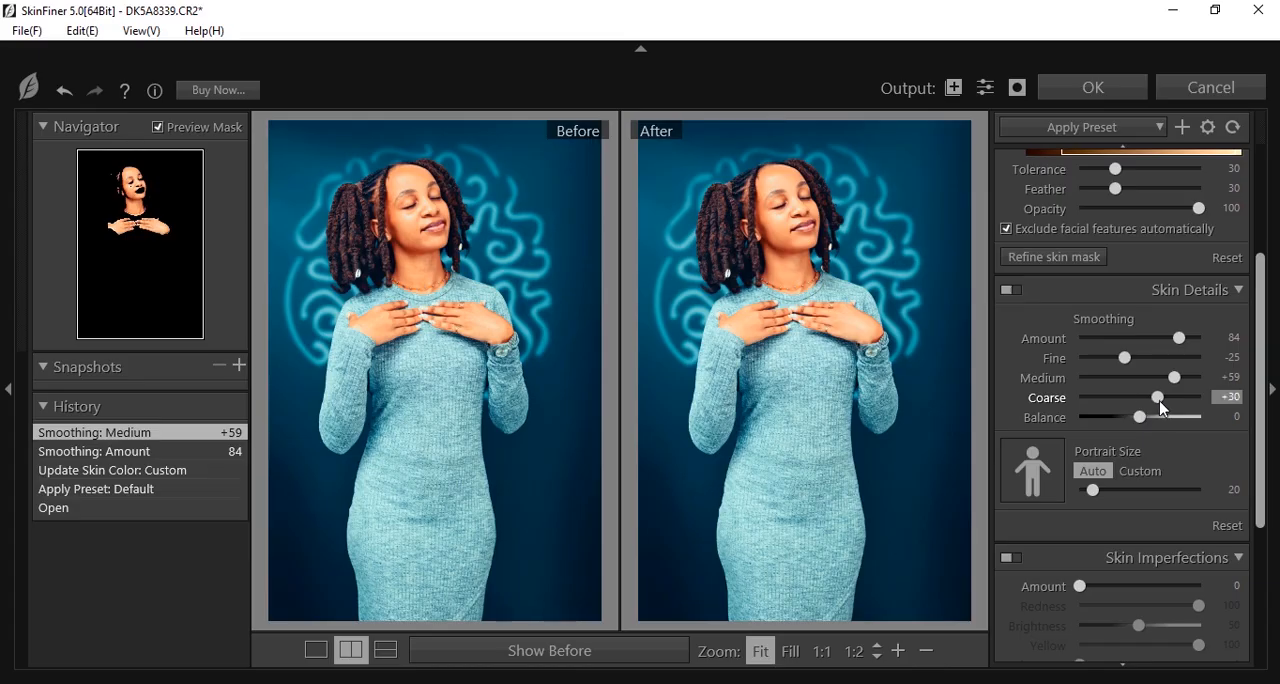
Check the face up close and refine the skin smoothing to Amount 87, Fine -15, Medium +63 and Coarse +41
{"action": "left_click", "coordinate": [782, 222]}
{"action": "left_click_drag", "start_coordinate": [883, 206], "coordinate": [803, 340]}
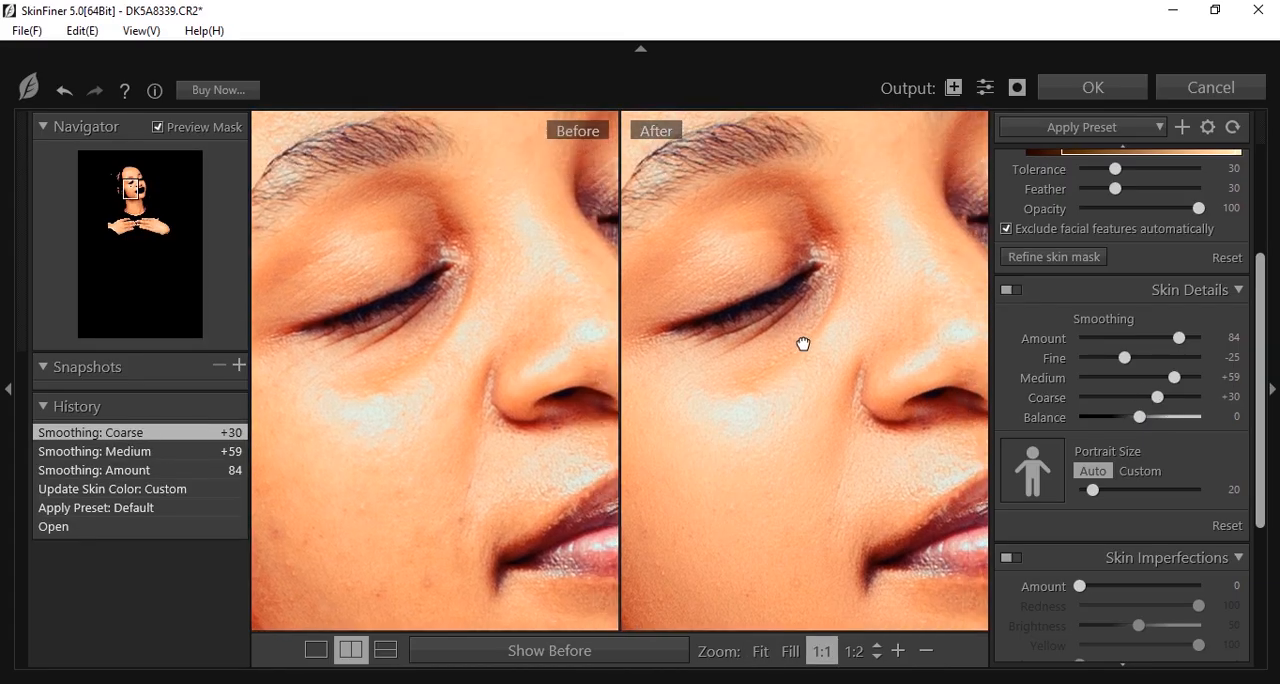
{"action": "left_click_drag", "start_coordinate": [835, 212], "coordinate": [809, 285]}
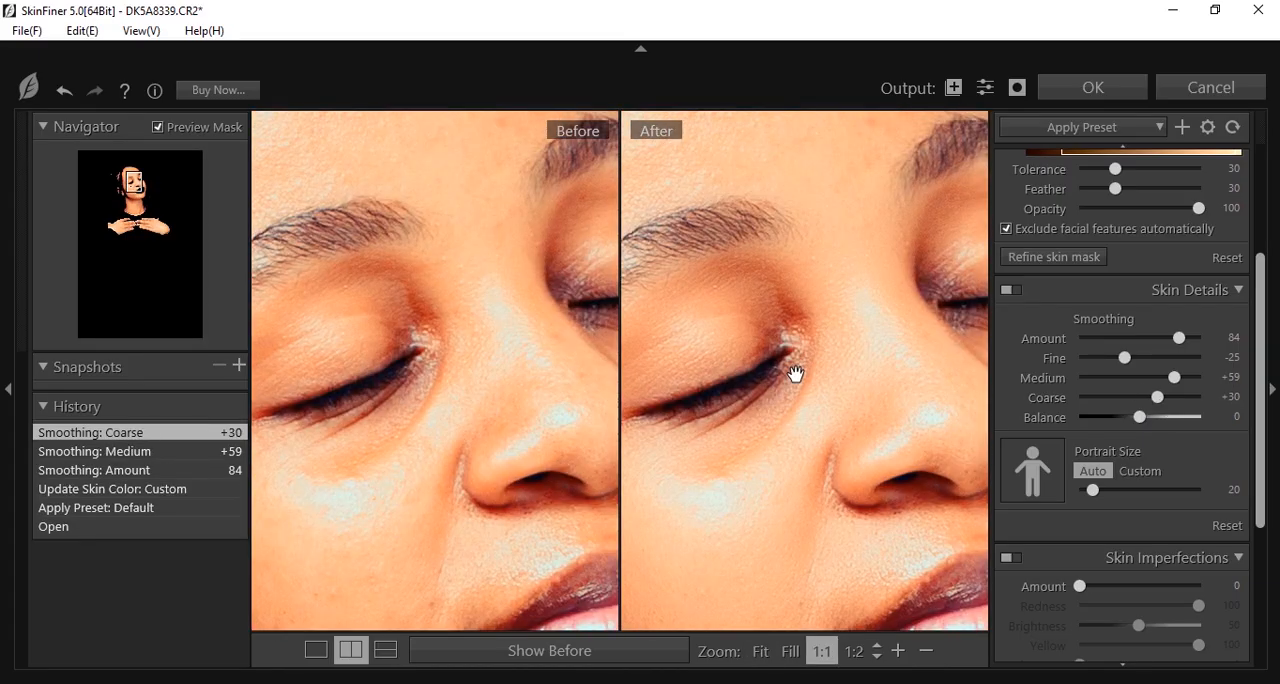
{"action": "left_click", "coordinate": [925, 652]}
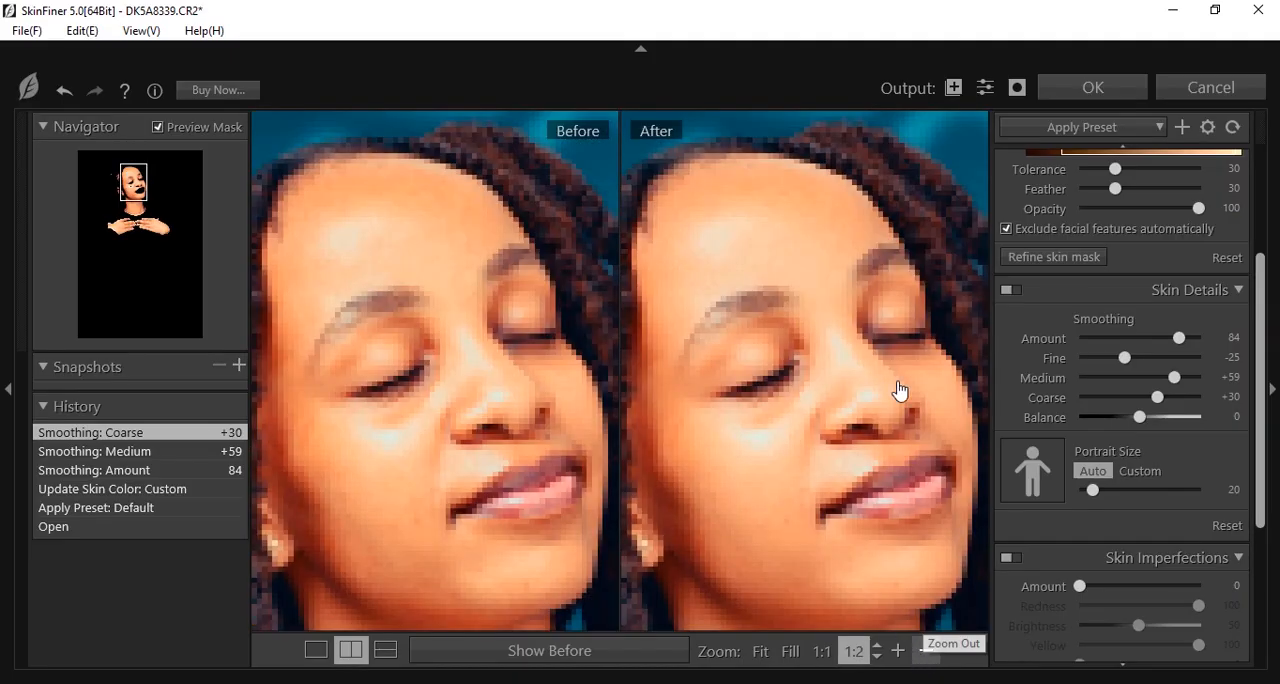
{"action": "left_click_drag", "start_coordinate": [871, 409], "coordinate": [840, 331]}
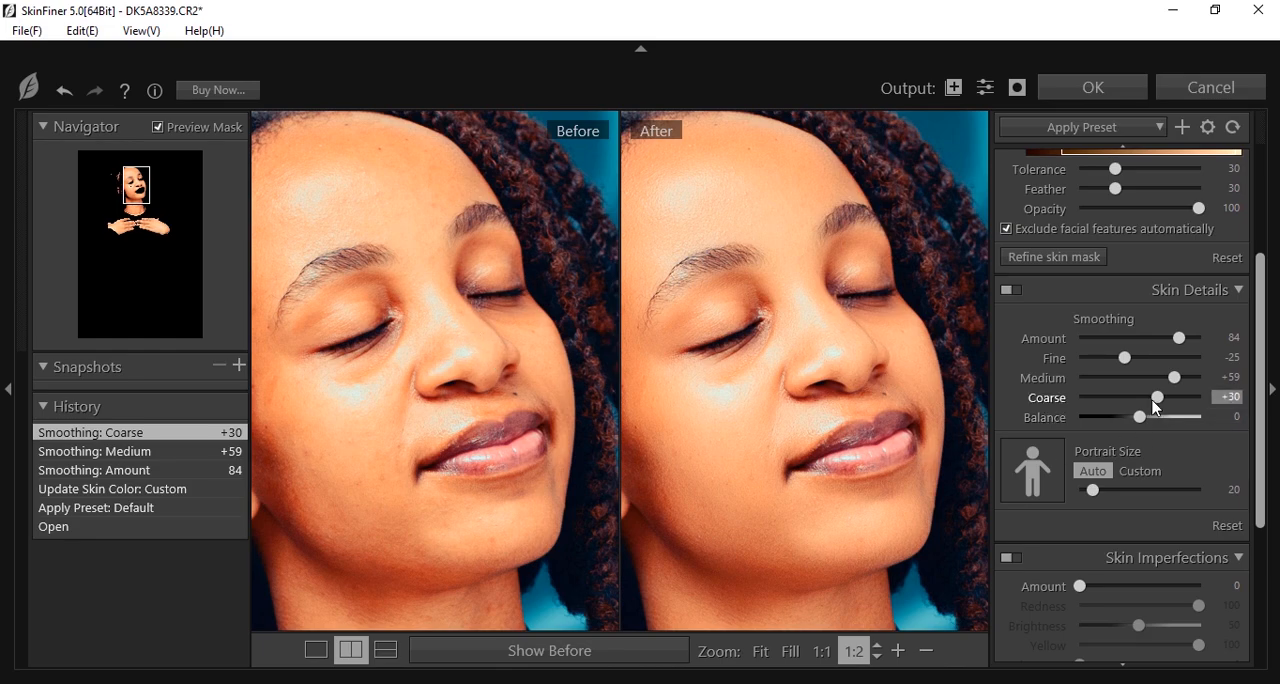
{"action": "left_click_drag", "start_coordinate": [1162, 399], "coordinate": [1183, 338]}
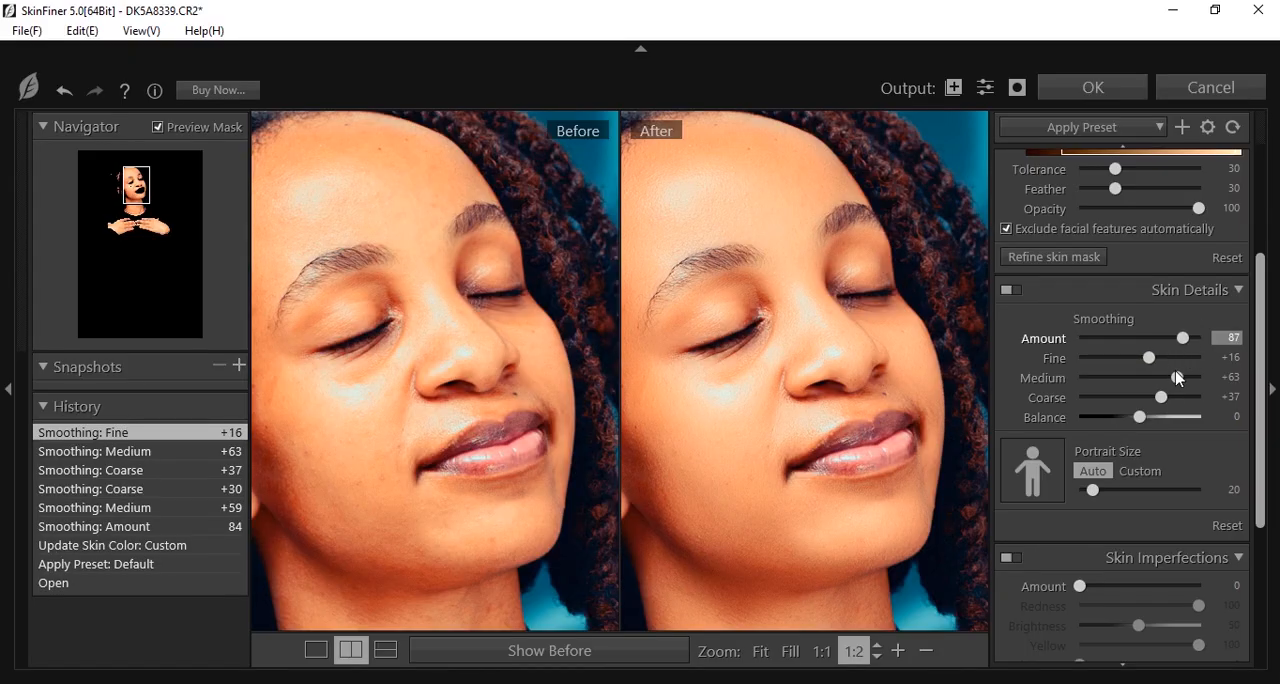
{"action": "left_click", "coordinate": [1177, 378]}
{"action": "left_click_drag", "start_coordinate": [1160, 397], "coordinate": [1134, 362]}
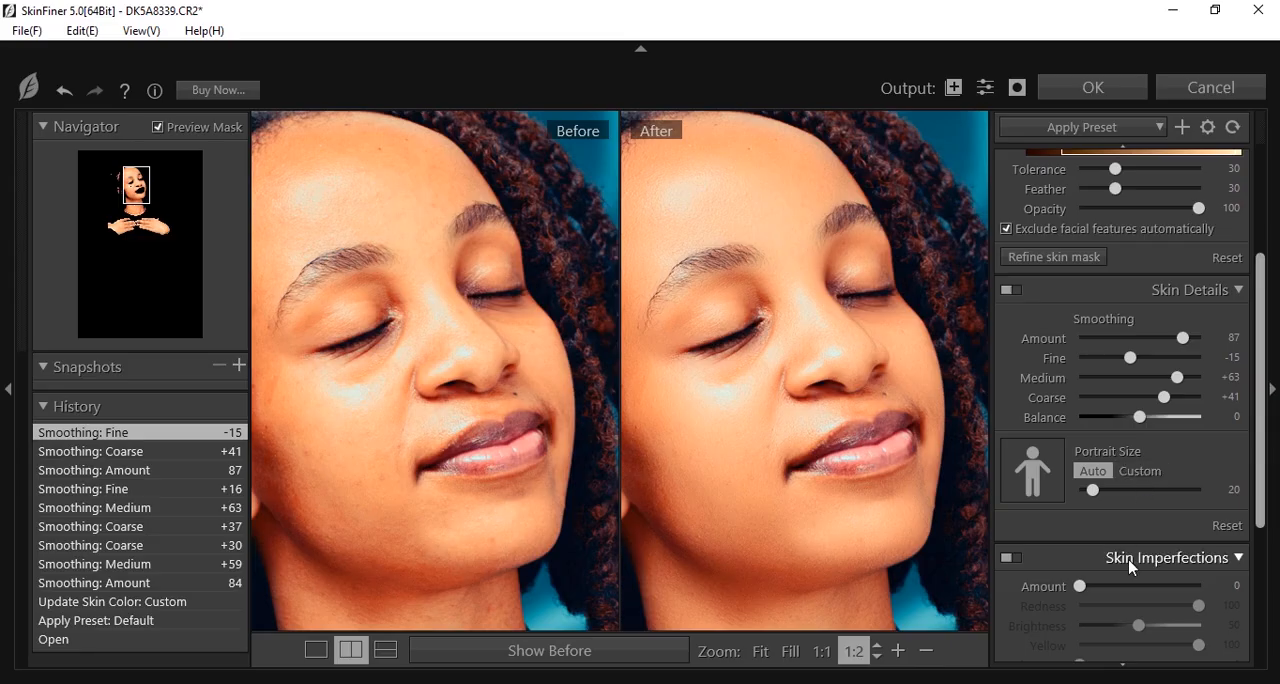
Adjust the skin tone with Saturation +5, Highlight -14 and Shadow +16
{"action": "scroll", "coordinate": [1138, 555], "scroll_direction": "down", "scroll_amount": 4}
{"action": "scroll", "coordinate": [1167, 598], "scroll_direction": "down", "scroll_amount": 1}
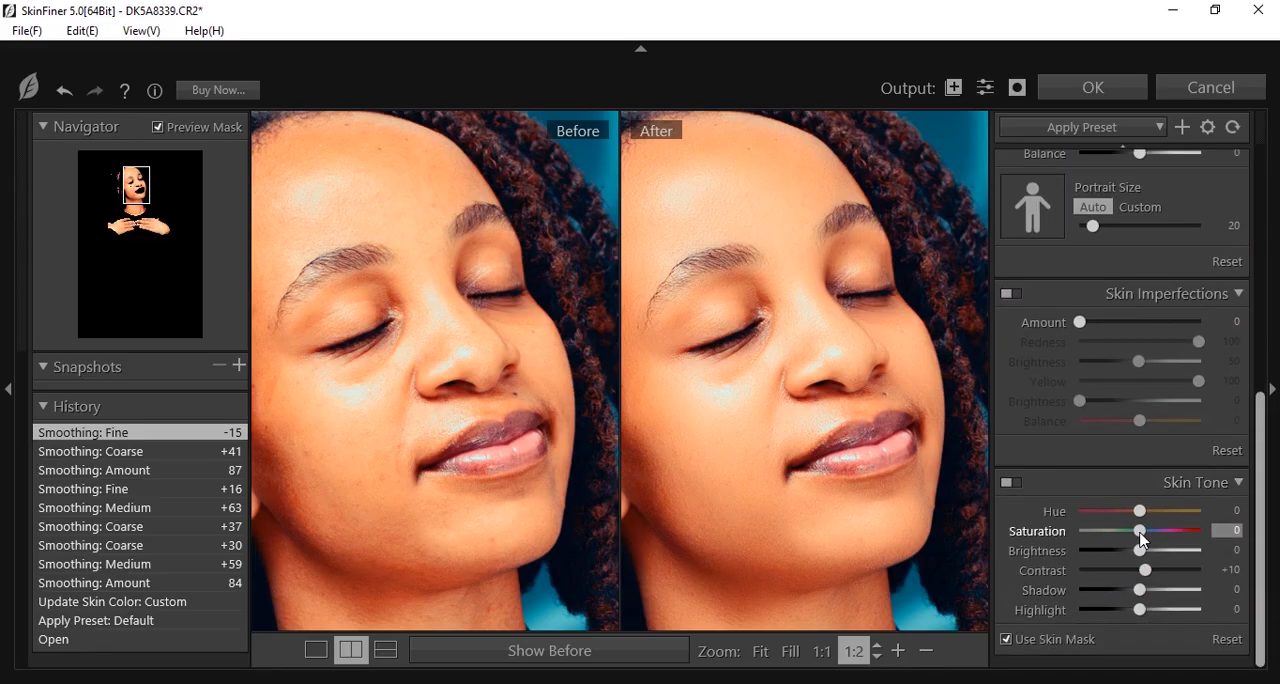
{"action": "left_click_drag", "start_coordinate": [1140, 534], "coordinate": [1143, 534]}
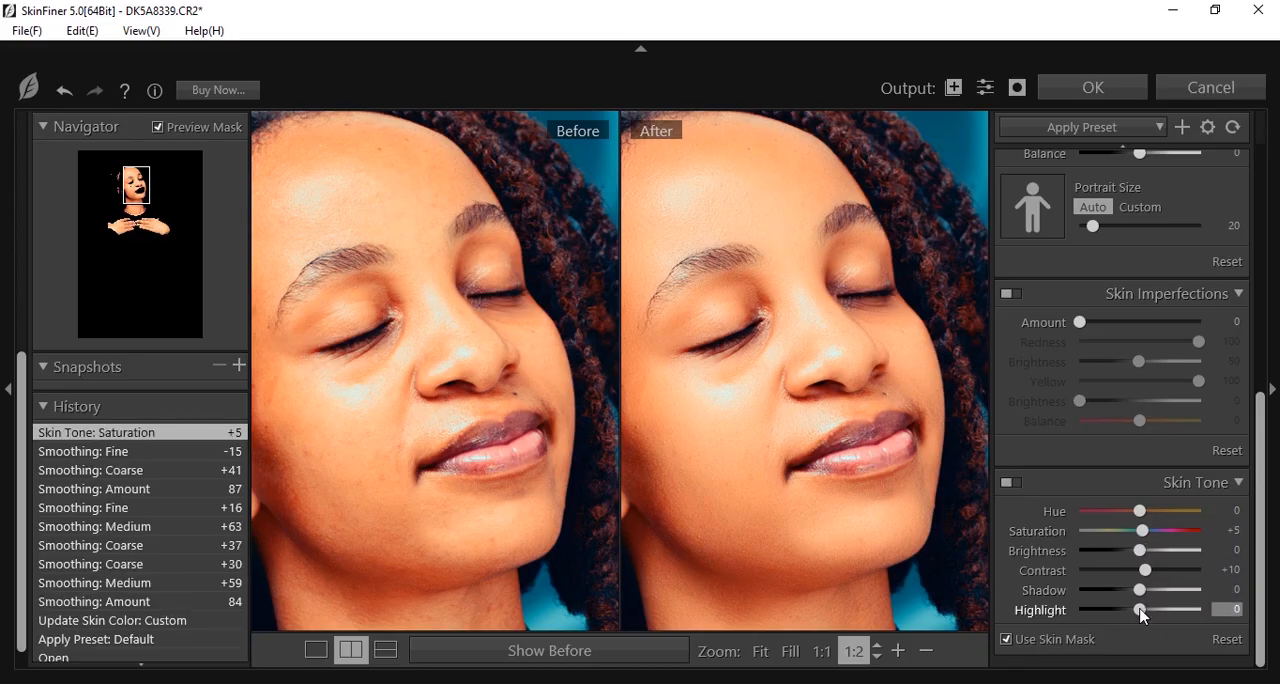
{"action": "left_click_drag", "start_coordinate": [1140, 614], "coordinate": [1150, 596]}
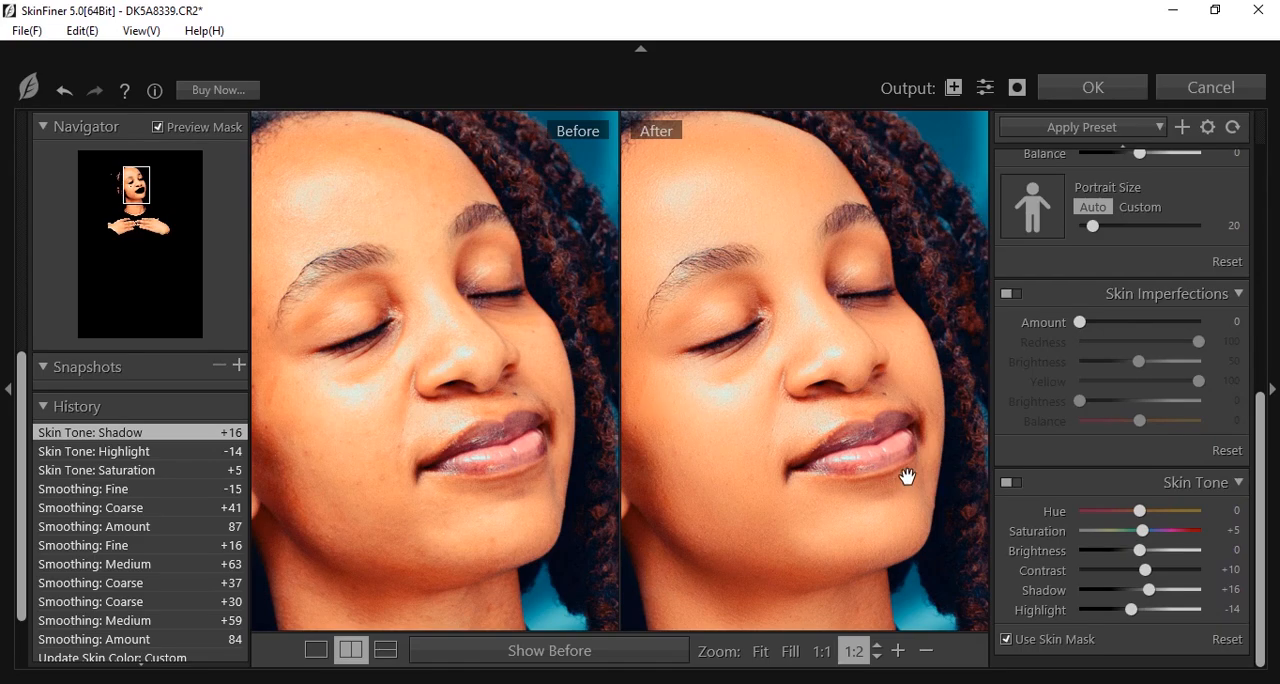
Set the skin tone's Contrast to +22, Highlight to -25 and Brightness to +8, and apply the SkinFiner filter
{"action": "left_click_drag", "start_coordinate": [1146, 575], "coordinate": [1152, 571]}
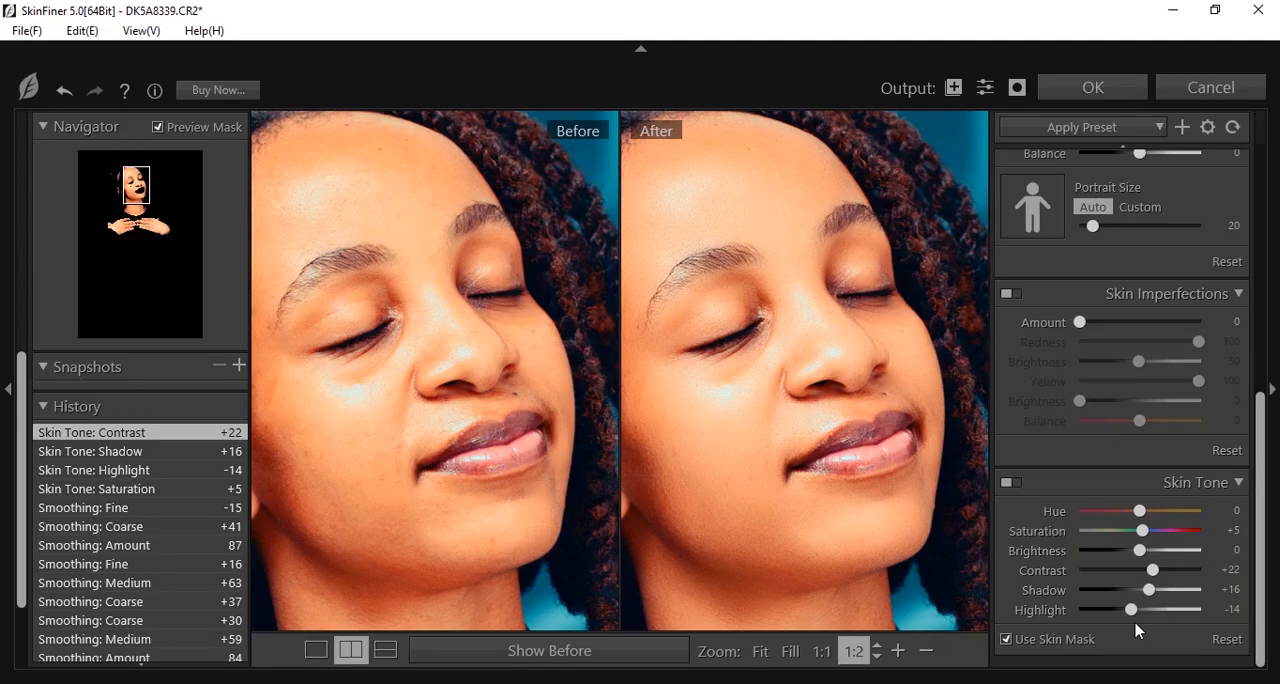
{"action": "left_click_drag", "start_coordinate": [1131, 610], "coordinate": [1126, 614]}
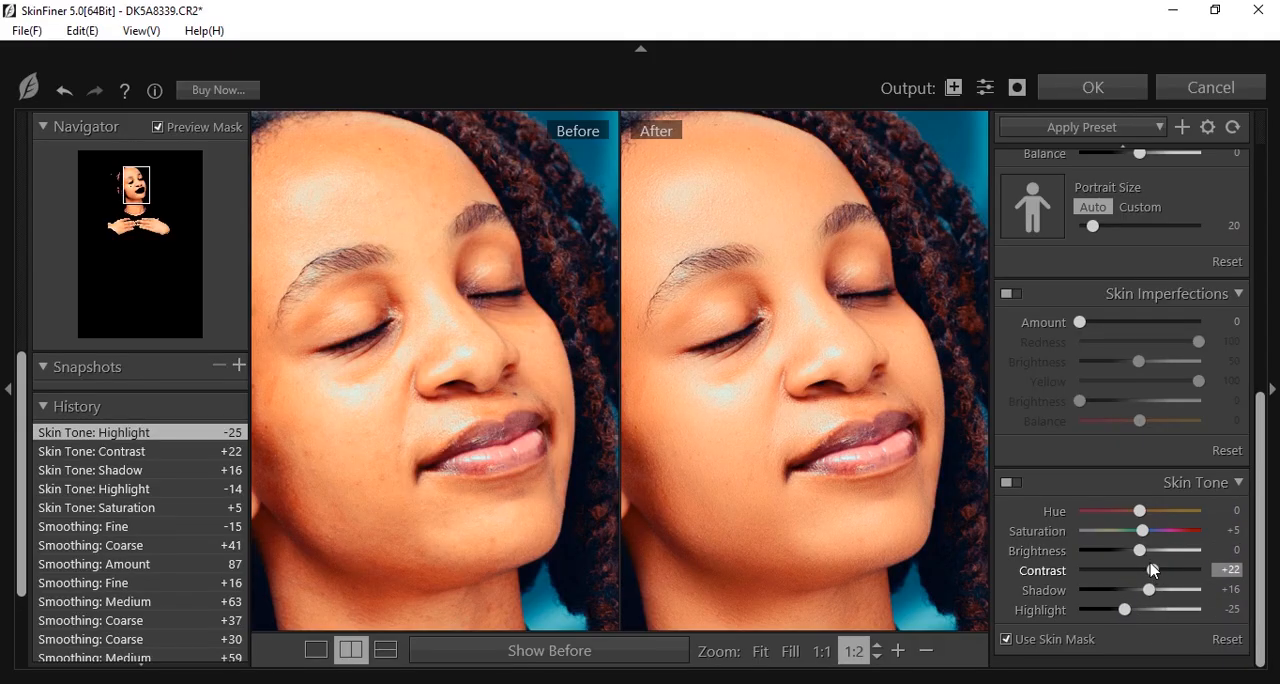
{"action": "left_click_drag", "start_coordinate": [1140, 551], "coordinate": [1145, 551]}
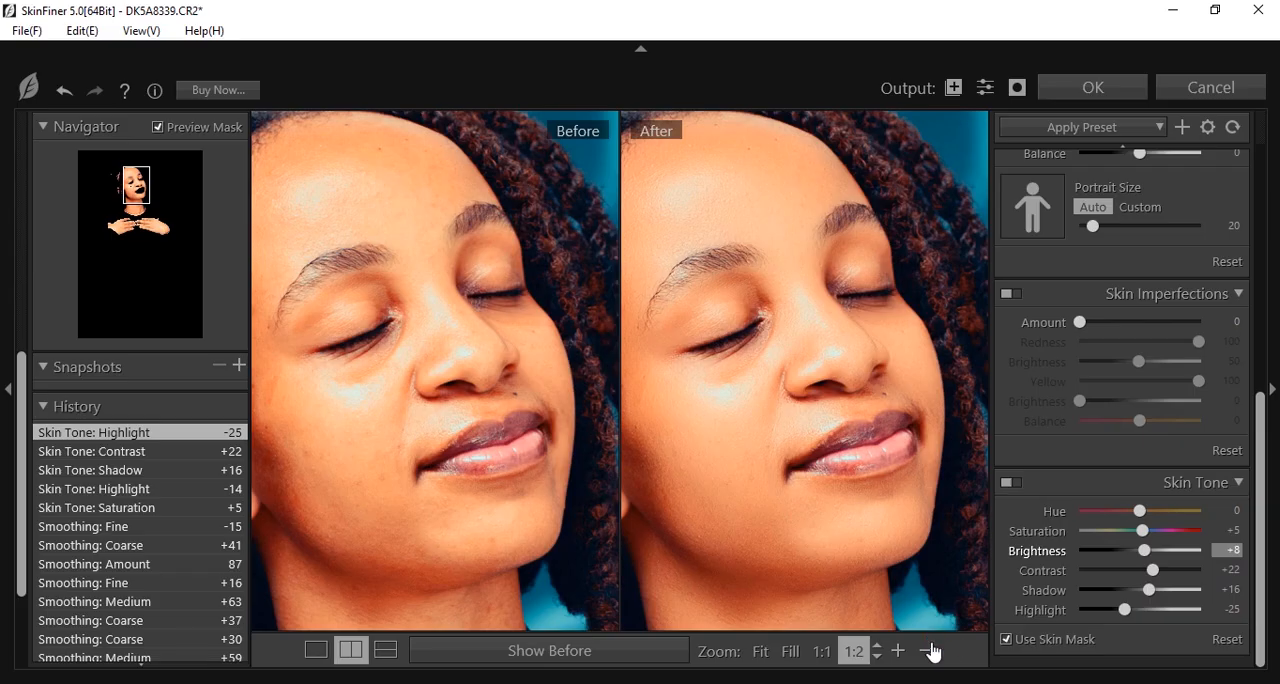
{"action": "left_click", "coordinate": [791, 328]}
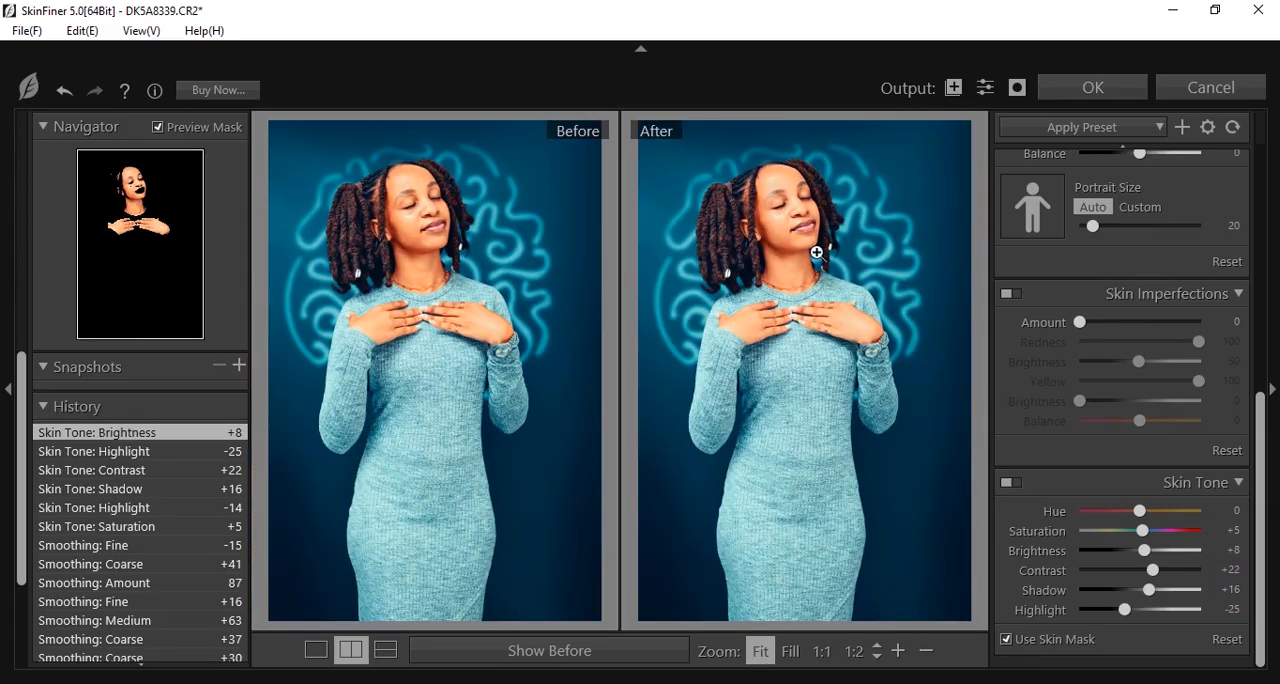
{"action": "left_click", "coordinate": [1080, 92]}
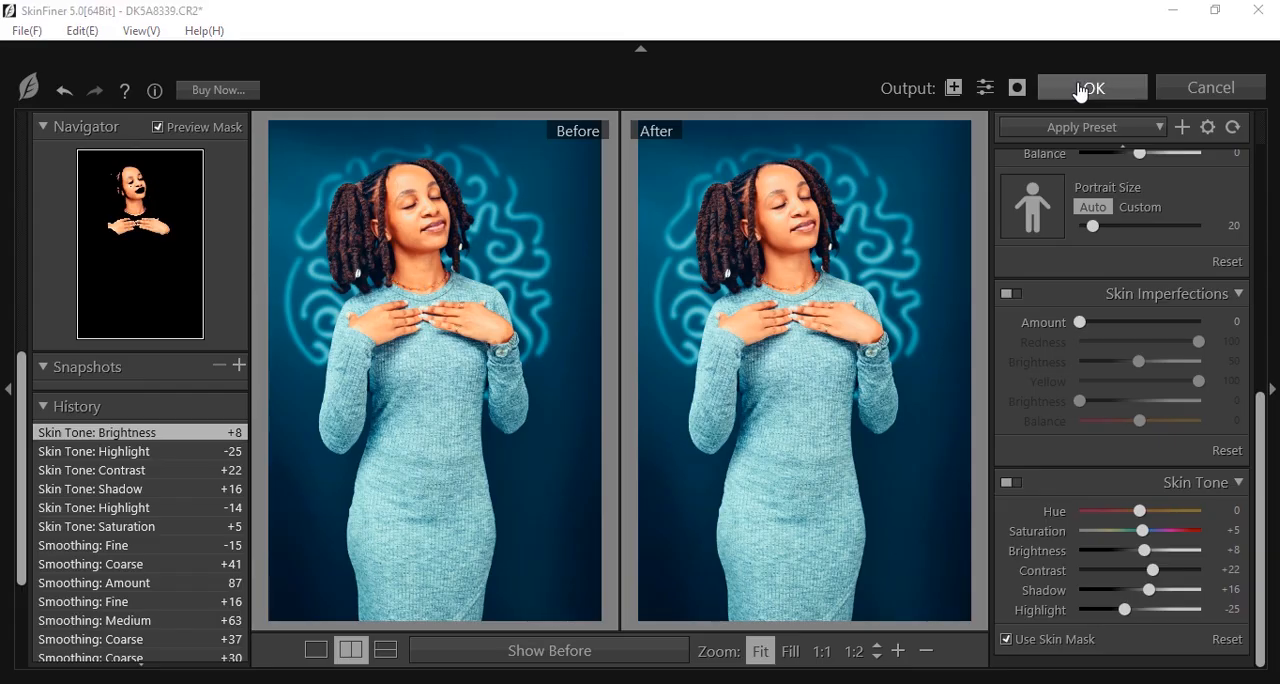